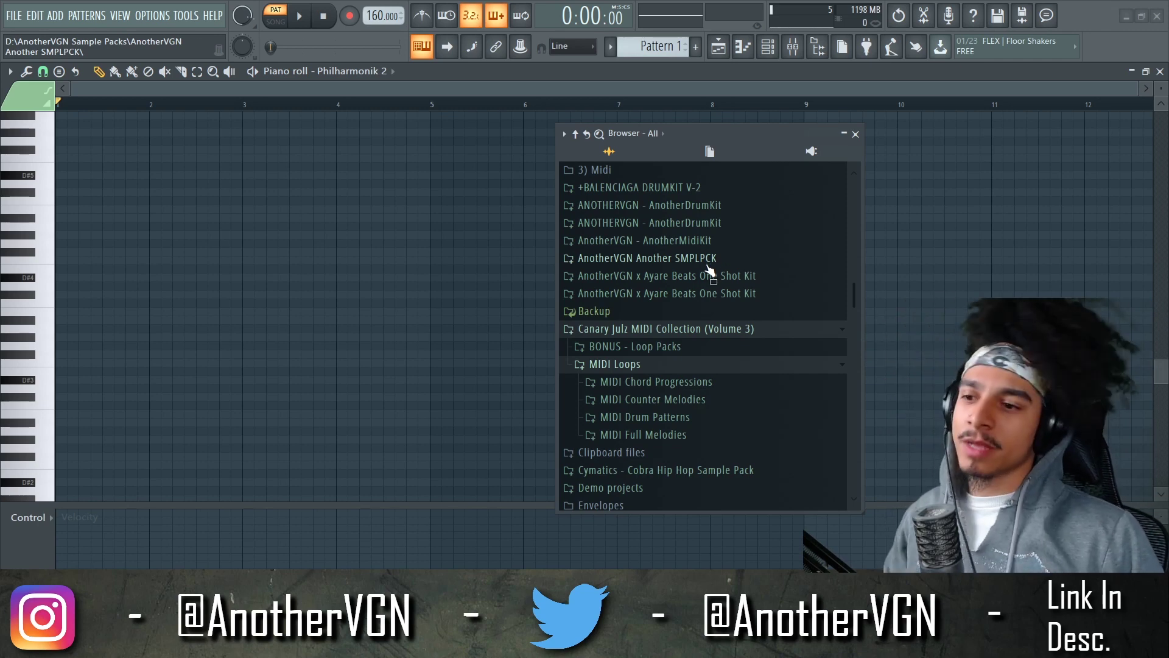
# Browse the Canary Julz MIDI loops to the D# Minor (F# Major) folder and load the Tenacious A (125Bpm) keys MIDI into the piano roll
pyautogui.click(645, 382)
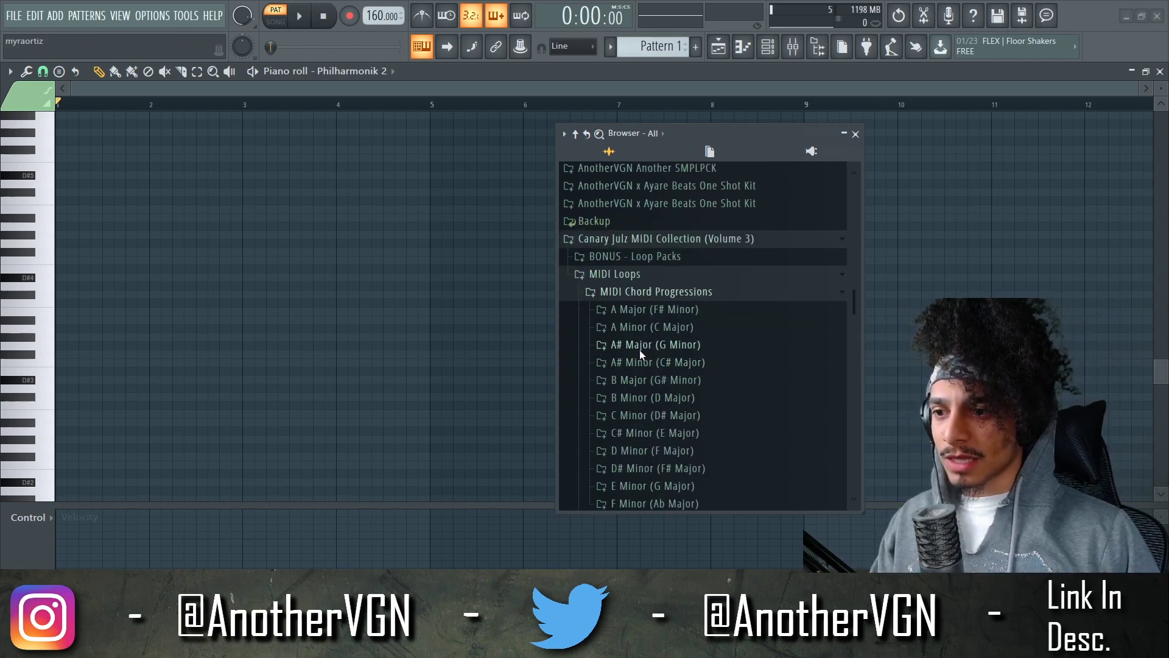
pyautogui.scroll(-3, 683, 244)
pyautogui.click(653, 368)
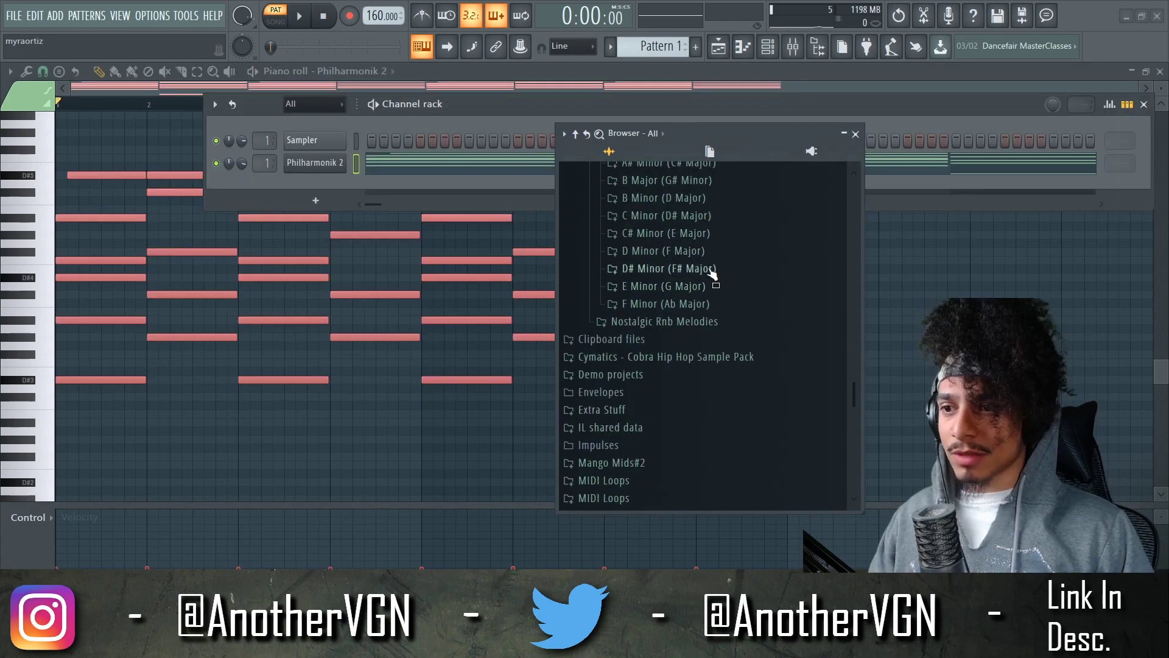
pyautogui.click(713, 274)
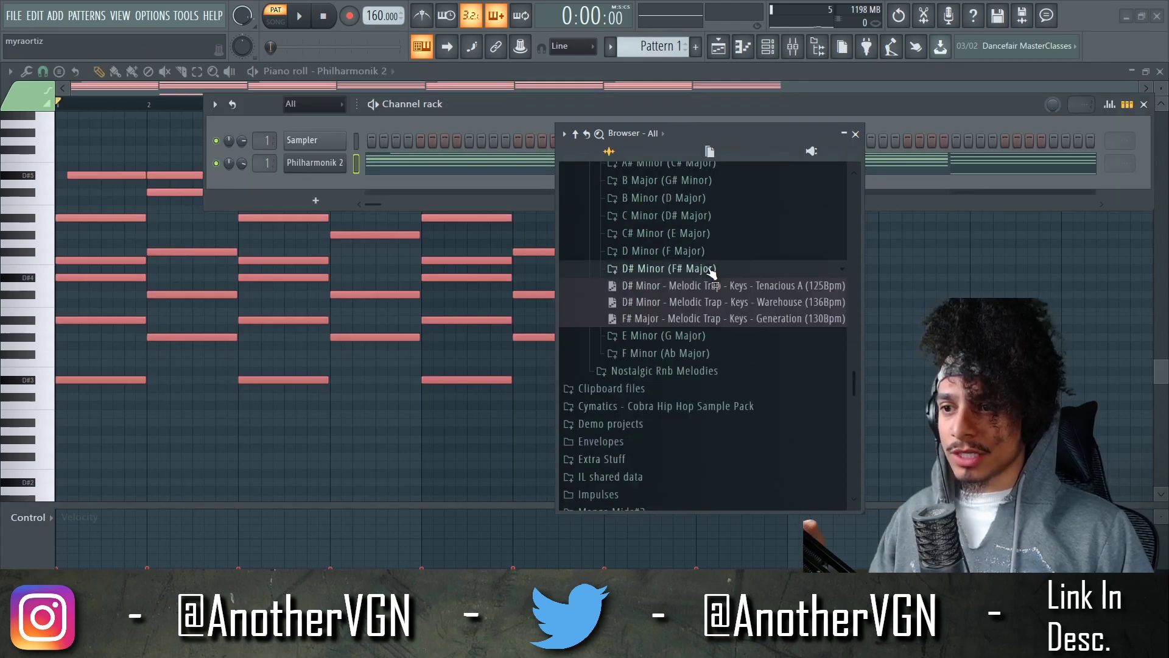
pyautogui.moveTo(725, 292); pyautogui.dragTo(325, 269)
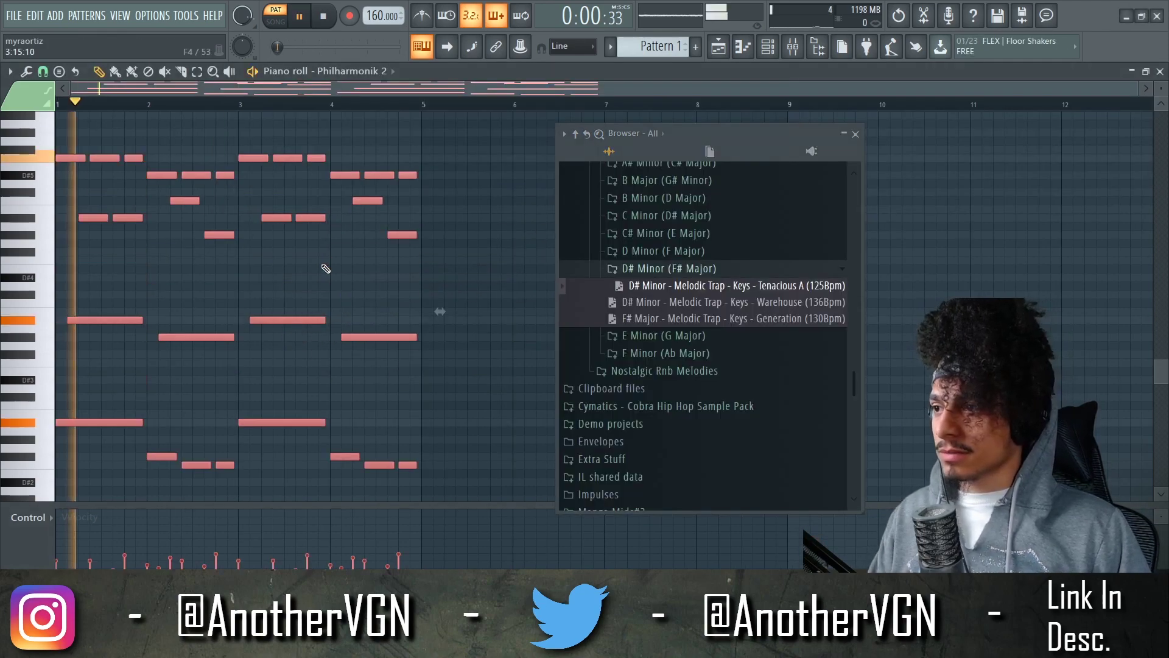
# Replace the loaded melody with the D# Minor Melodic Trap Keys Warehouse (136Bpm) MIDI
pyautogui.scroll(-3, 254, 257)
pyautogui.scroll(3, 254, 249)
pyautogui.moveTo(661, 301); pyautogui.dragTo(402, 268)
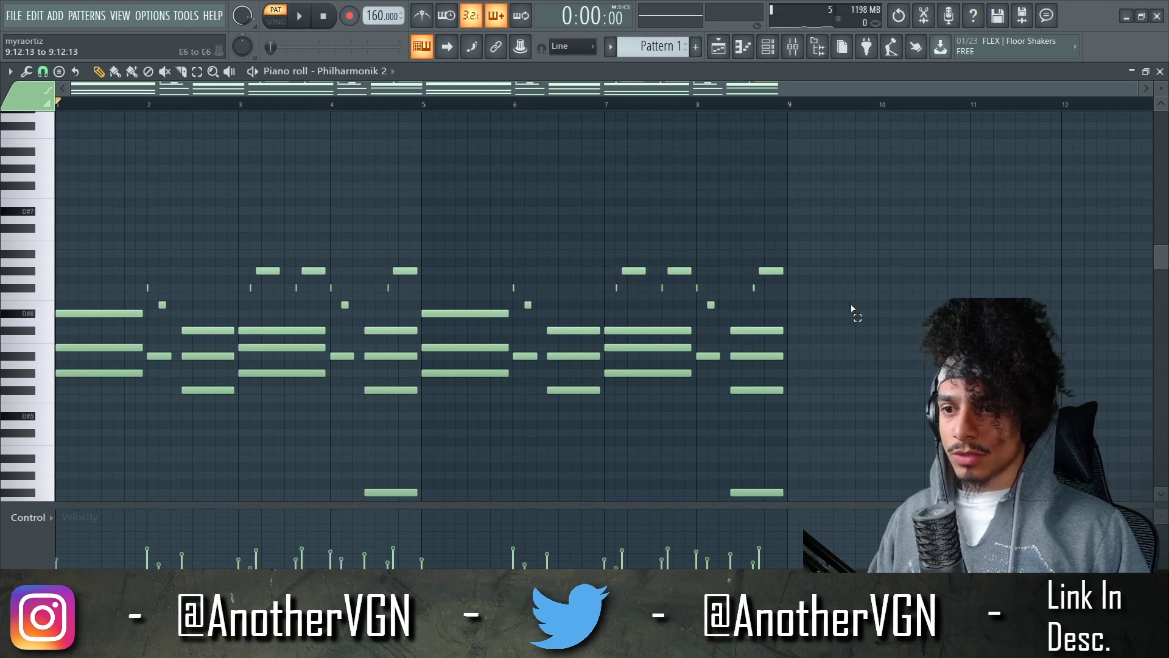
# Delete the high counter-melody notes above the chords in all eight bars and play the remaining progression
pyautogui.moveTo(852, 308); pyautogui.dragTo(522, 210)
pyautogui.press('Delete')
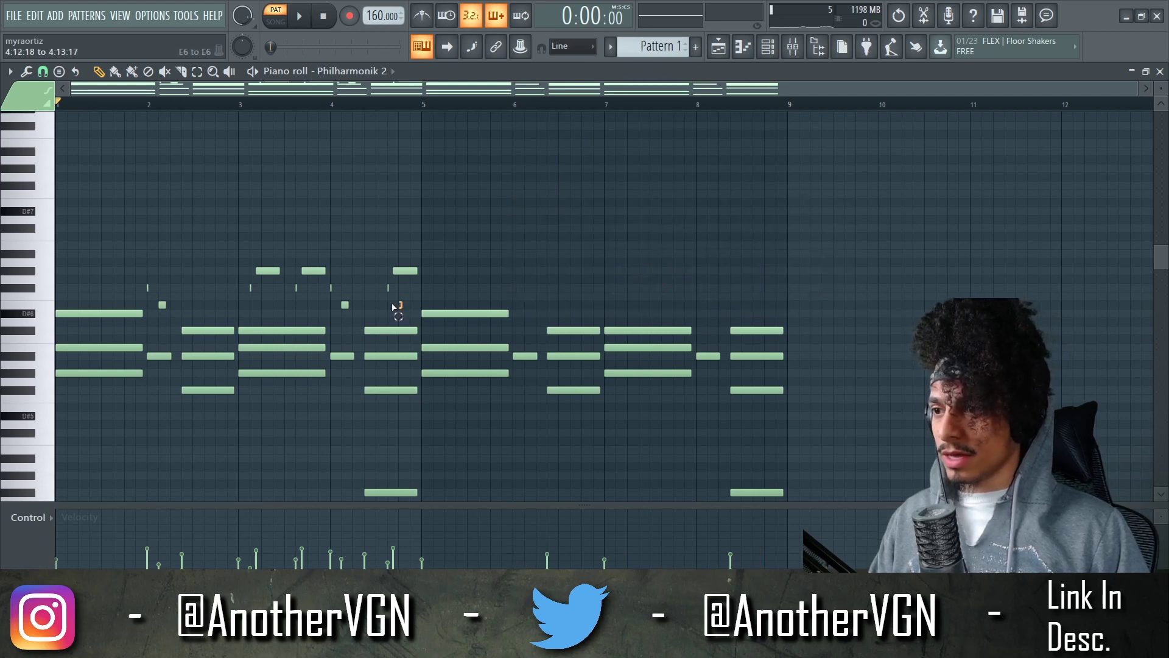
pyautogui.moveTo(403, 307); pyautogui.dragTo(144, 207)
pyautogui.press('Delete')
pyautogui.scroll(-4, 190, 342)
pyautogui.press('space')
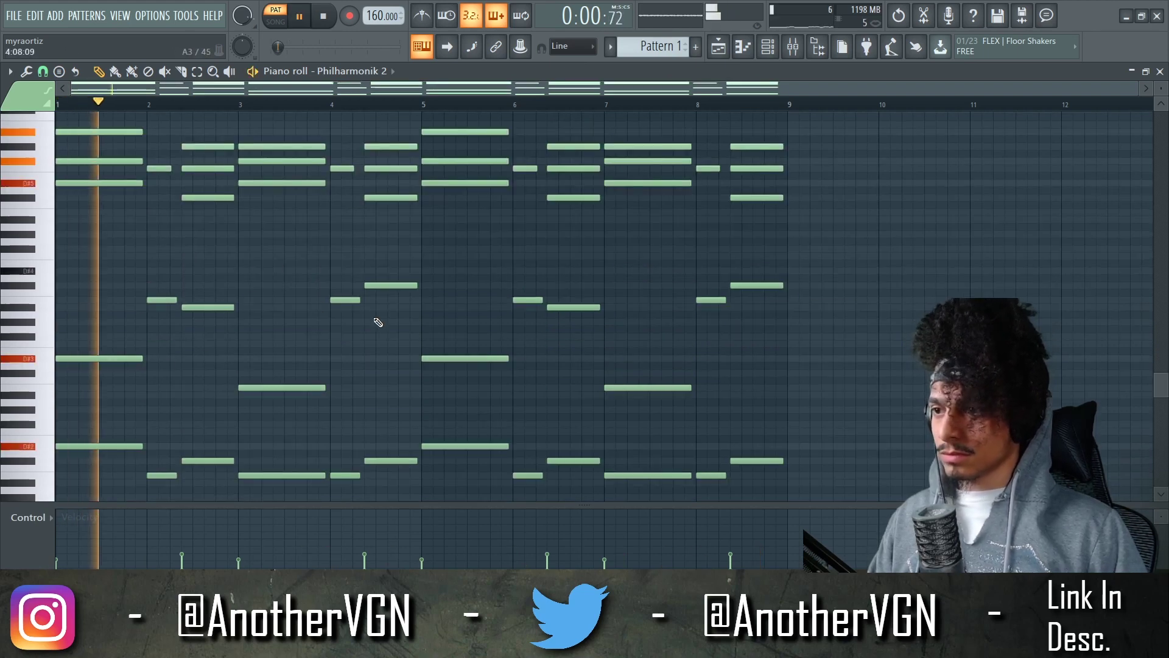
# Select all the bass and low notes below the chords across the eight bars and play the pattern
pyautogui.scroll(-1, 389, 323)
pyautogui.moveTo(860, 492); pyautogui.dragTo(464, 304)
pyautogui.moveTo(339, 261); pyautogui.dragTo(57, 108)
pyautogui.keyDown('ctrl'); pyautogui.click(586, 305); pyautogui.keyUp('ctrl')
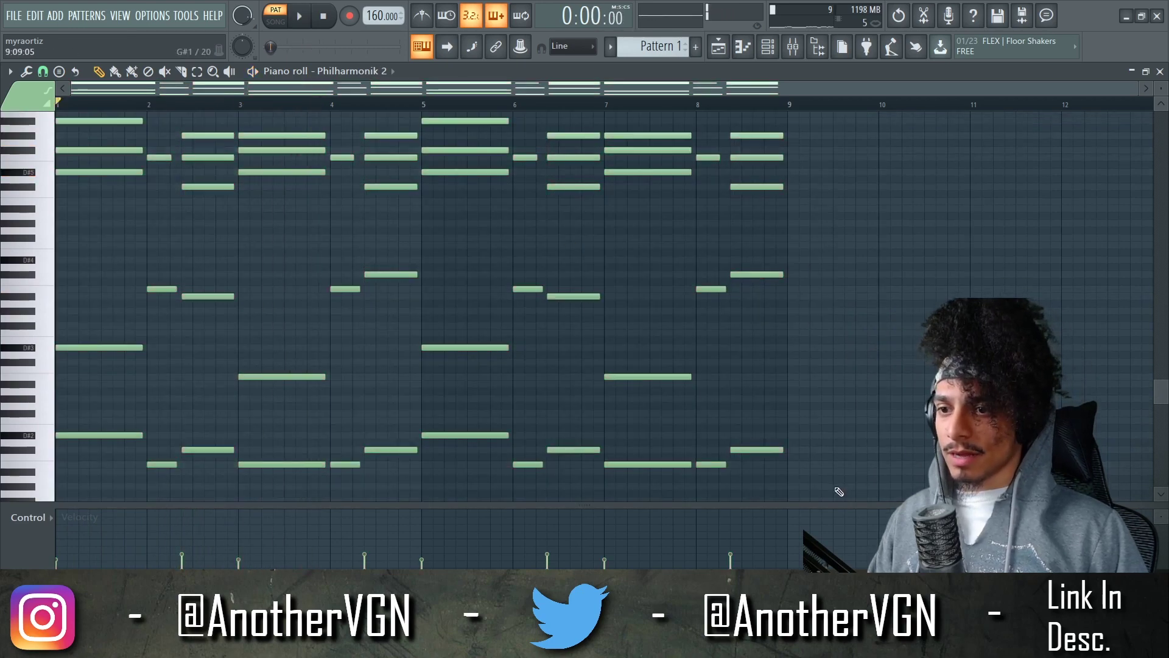
pyautogui.moveTo(836, 483); pyautogui.dragTo(59, 262)
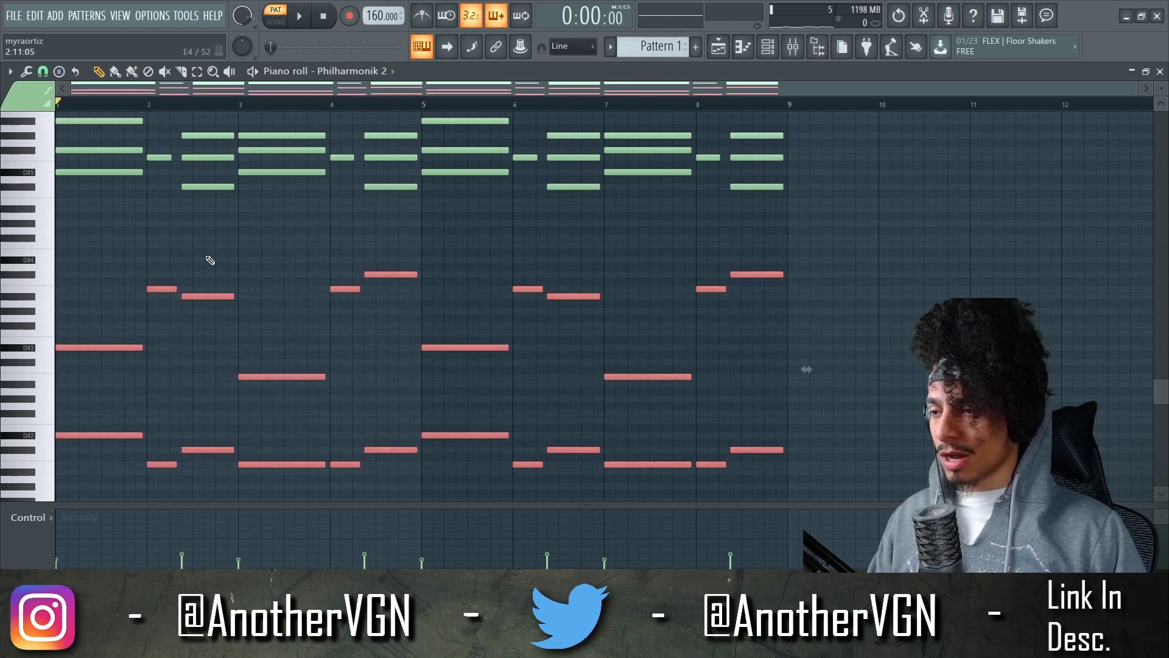
pyautogui.press('space')
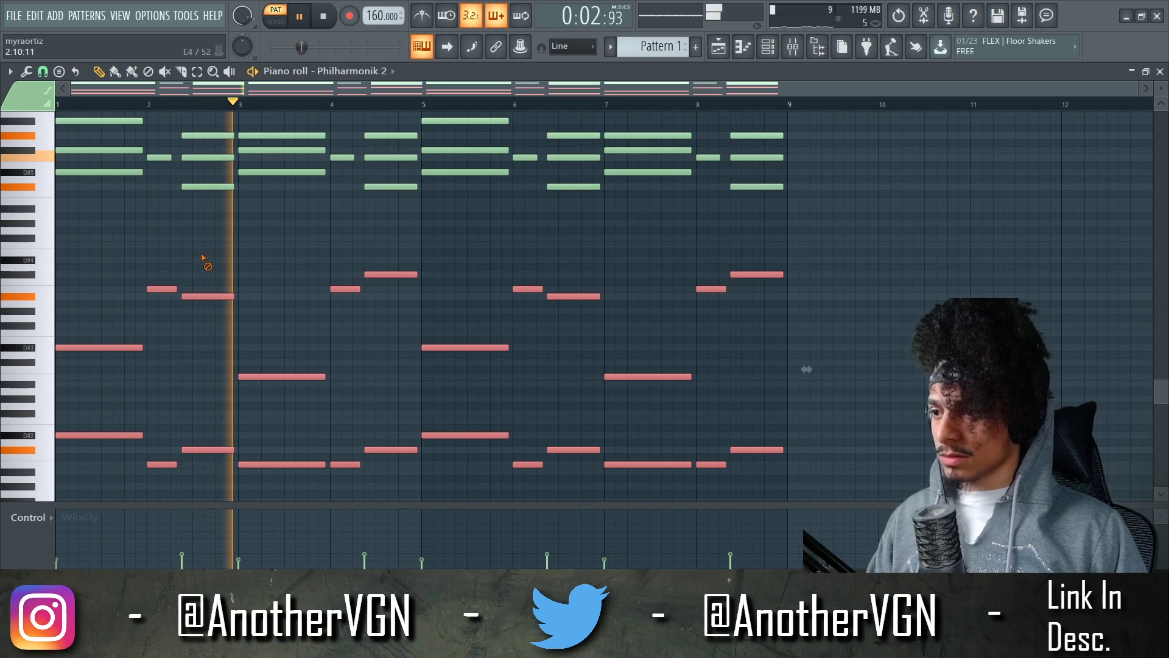
# Raise the short lowest bass notes at the starts of bars 2 and 6 by an octave during playback
pyautogui.keyDown('ctrl'); pyautogui.click(207, 256); pyautogui.keyUp('ctrl')
pyautogui.scroll(-2, 208, 256)
pyautogui.press('space')
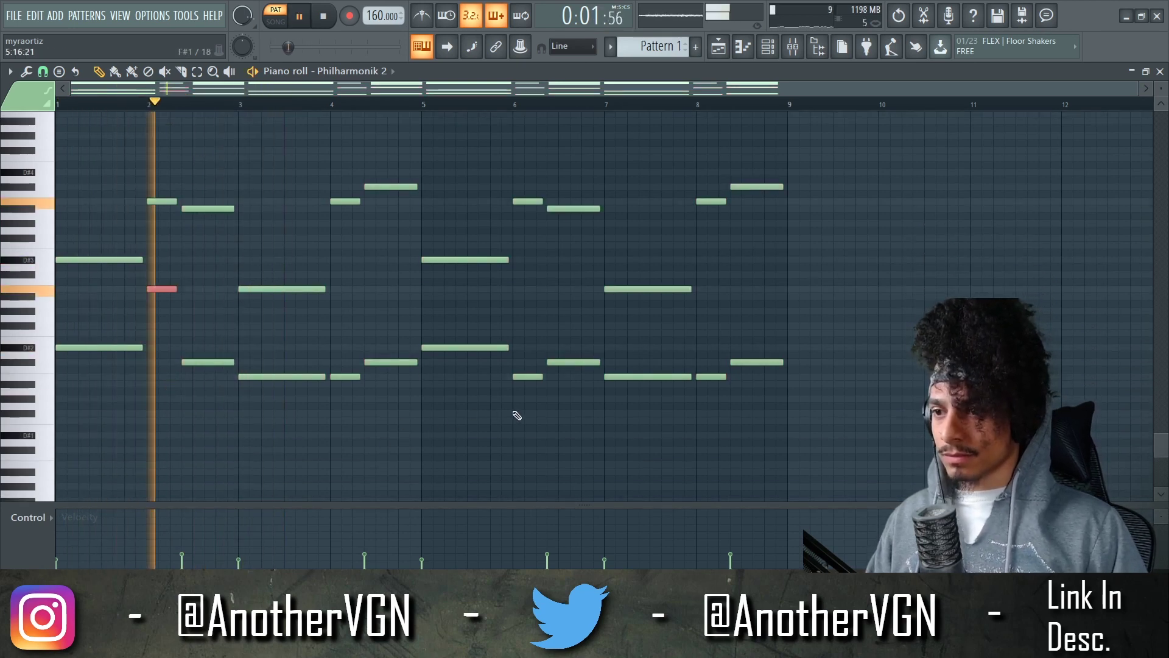
pyautogui.click(527, 377)
pyautogui.hotkey('ctrl', 'Up')
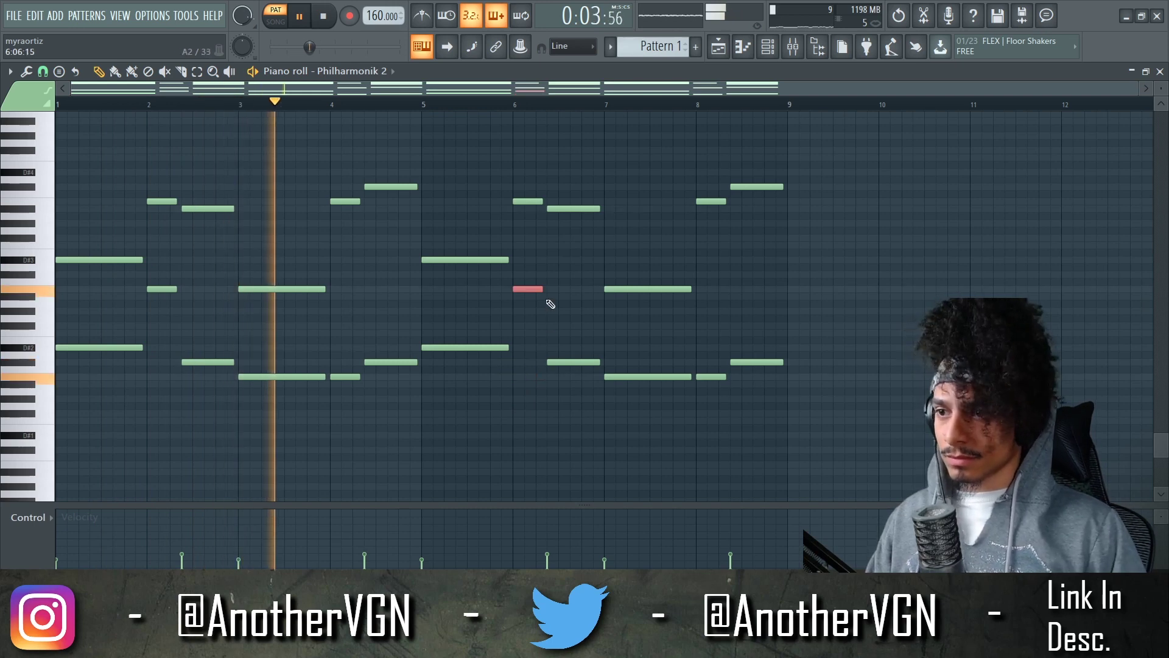
# Extend the first chord's two bass notes up to the second chord in bar 2 and delete the short low note between them
pyautogui.moveTo(136, 228); pyautogui.dragTo(117, 388)
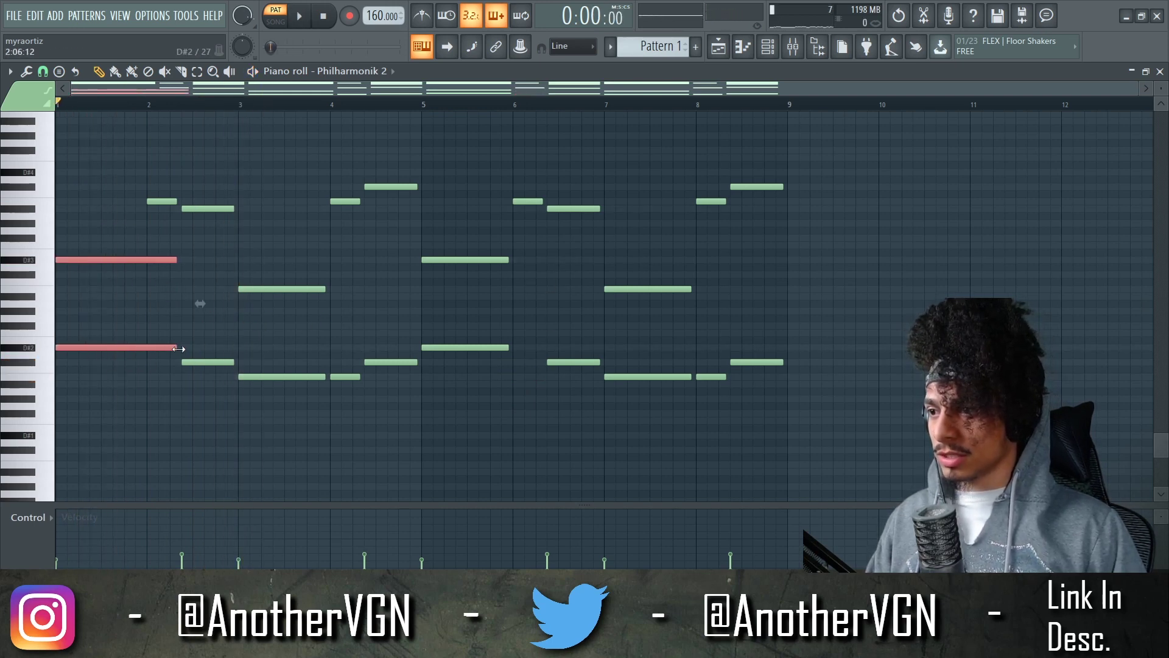
pyautogui.keyDown('ctrl'); pyautogui.scroll(3, 180, 353); pyautogui.keyUp('ctrl')
pyautogui.scroll(1, 177, 355)
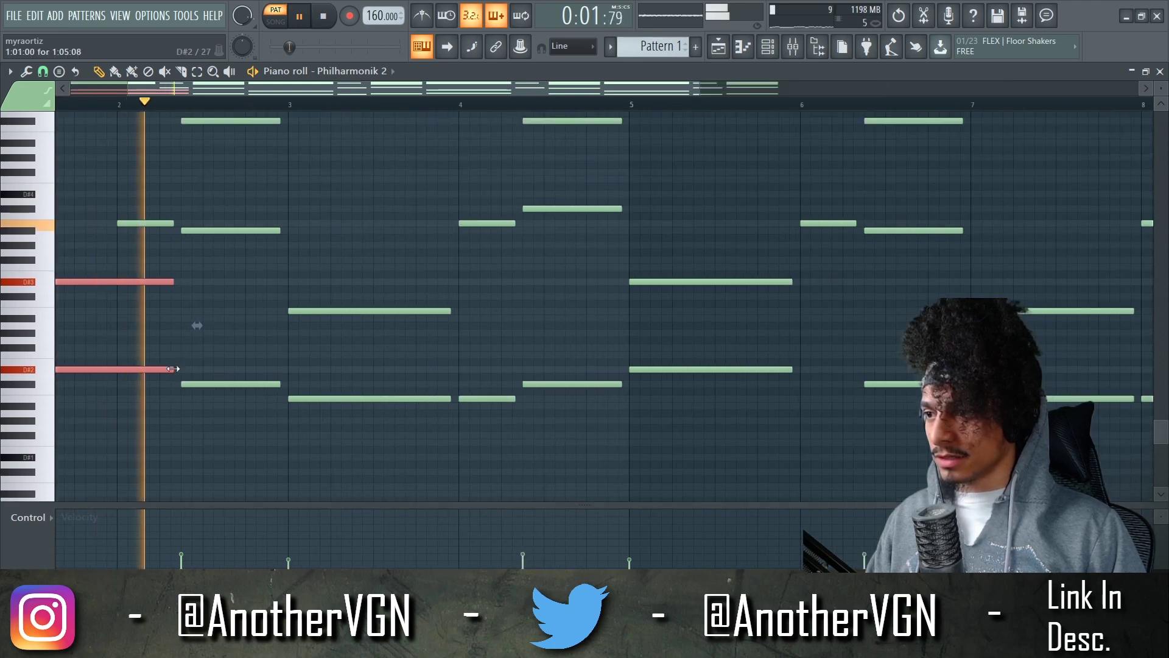
pyautogui.press('space')
pyautogui.keyDown('ctrl'); pyautogui.scroll(2, 174, 369); pyautogui.keyUp('ctrl')
pyautogui.rightClick(145, 224)
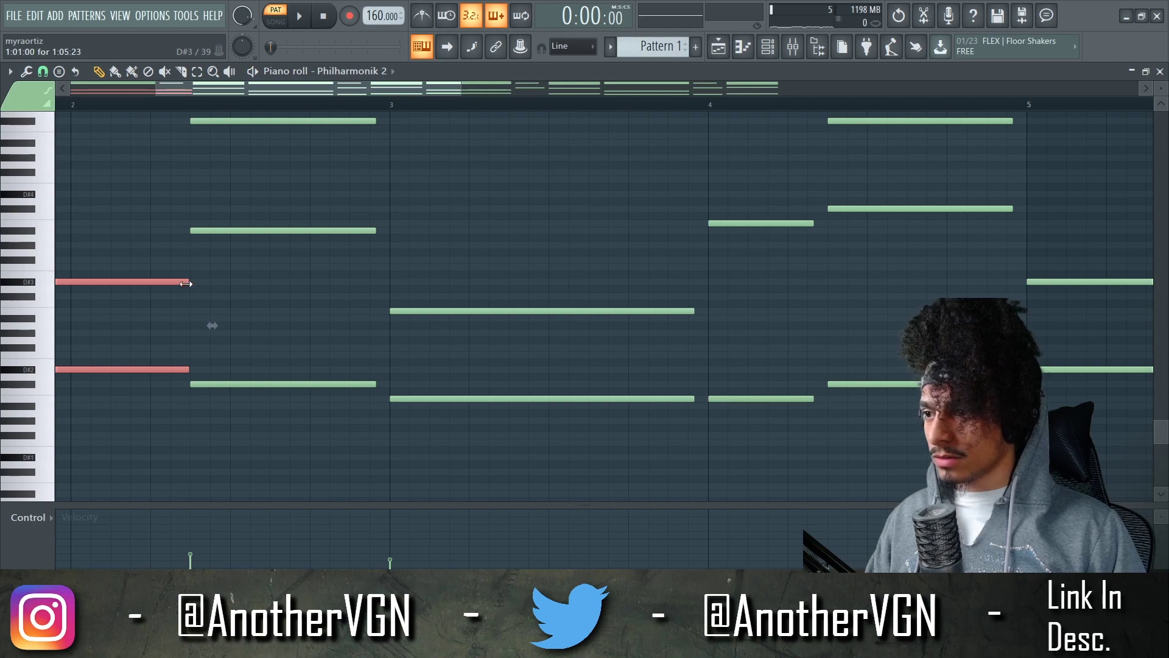
# Lengthen the three upper notes of the first chord to meet the second chord, replacing the short note at bar 2
pyautogui.keyDown('ctrl'); pyautogui.scroll(-4, 182, 270); pyautogui.keyUp('ctrl')
pyautogui.press('space')
pyautogui.scroll(3, 143, 256)
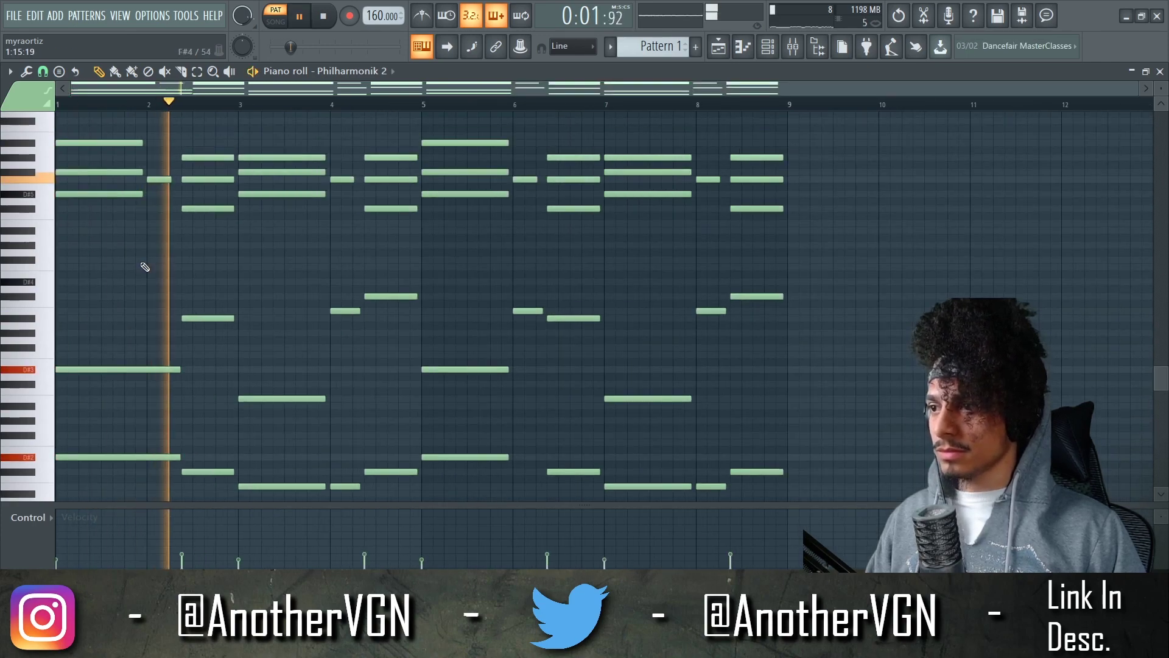
pyautogui.press('space')
pyautogui.scroll(2, 153, 244)
pyautogui.moveTo(175, 183); pyautogui.dragTo(181, 187)
pyautogui.press('space')
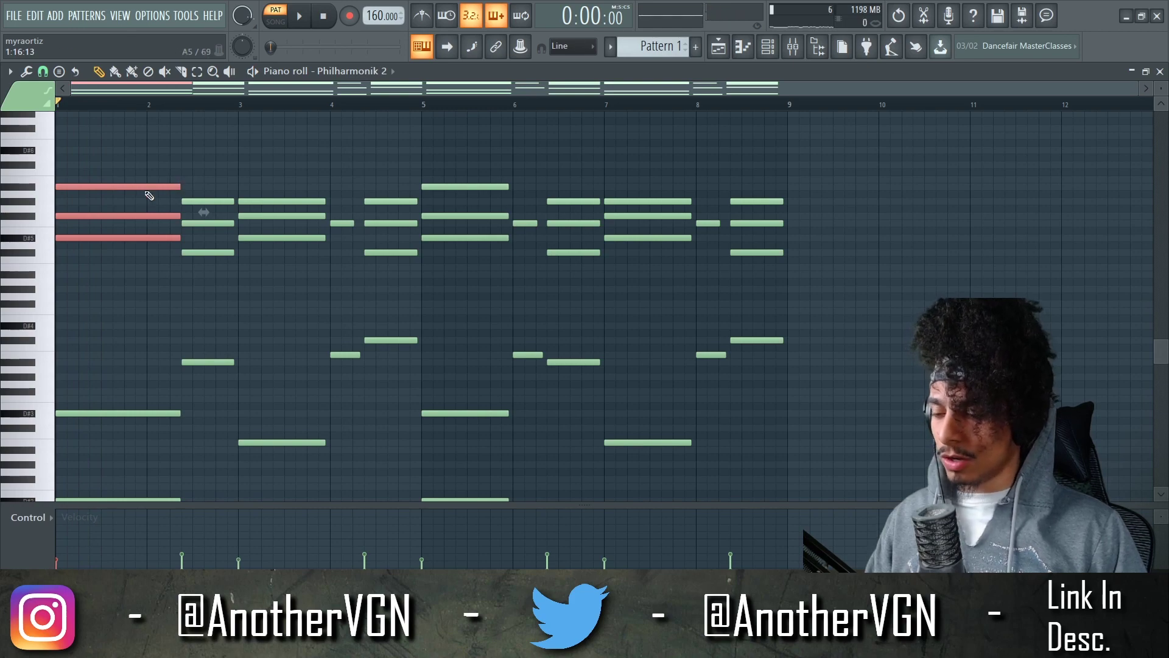
# Play the progression and check the transition from the lengthened first chord into the second chord
pyautogui.keyDown('ctrl'); pyautogui.scroll(3, 142, 199); pyautogui.keyUp('ctrl')
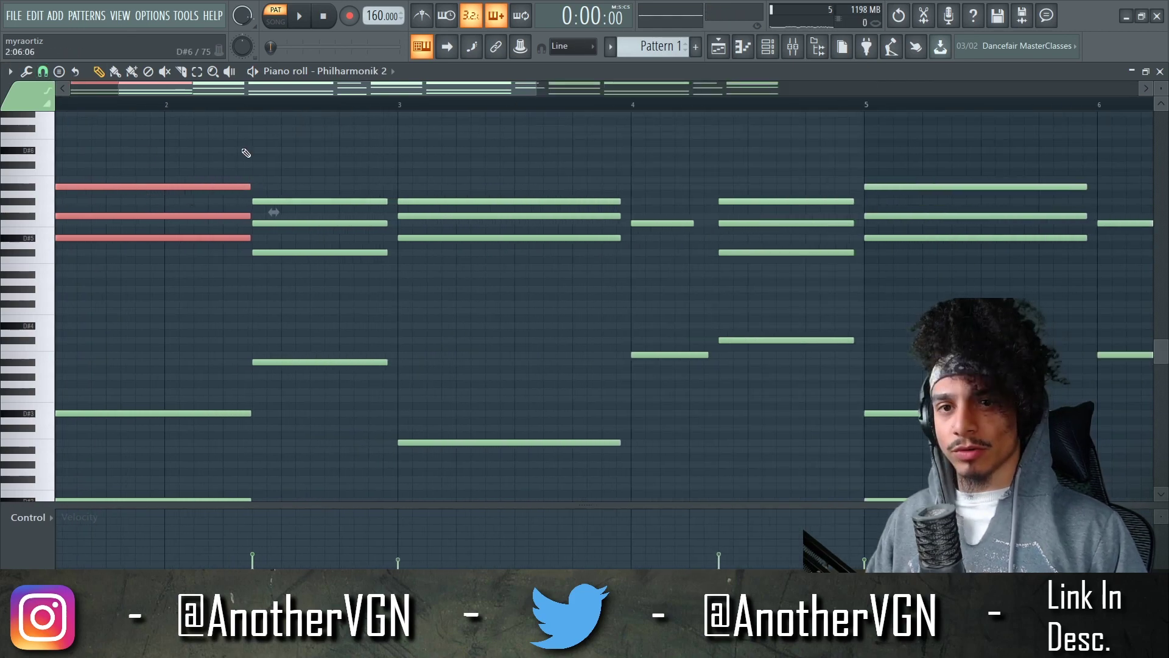
pyautogui.scroll(-3, 226, 201)
pyautogui.keyDown('ctrl'); pyautogui.click(213, 221); pyautogui.keyUp('ctrl')
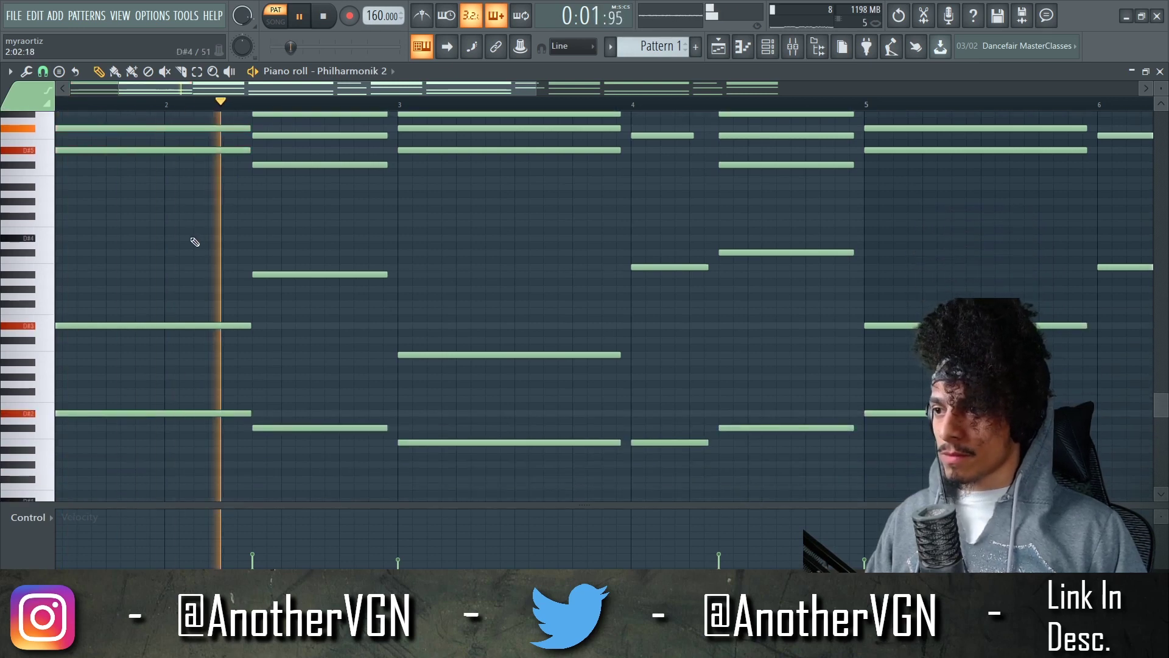
pyautogui.keyDown('ctrl'); pyautogui.scroll(-2, 194, 242); pyautogui.keyUp('ctrl')
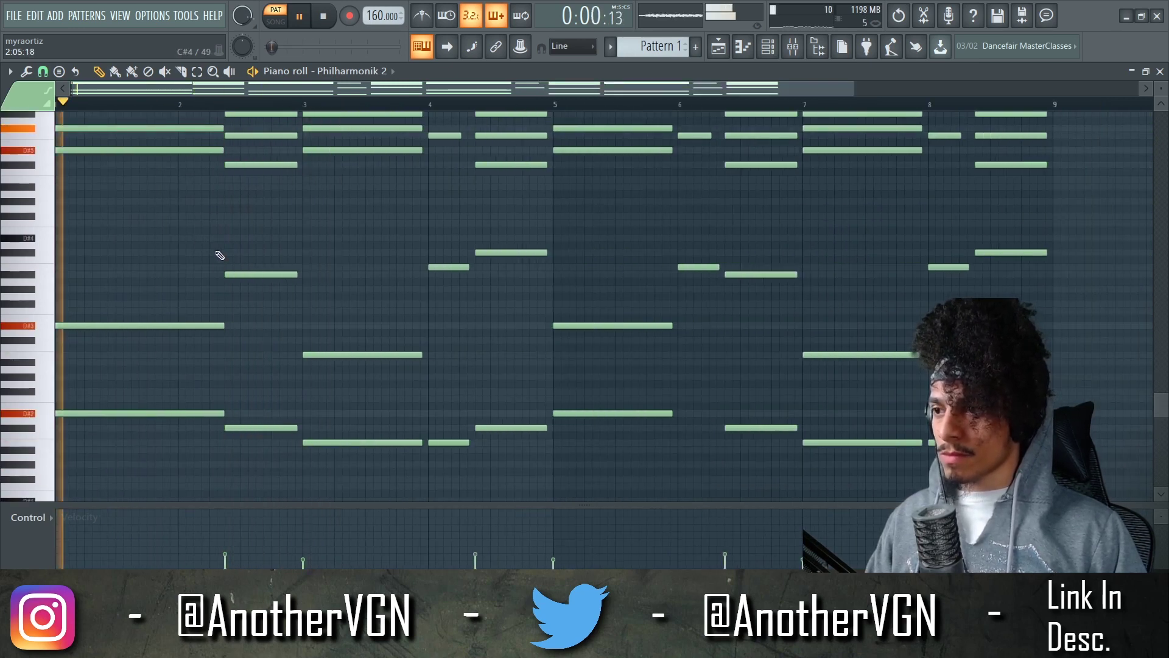
pyautogui.scroll(3, 234, 274)
pyautogui.keyDown('ctrl'); pyautogui.scroll(3, 235, 266); pyautogui.keyUp('ctrl')
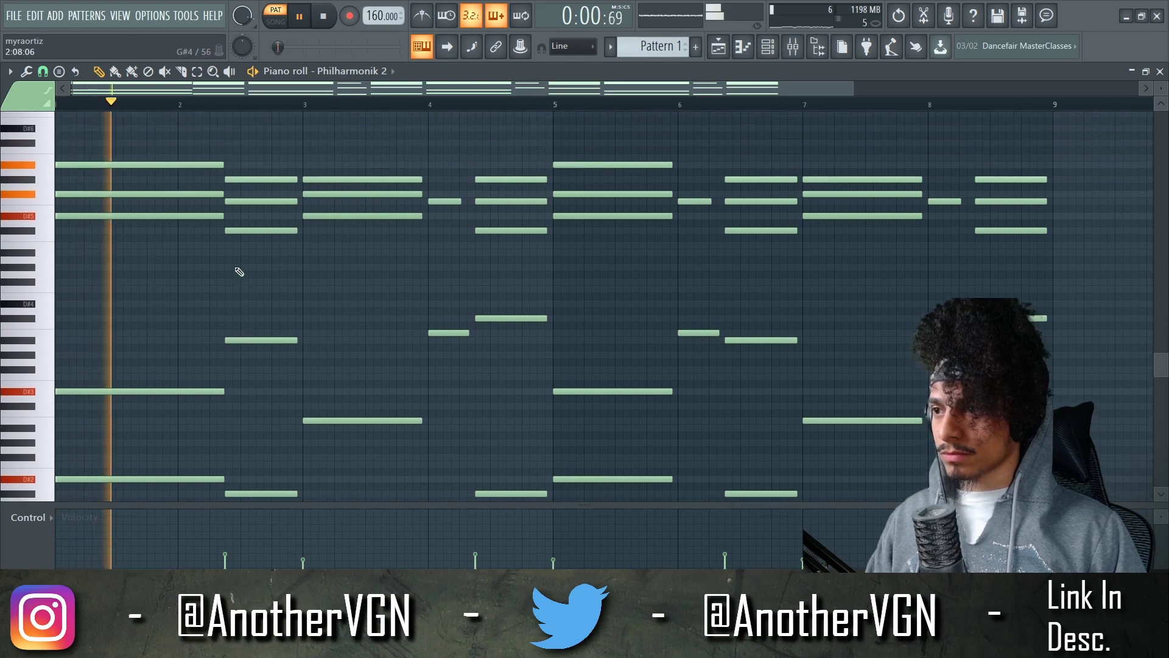
# Raise the second chord's lowest bass note by an octave, audition it in the pattern, and delete it
pyautogui.press('space')
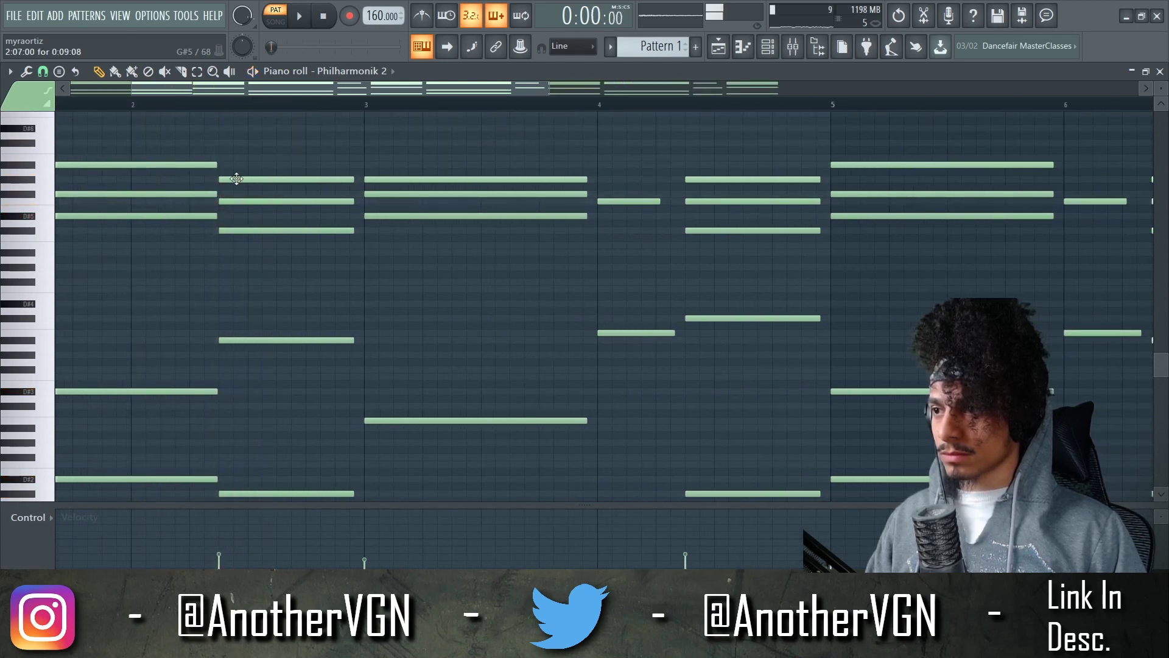
pyautogui.scroll(-3, 256, 417)
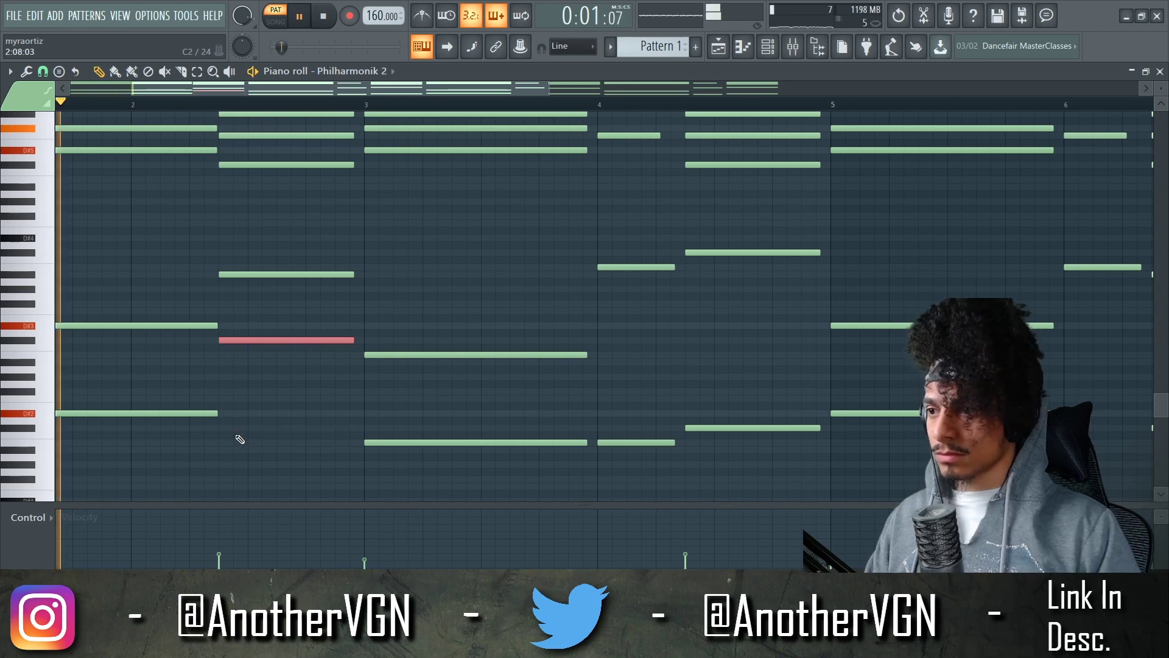
pyautogui.keyDown('ctrl'); pyautogui.scroll(-2, 282, 368); pyautogui.keyUp('ctrl')
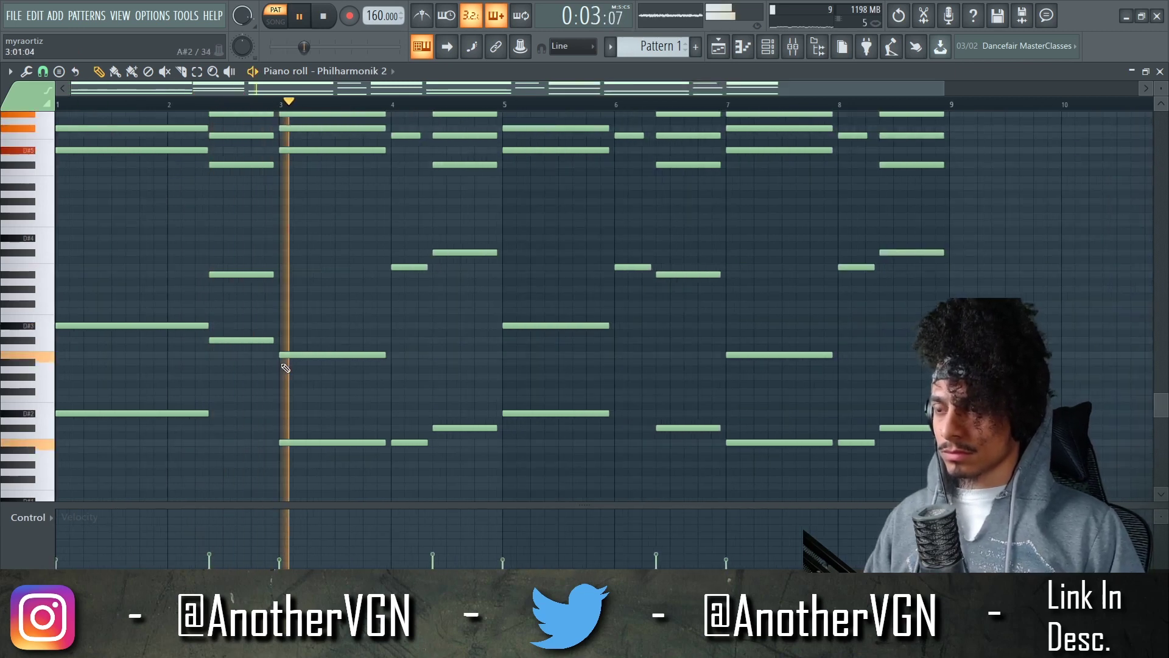
pyautogui.rightClick(249, 340)
# Add an A#6 melody note at the start of bar 1, lengthen it to 0:05:22, and audition it over the chords
pyautogui.scroll(2, 249, 340)
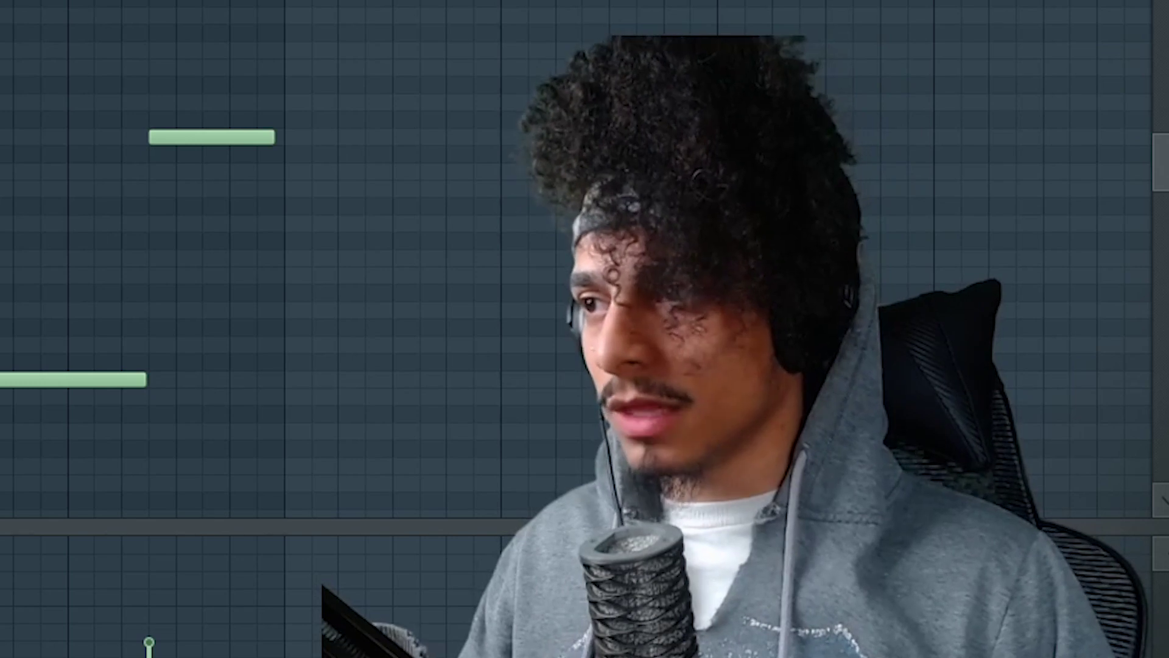
pyautogui.scroll(2, 286, 255)
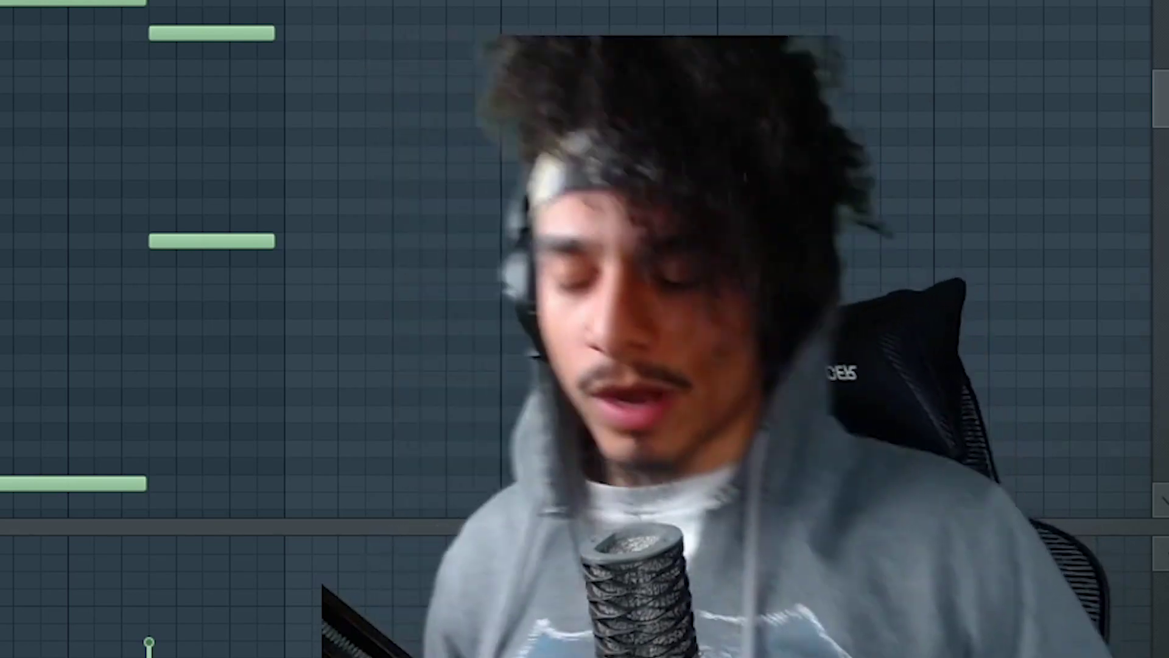
pyautogui.scroll(3, 286, 256)
pyautogui.scroll(1, 286, 255)
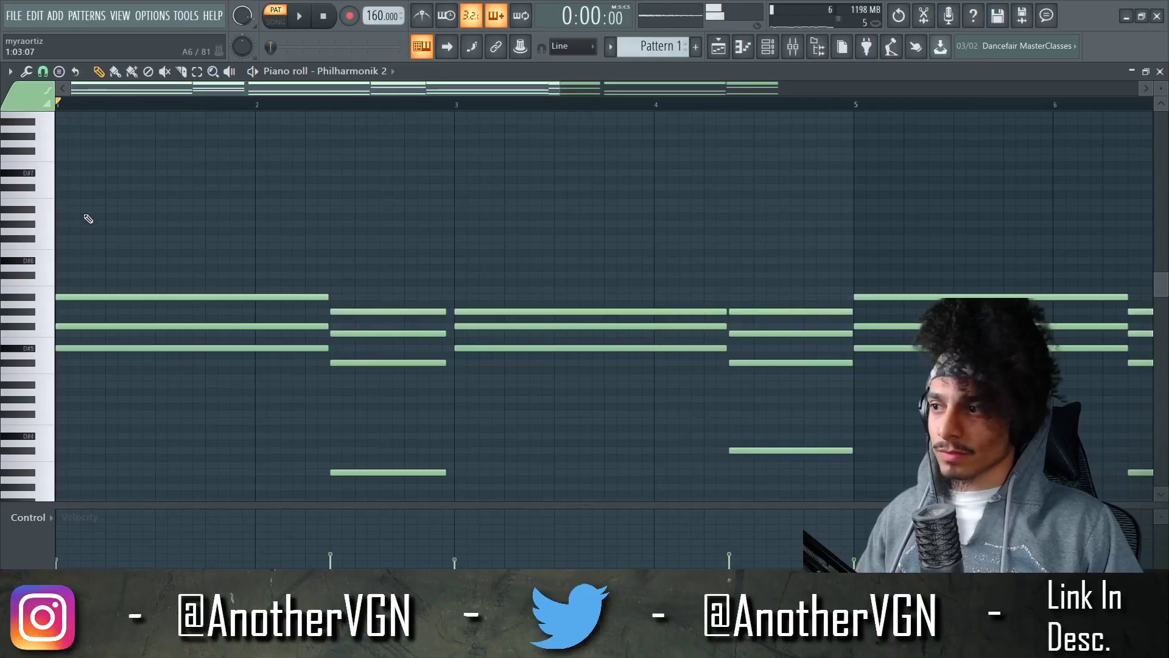
pyautogui.click(60, 209)
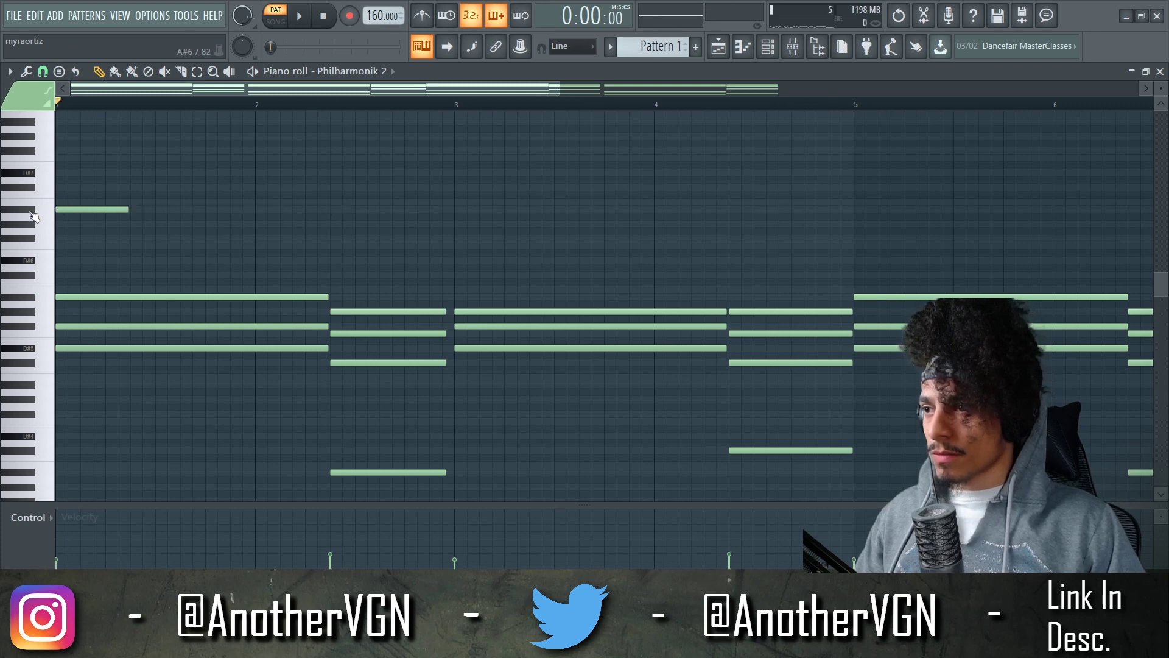
pyautogui.scroll(4, 104, 125)
pyautogui.scroll(3, 131, 195)
pyautogui.press('space')
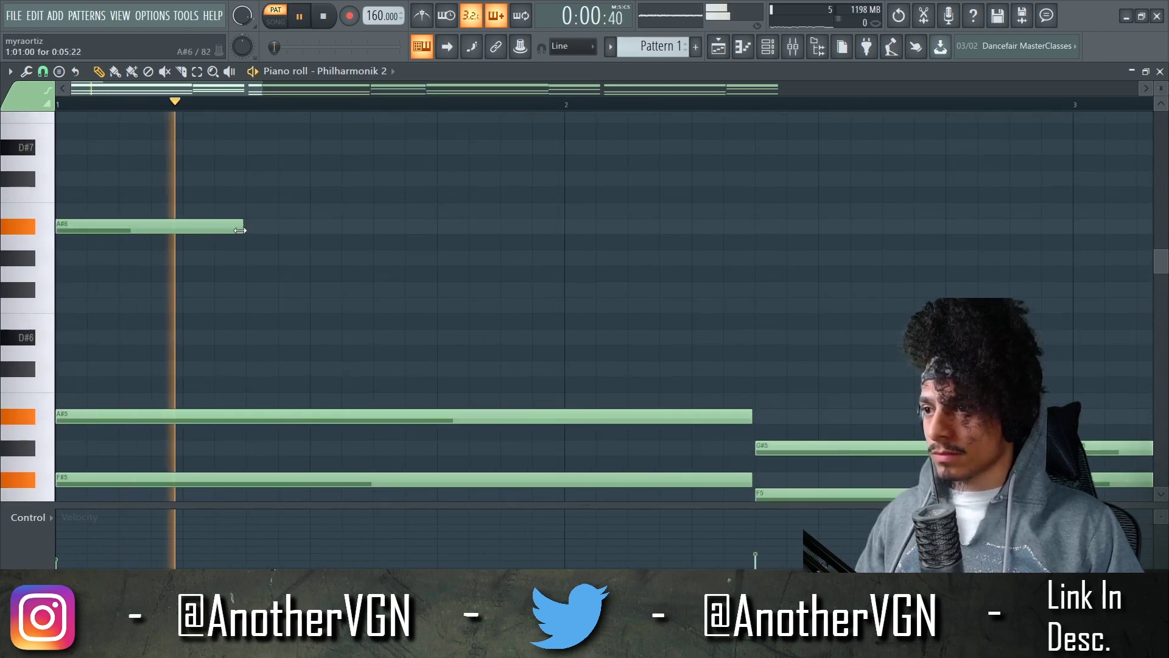
pyautogui.press('space')
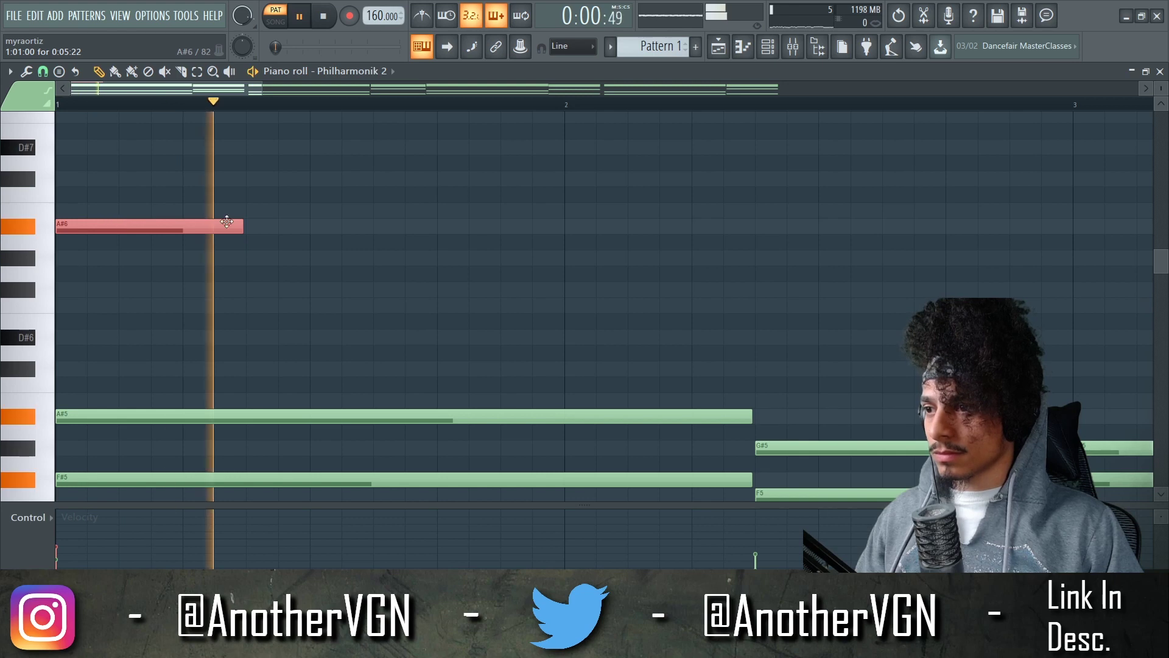
# Add an F#6 melody note at 1:07:00 directly after the A#6, shorten it to 0:04:13, and audition it
pyautogui.click(264, 292)
pyautogui.moveTo(434, 293); pyautogui.dragTo(391, 293)
pyautogui.press('space')
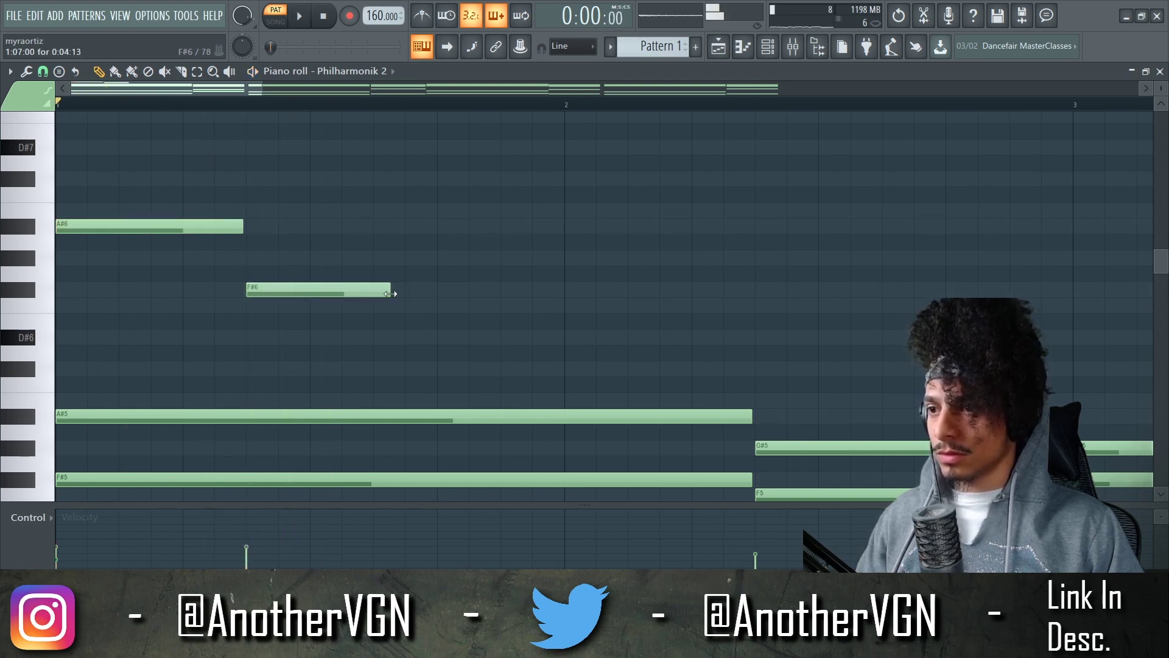
# Try F6, A6 and G#6 in turn as the third melody note at 1:13:00 while auditioning the pattern
pyautogui.click(452, 302)
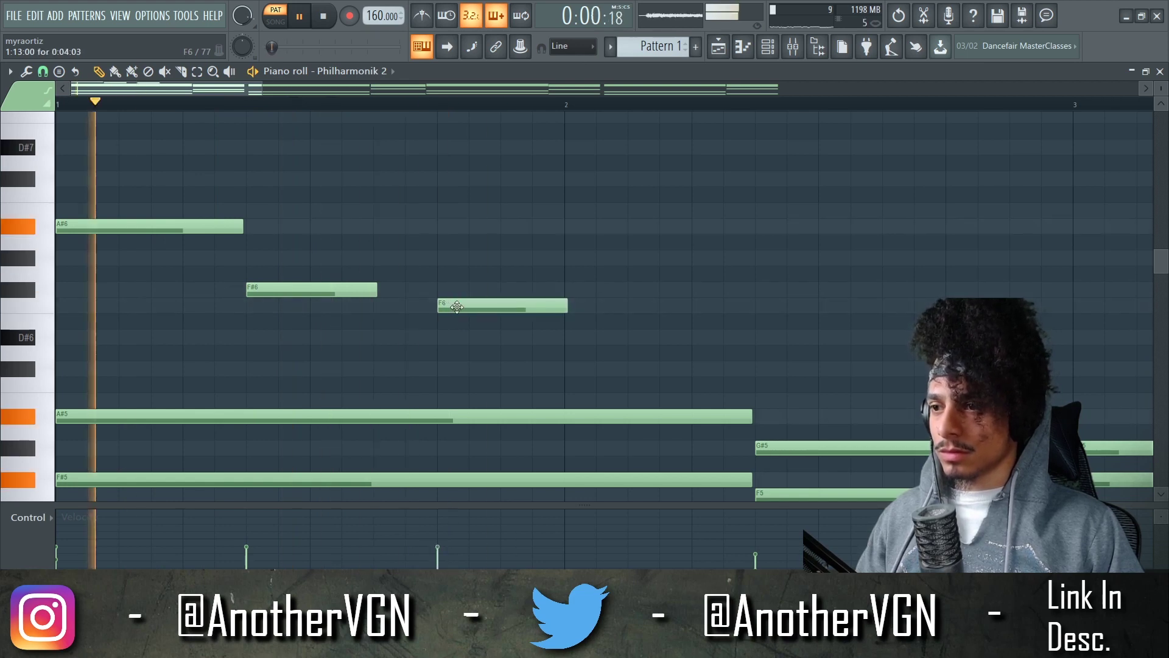
pyautogui.rightClick(457, 307)
pyautogui.click(441, 244)
pyautogui.press('space')
pyautogui.rightClick(439, 244)
pyautogui.click(438, 263)
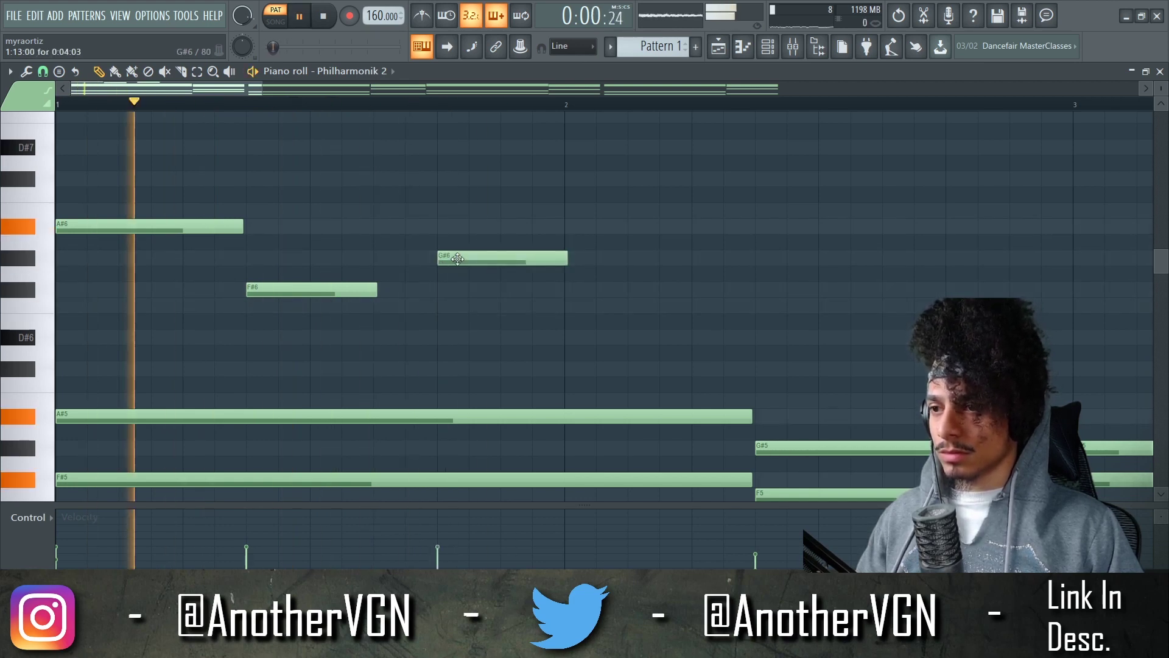
pyautogui.scroll(5, 457, 258)
pyautogui.press('space')
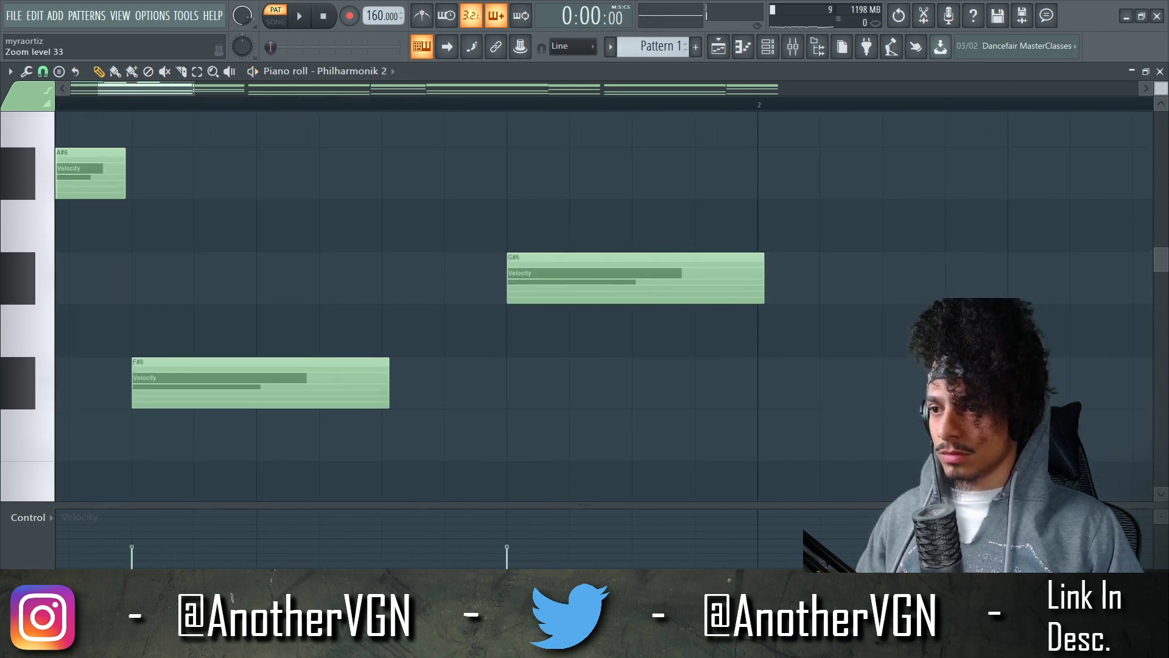
# Delete the G#6 note at 1:13:00 from the melody
pyautogui.scroll(-4, 371, 276)
pyautogui.click(371, 276)
pyautogui.rightClick(371, 277)
pyautogui.scroll(-3, 369, 275)
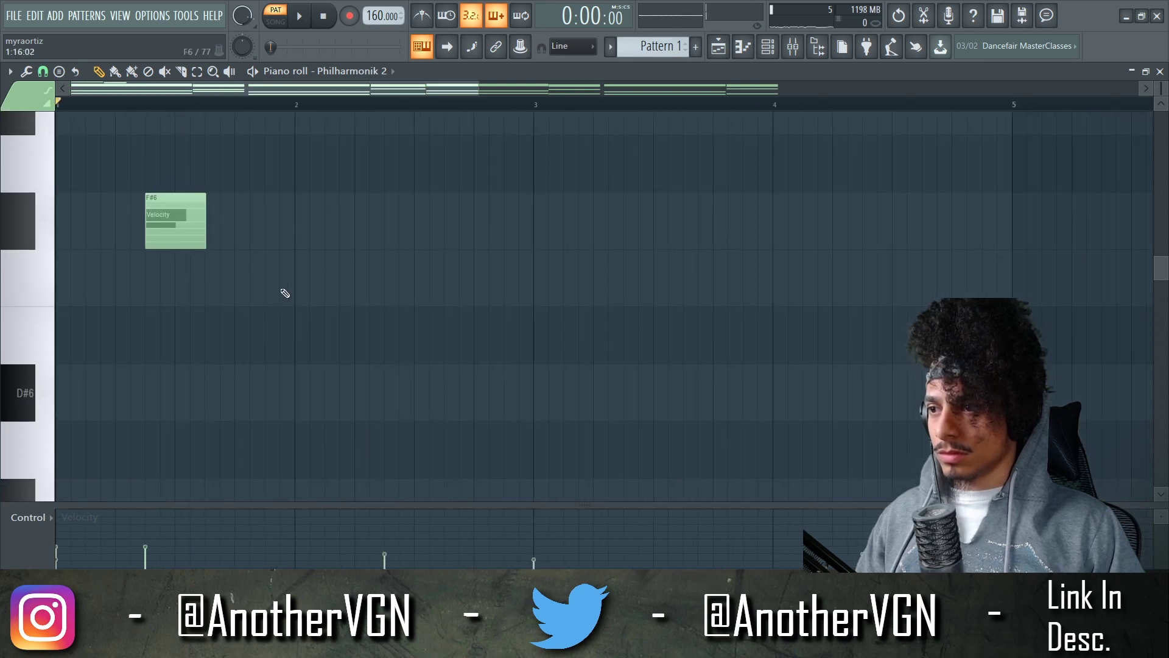
# Move the F#6 melody note to 1:09:00 and add an F6 note at 2:01:00
pyautogui.scroll(-4, 284, 293)
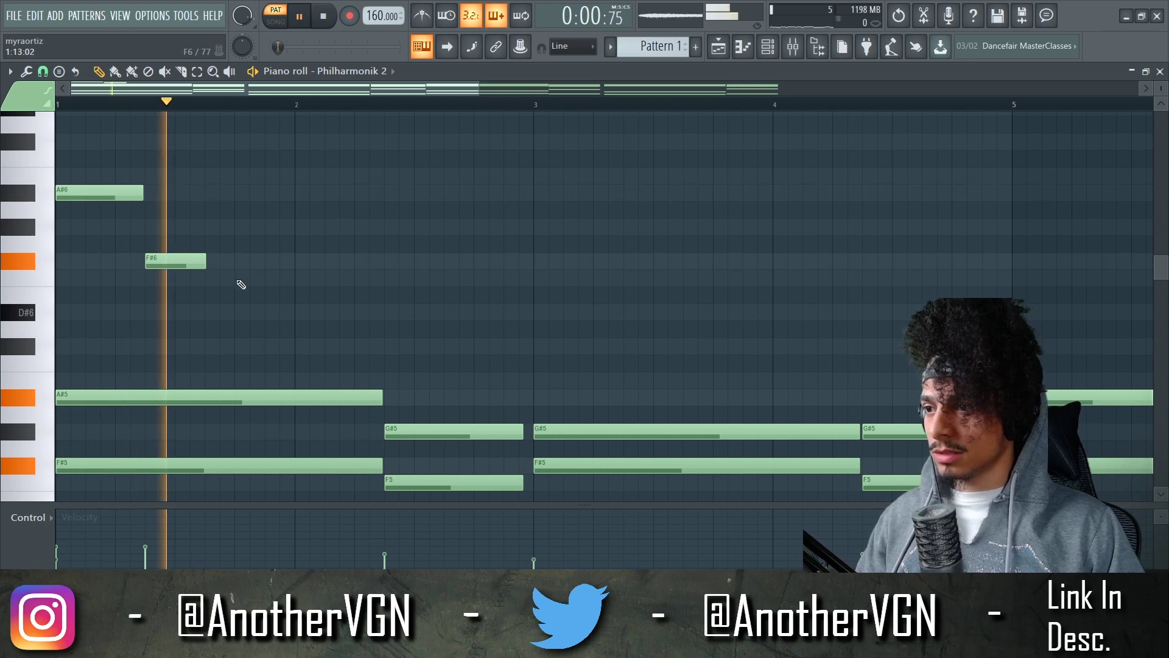
pyautogui.moveTo(181, 262); pyautogui.dragTo(213, 263)
pyautogui.click(301, 287)
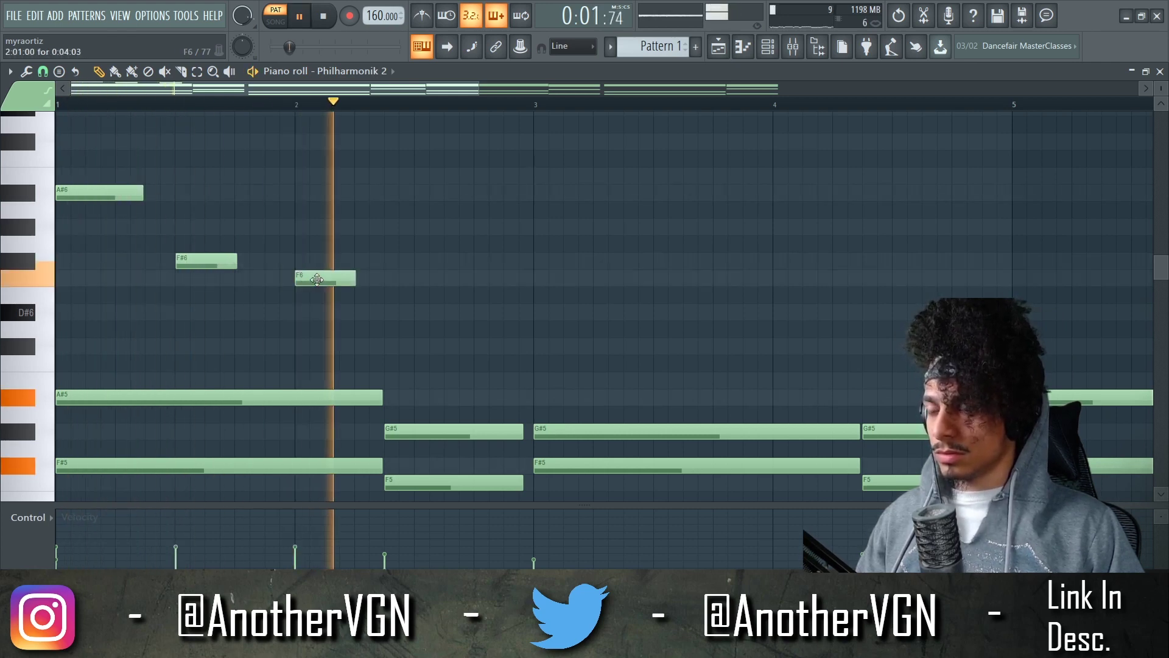
# Continue the melody with D#6 at 2:09:00, F#6 at the start of bar 3 and F6 at 3:09:00 while auditioning
pyautogui.scroll(-3, 354, 286)
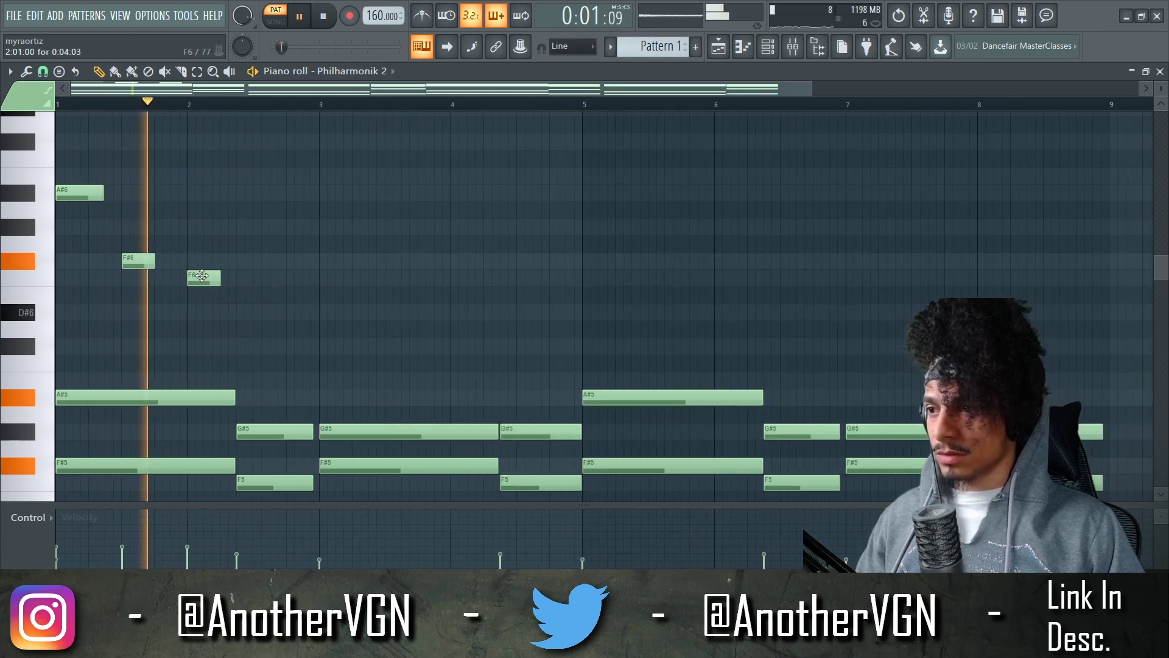
pyautogui.click(252, 311)
pyautogui.press('space')
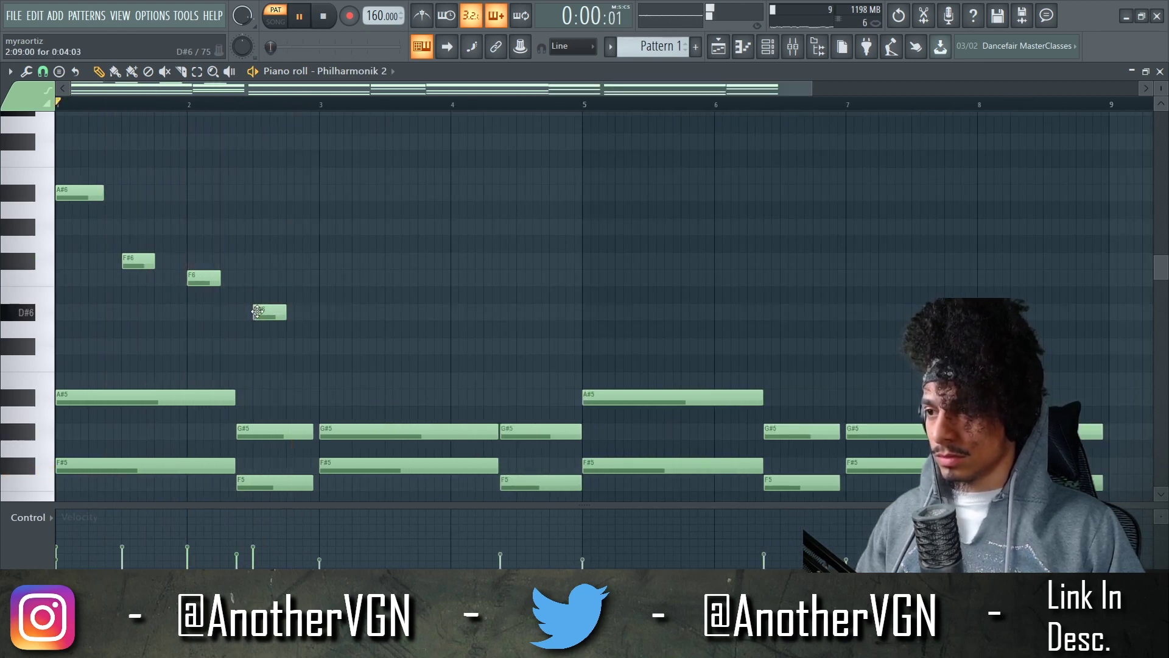
pyautogui.press('space')
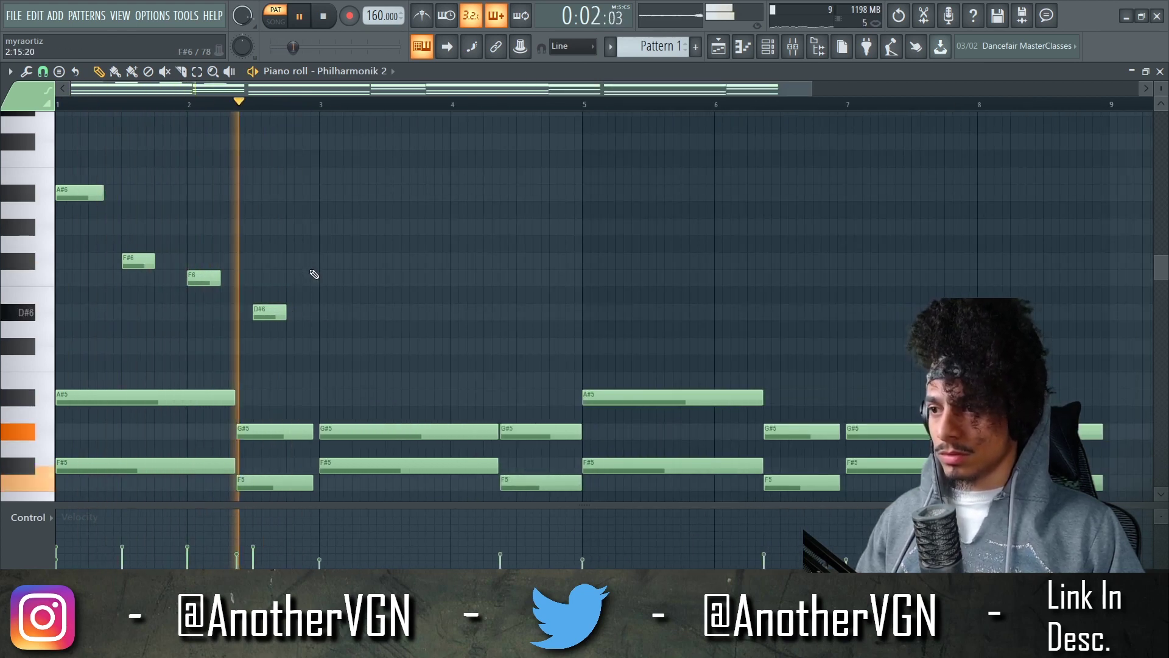
pyautogui.click(322, 263)
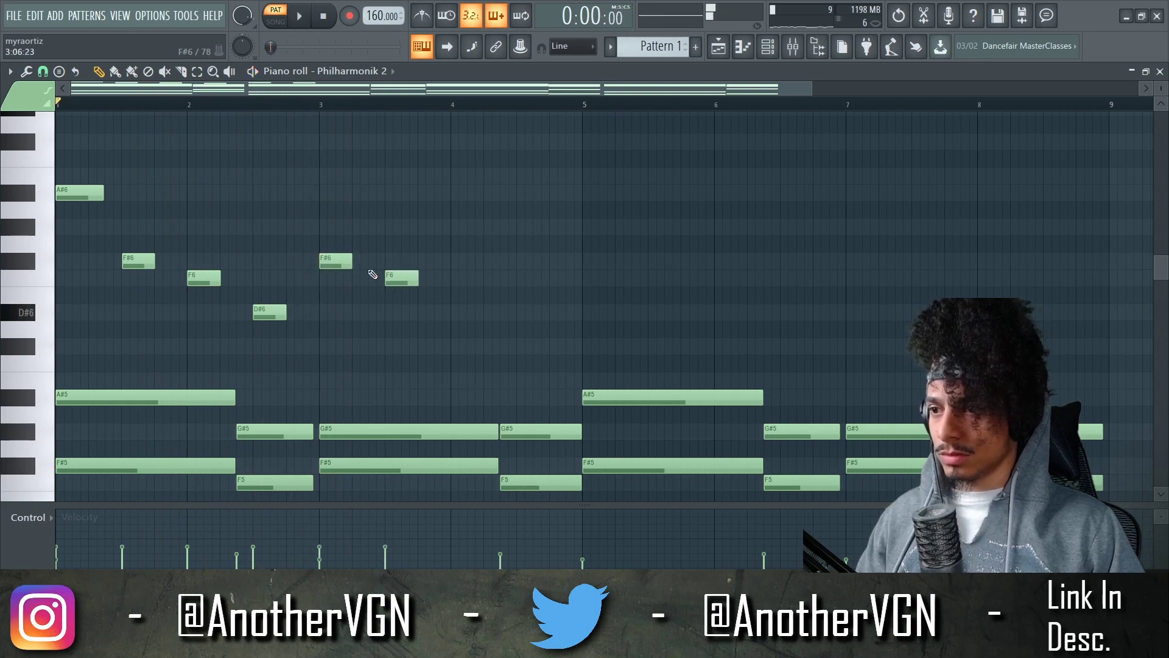
# Add an F#6 melody note at the start of bar 4 and a G#6 note at 4:09:00 while auditioning
pyautogui.scroll(-1, 341, 260)
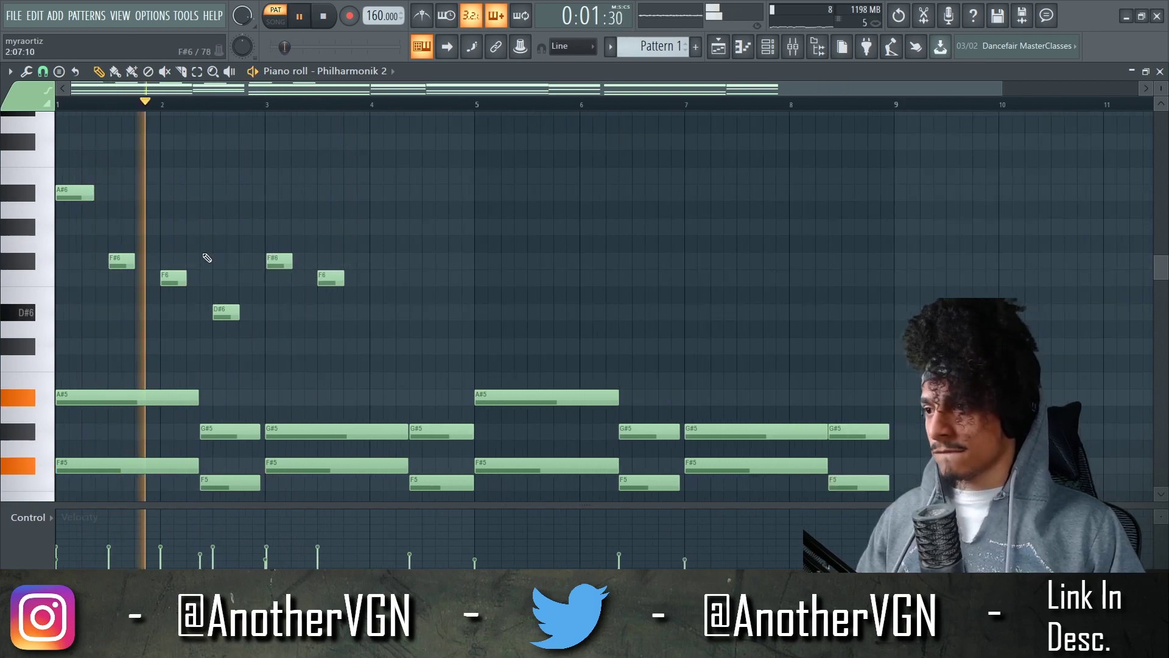
pyautogui.scroll(1, 330, 243)
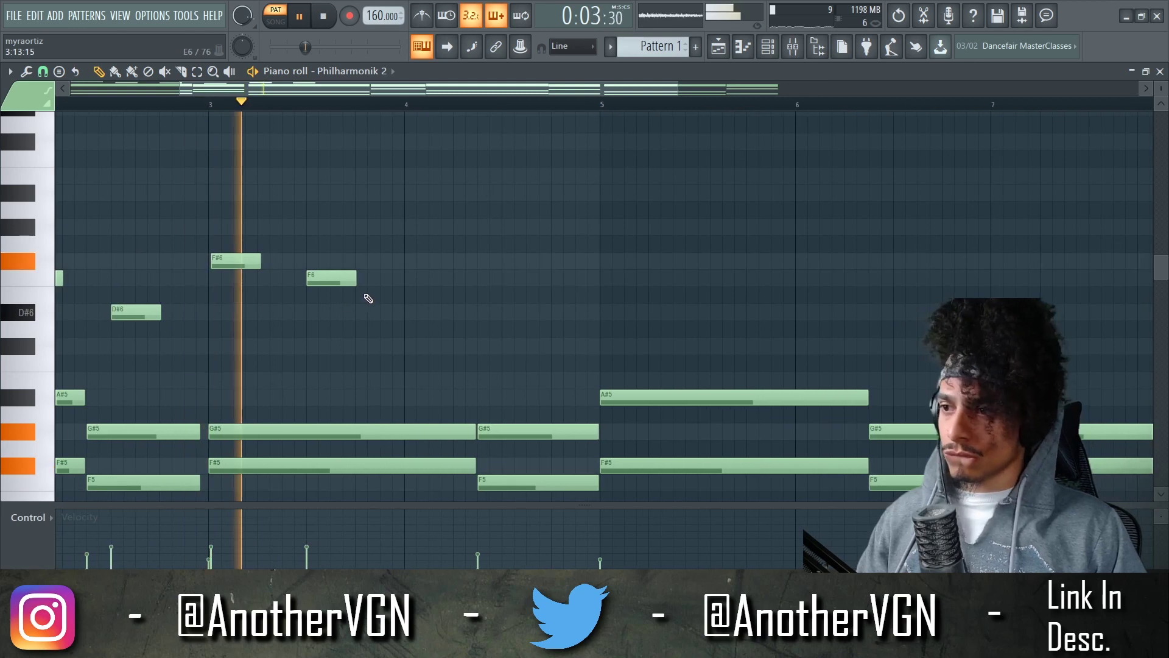
pyautogui.click(406, 261)
pyautogui.click(503, 226)
pyautogui.press('space')
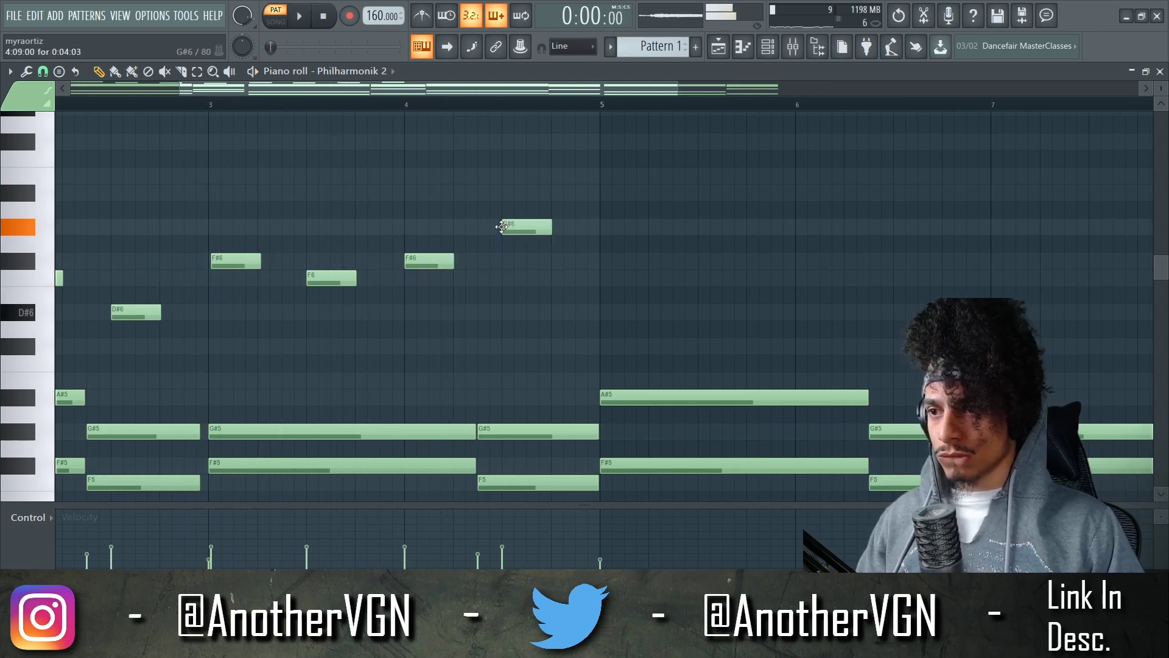
# Select all top melody notes in bars 1 to 4 and duplicate them into bars 5 to 8
pyautogui.scroll(-2, 501, 234)
pyautogui.moveTo(445, 371); pyautogui.dragTo(55, 116)
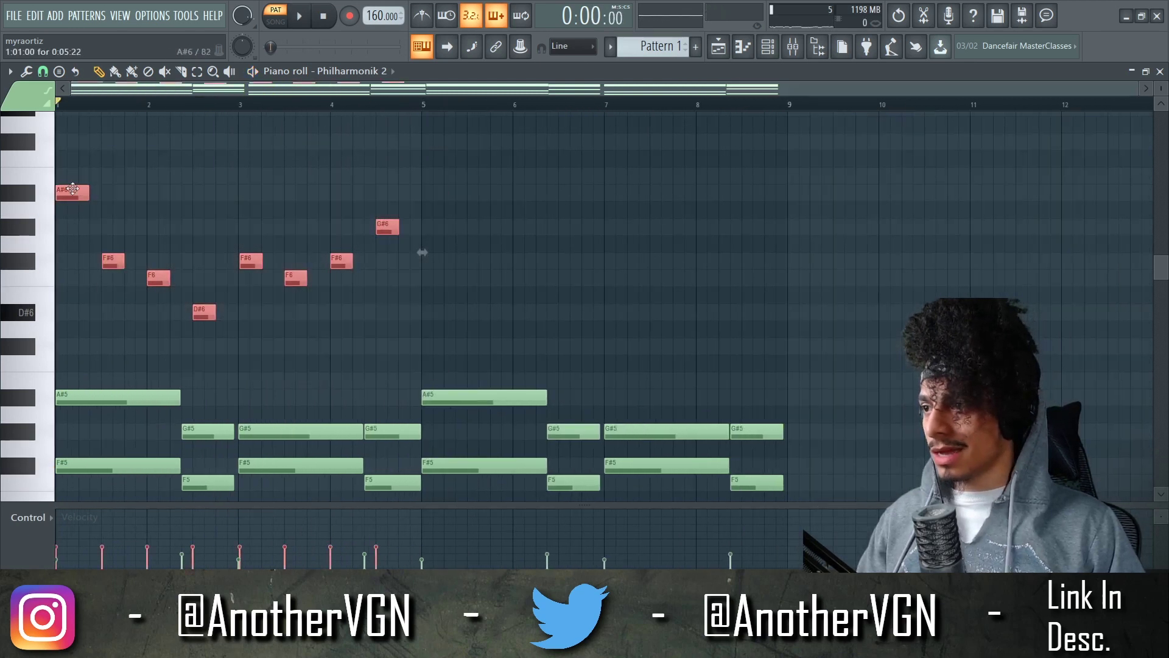
pyautogui.hotkey('ctrl', 'b')
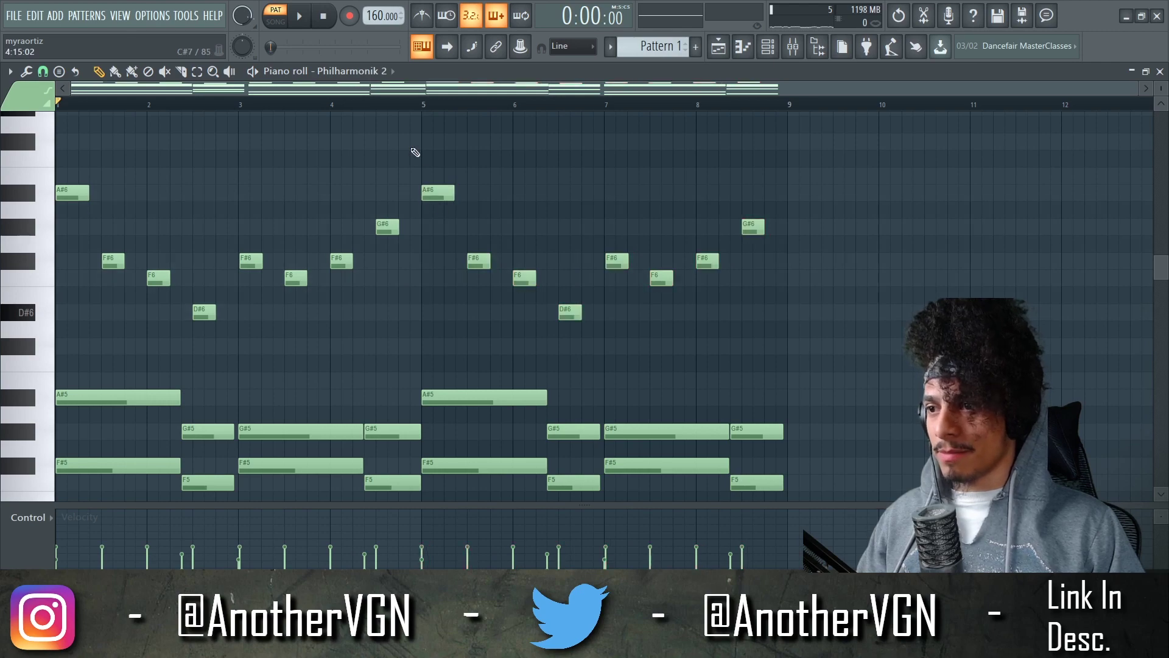
# Try shifting the C#6 note to 2:05:00 and lengthening the D#6 note at 2:03:00 to 0:01:22 while auditioning
pyautogui.scroll(2, 1, 139)
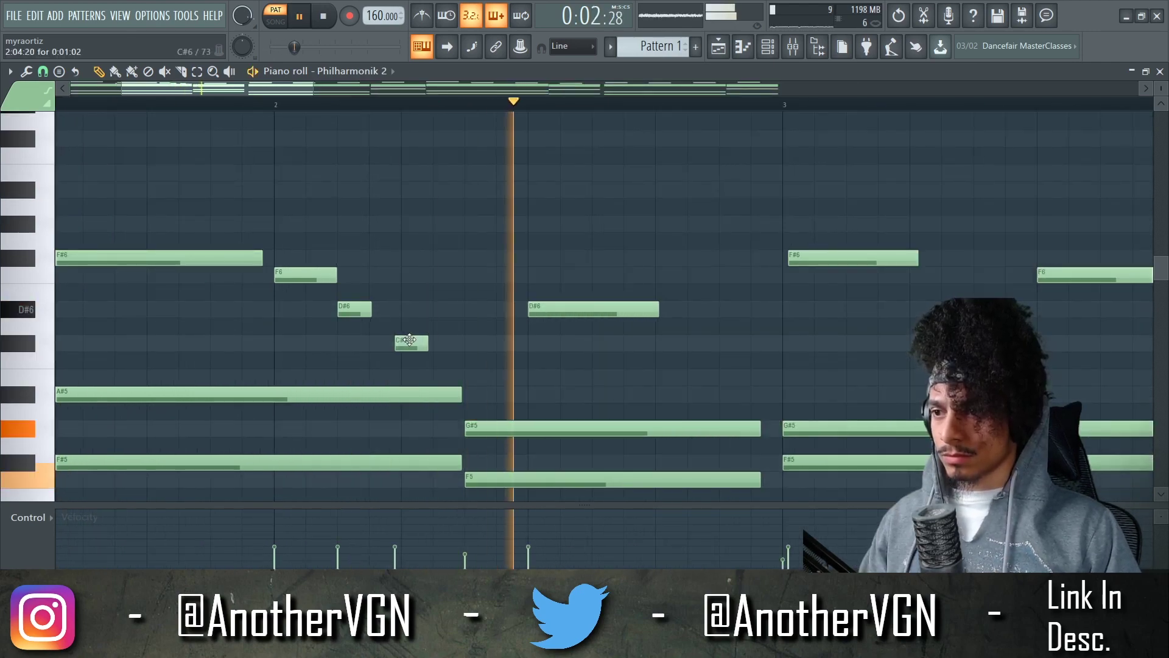
pyautogui.moveTo(409, 340); pyautogui.dragTo(413, 340)
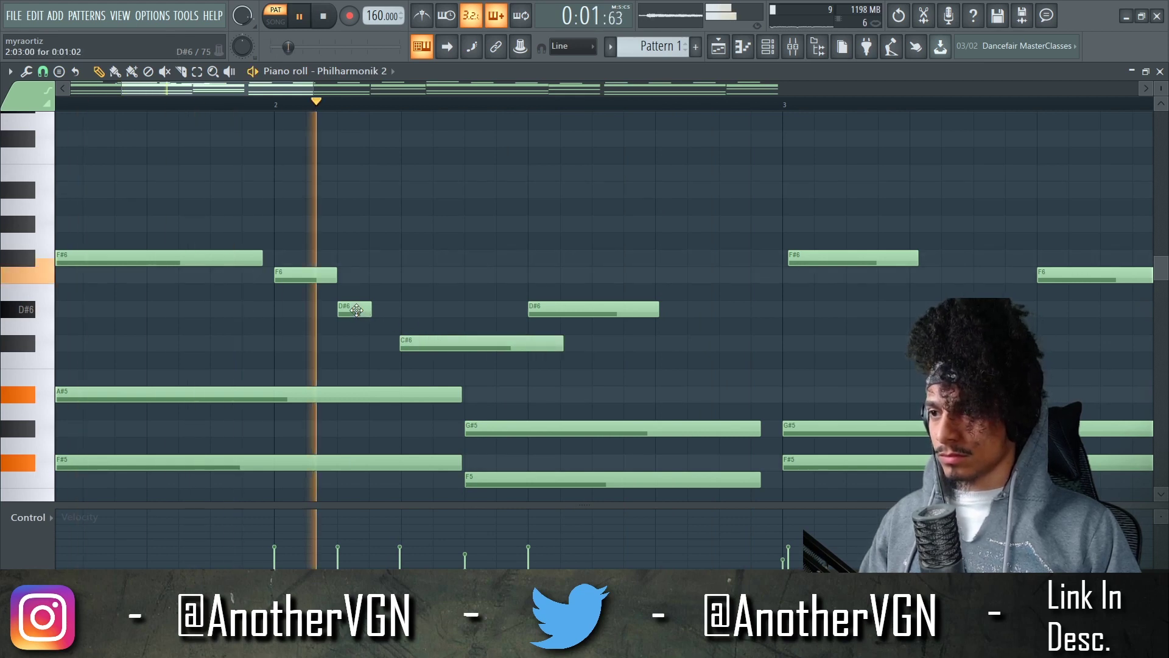
pyautogui.press('space')
pyautogui.moveTo(365, 312); pyautogui.dragTo(395, 303)
pyautogui.press('space')
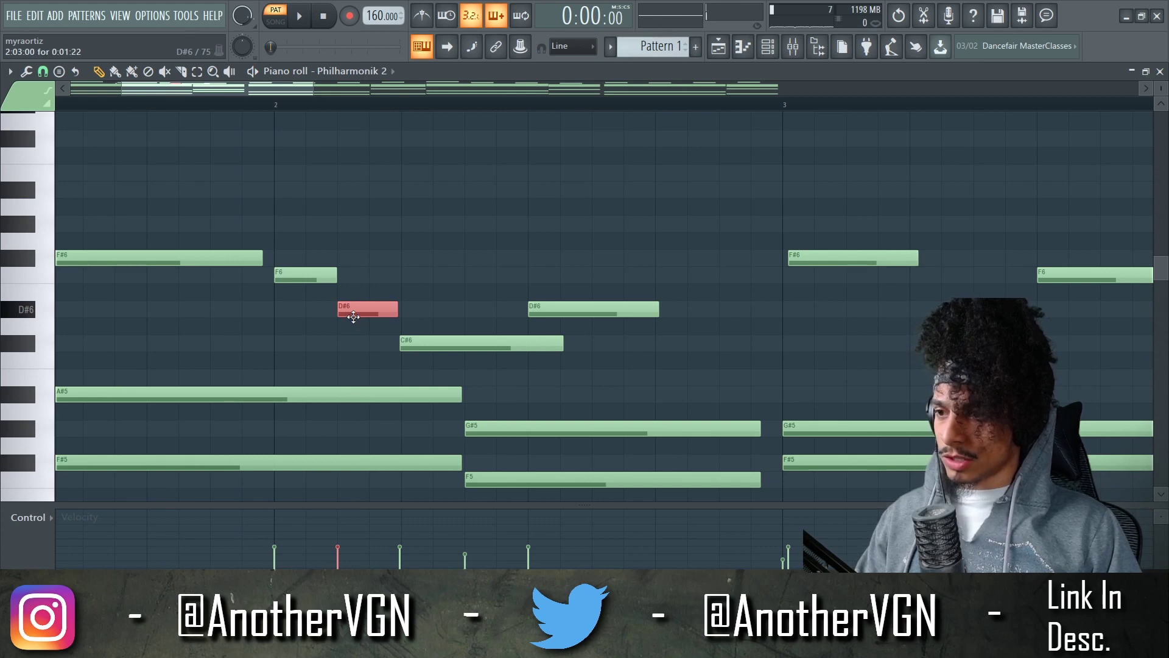
# Try a flam before the D#6 note at 2:03:00, adjusting its time offset during playback
pyautogui.hotkey('alt', 'f')
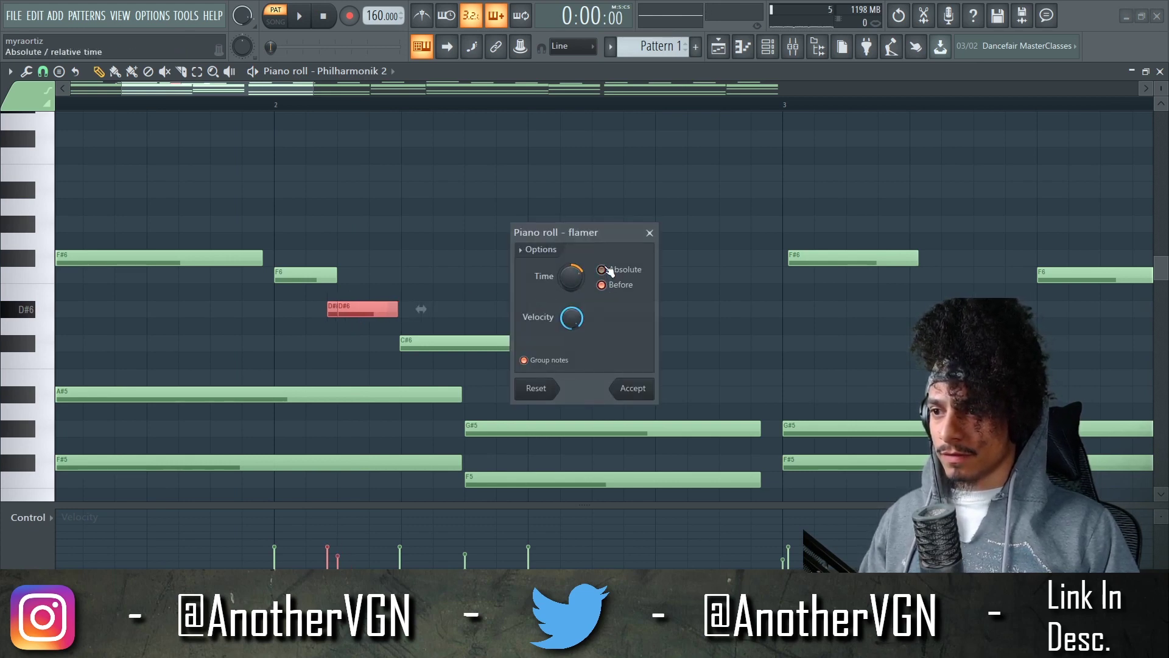
pyautogui.moveTo(571, 277); pyautogui.dragTo(571, 296)
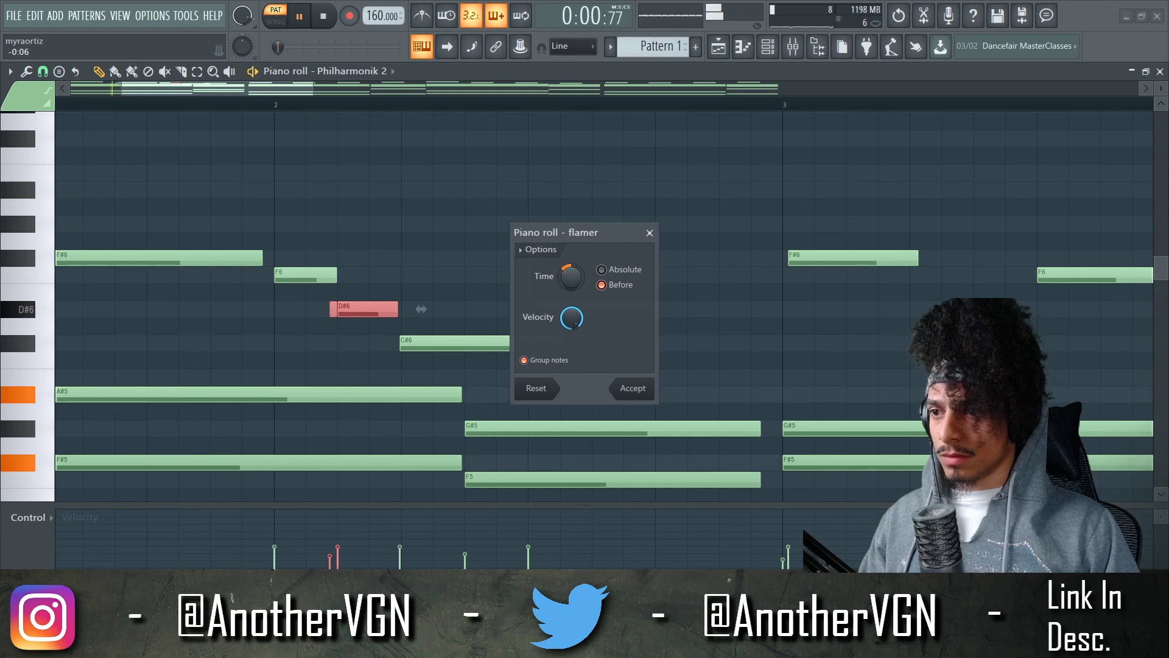
pyautogui.moveTo(570, 277); pyautogui.dragTo(571, 279)
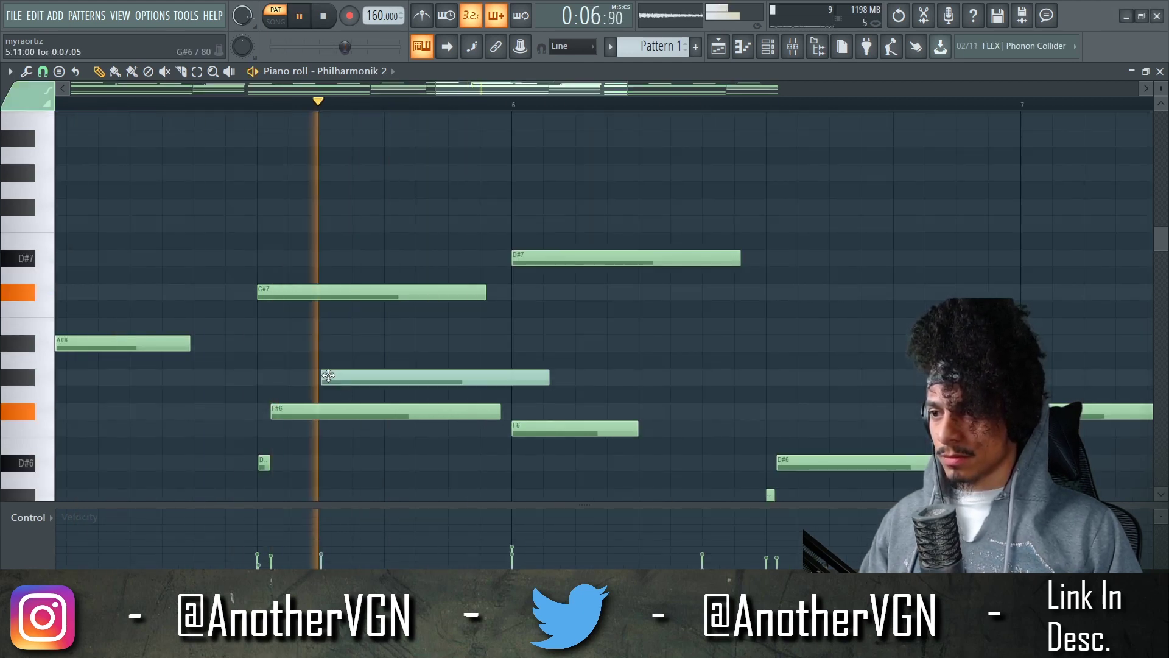
# Try a rising run of G#6 at 5:11:00, A#6 at 5:13:00 and B6 at 5:15:00 while auditioning
pyautogui.press('space')
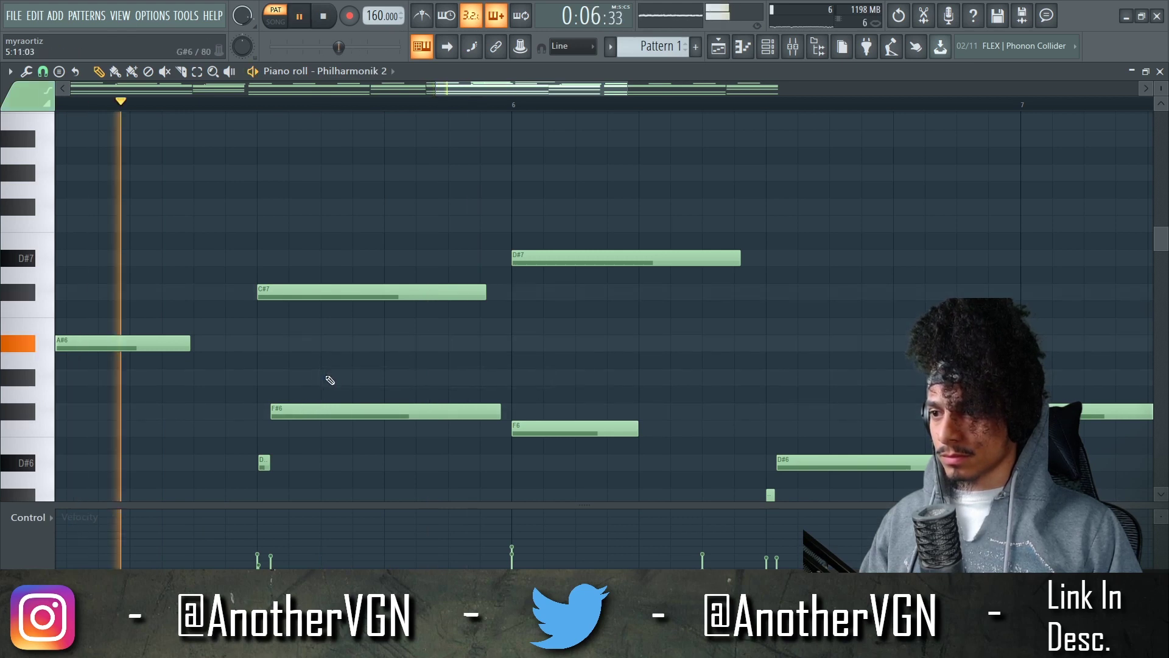
pyautogui.click(327, 377)
pyautogui.click(391, 344)
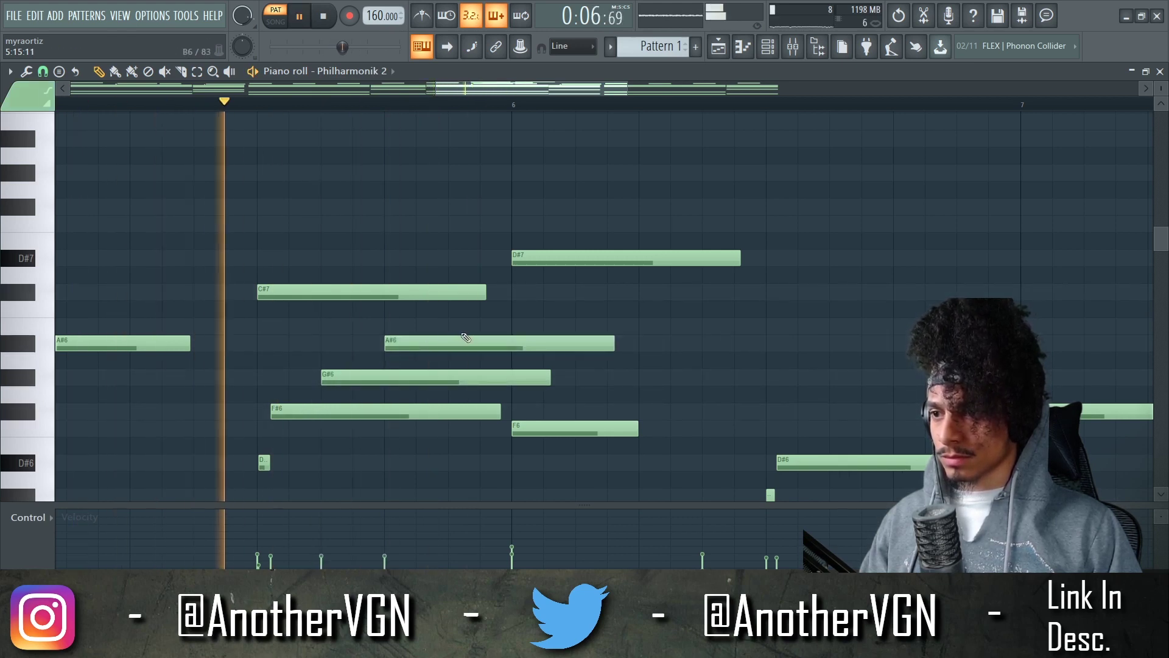
pyautogui.click(468, 326)
pyautogui.press('space')
# Select the rising G#6, A#6 and B6 run in bar 5, ramp its velocities upward, and audition it
pyautogui.moveTo(503, 316); pyautogui.dragTo(403, 399)
pyautogui.press('space')
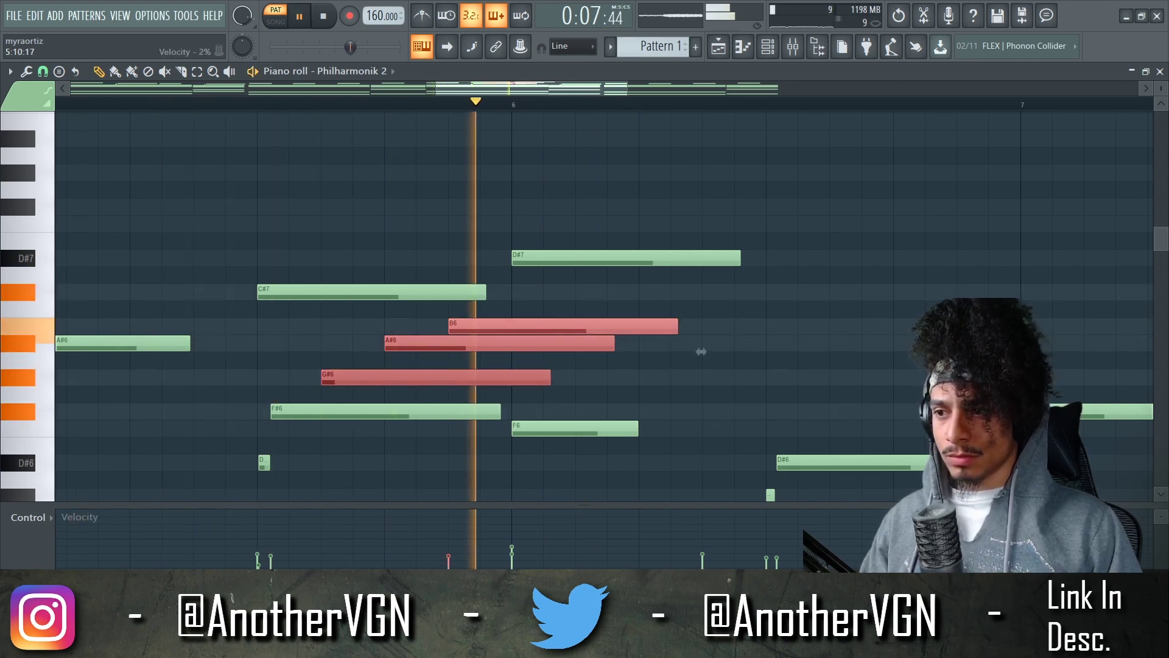
pyautogui.click(541, 308)
pyautogui.moveTo(662, 393); pyautogui.dragTo(453, 284)
pyautogui.moveTo(587, 283); pyautogui.dragTo(501, 384)
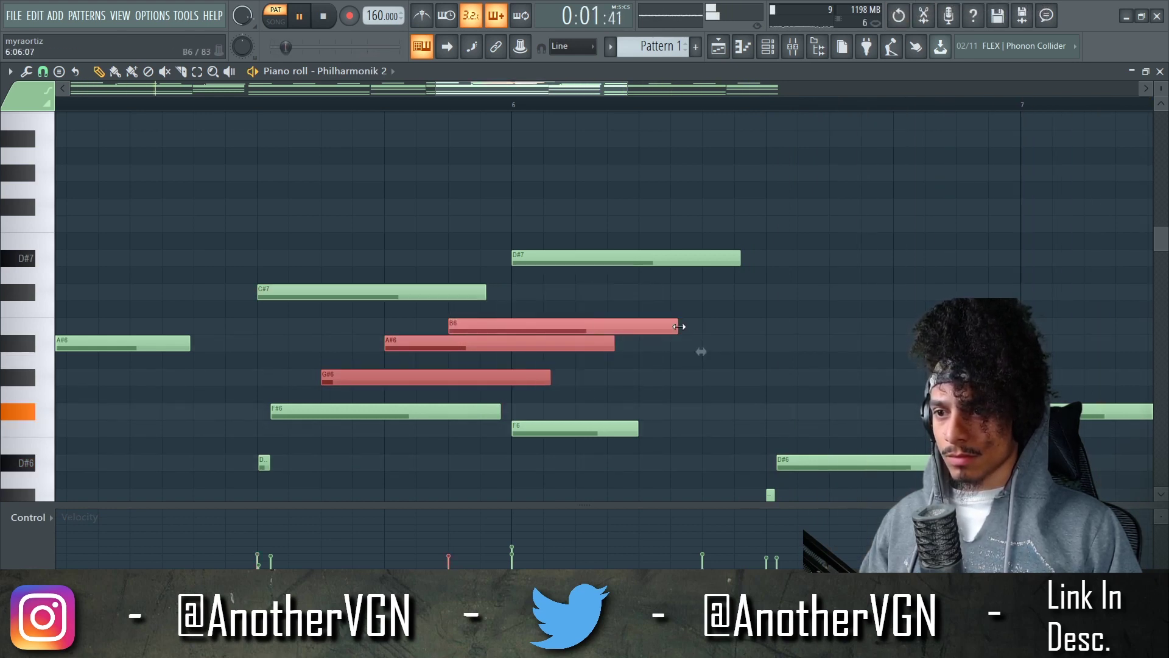
pyautogui.click(453, 195)
# Try a D#7 note at 6:09:00, delete it, and lengthen the C#7 note at 6:05:00 instead while auditioning
pyautogui.scroll(-5, 446, 190)
pyautogui.scroll(-3, 443, 189)
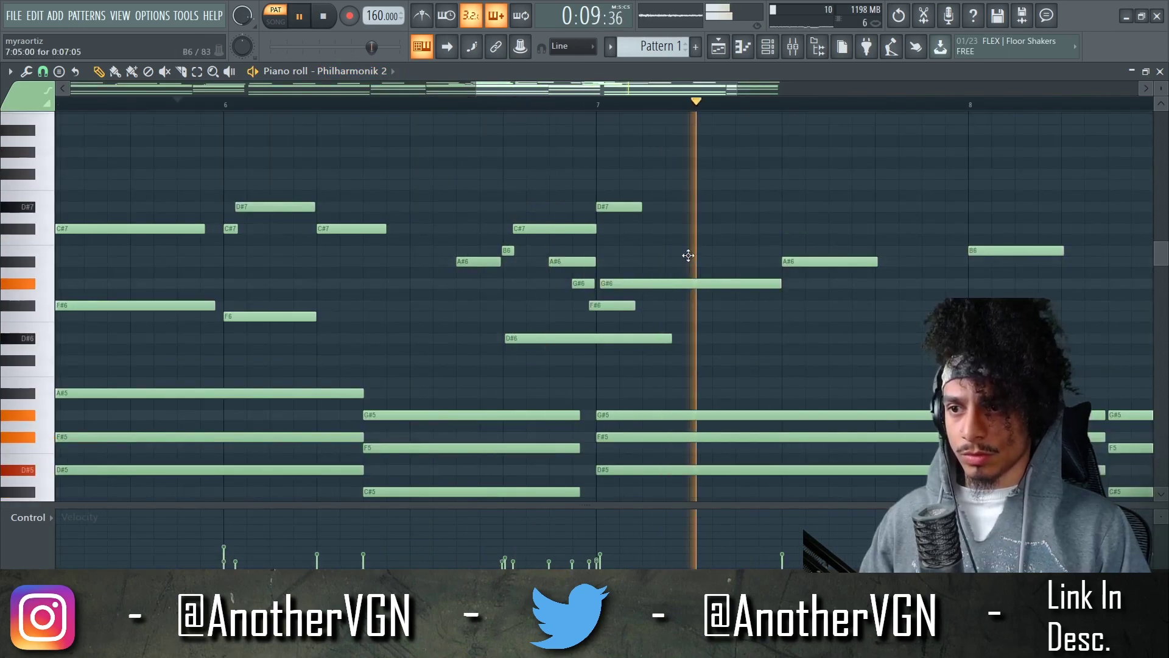
pyautogui.scroll(-3, 694, 255)
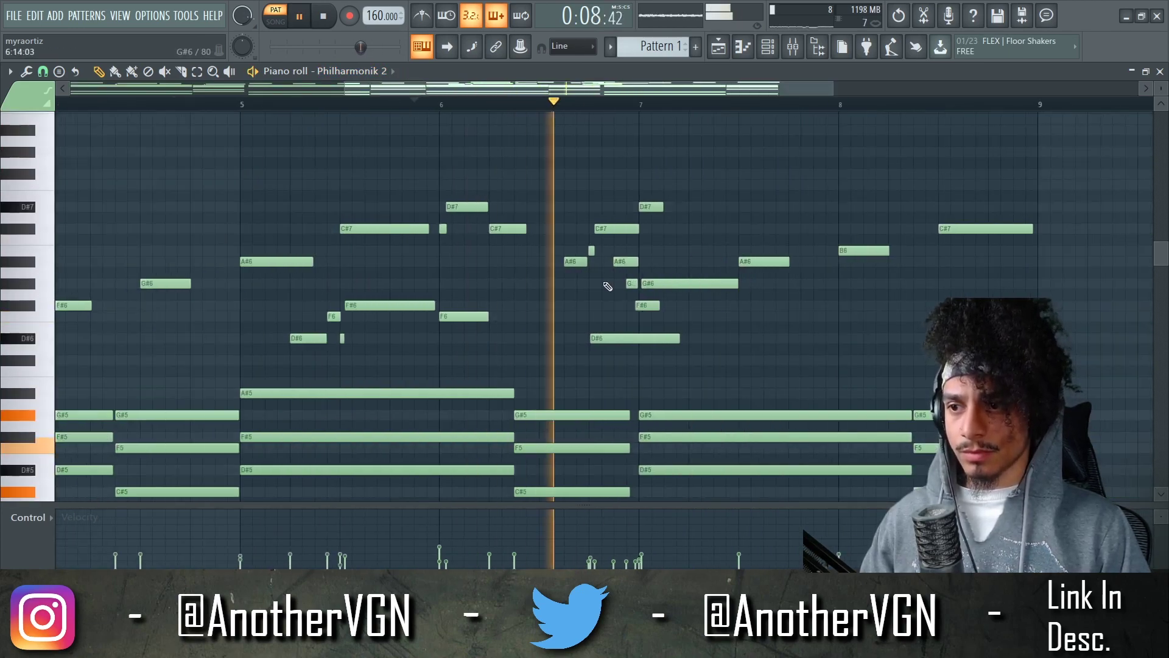
pyautogui.scroll(2, 608, 286)
pyautogui.click(523, 206)
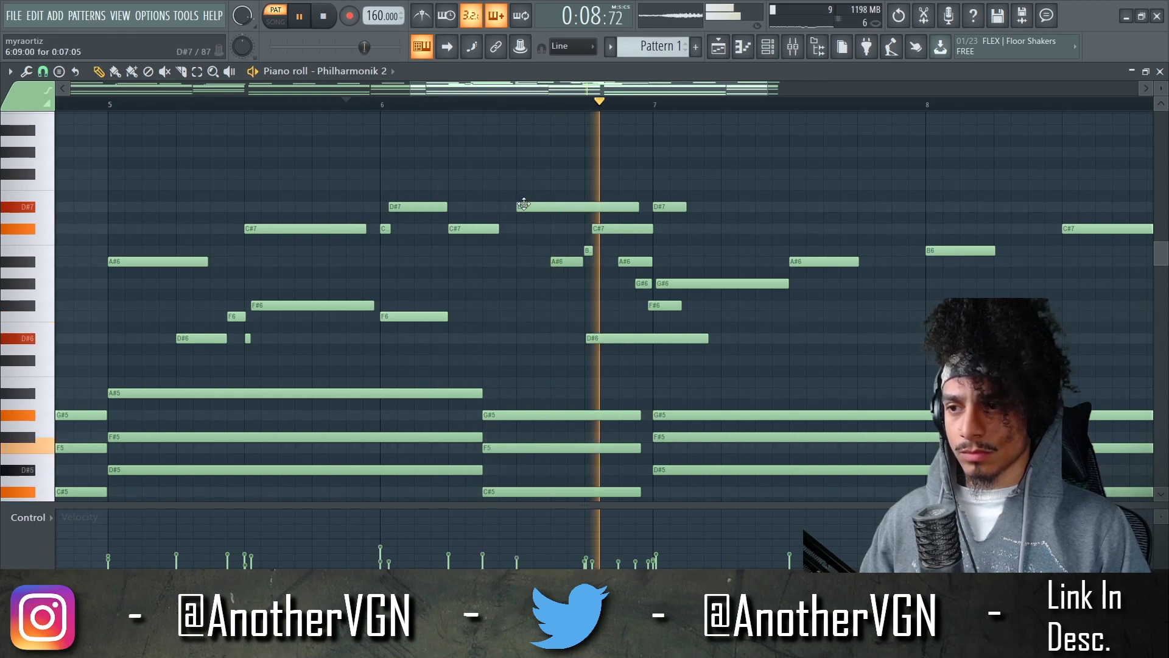
pyautogui.rightClick(521, 207)
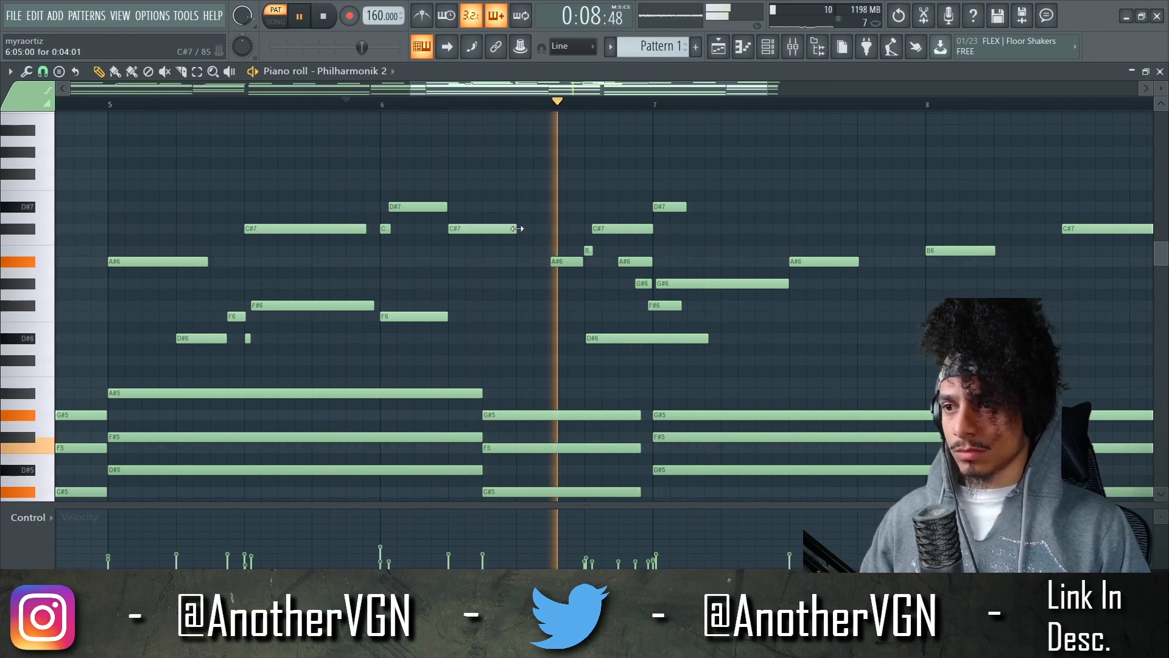
pyautogui.scroll(-3, 572, 195)
pyautogui.scroll(-2, 576, 191)
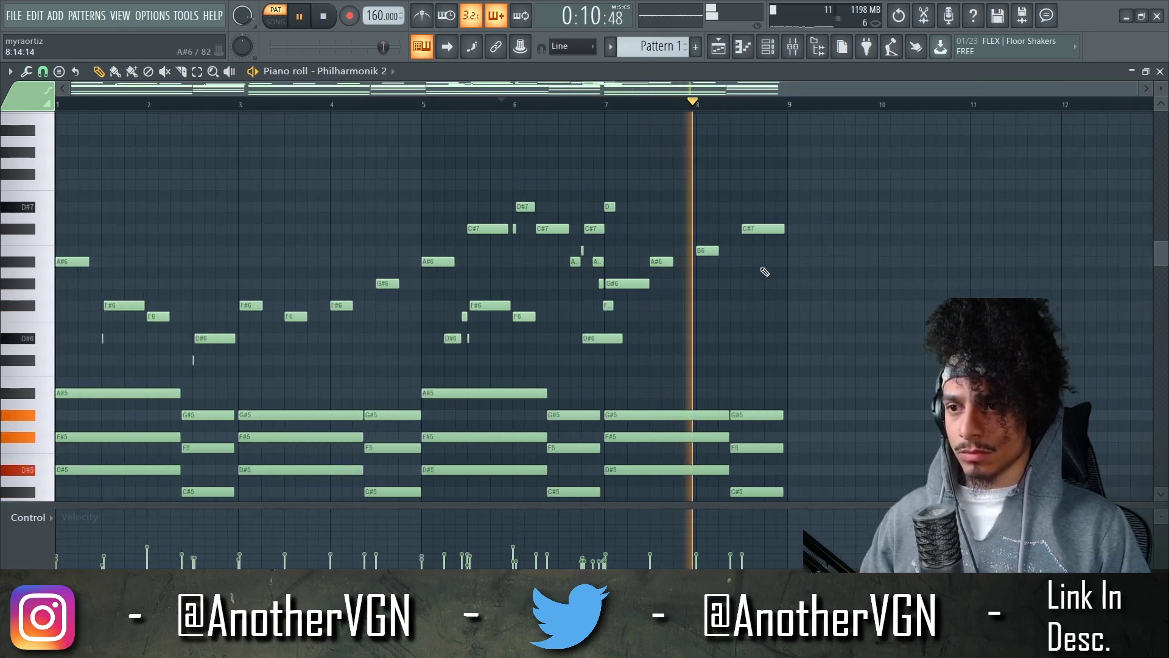
pyautogui.press('space')
pyautogui.press('space')
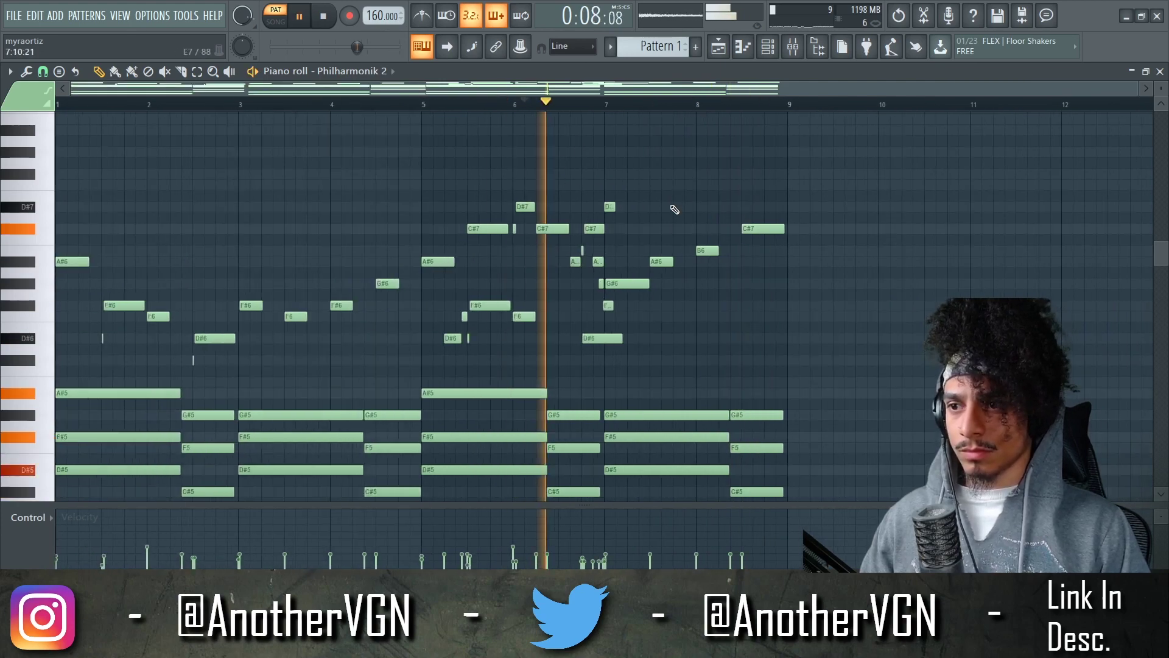
# Try an F#7 note at 8:01:00 followed by an F7 note in bar 8, and remove both
pyautogui.scroll(4, 686, 244)
pyautogui.click(749, 174)
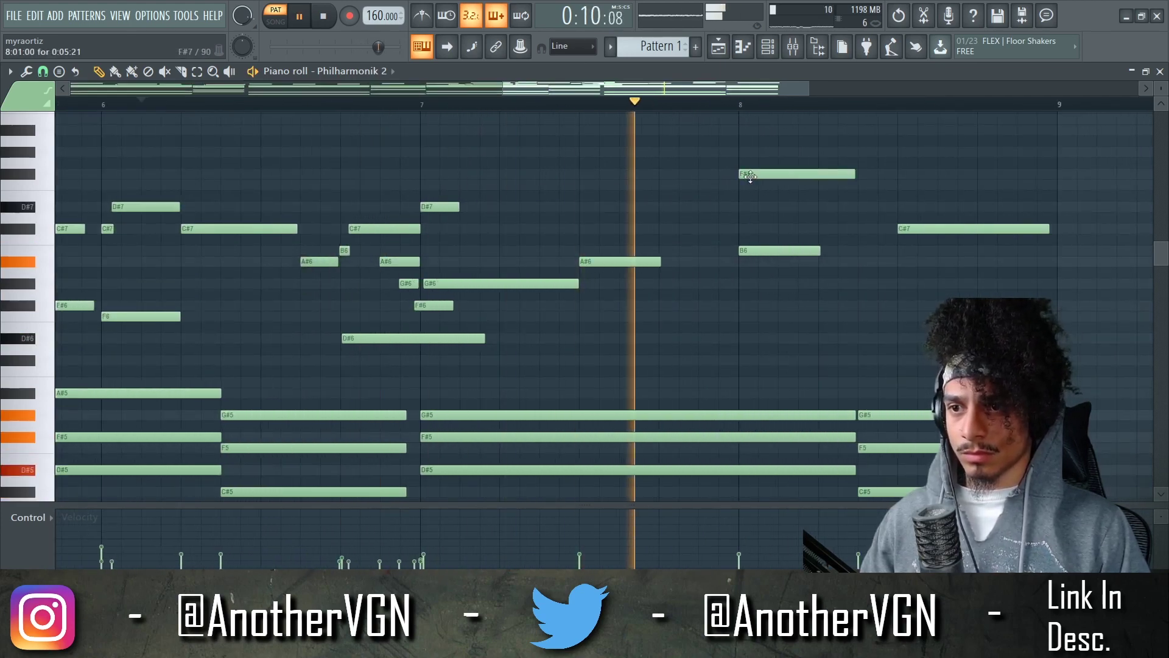
pyautogui.click(807, 185)
pyautogui.press('space')
pyautogui.press('space')
pyautogui.rightClick(838, 185)
pyautogui.rightClick(810, 174)
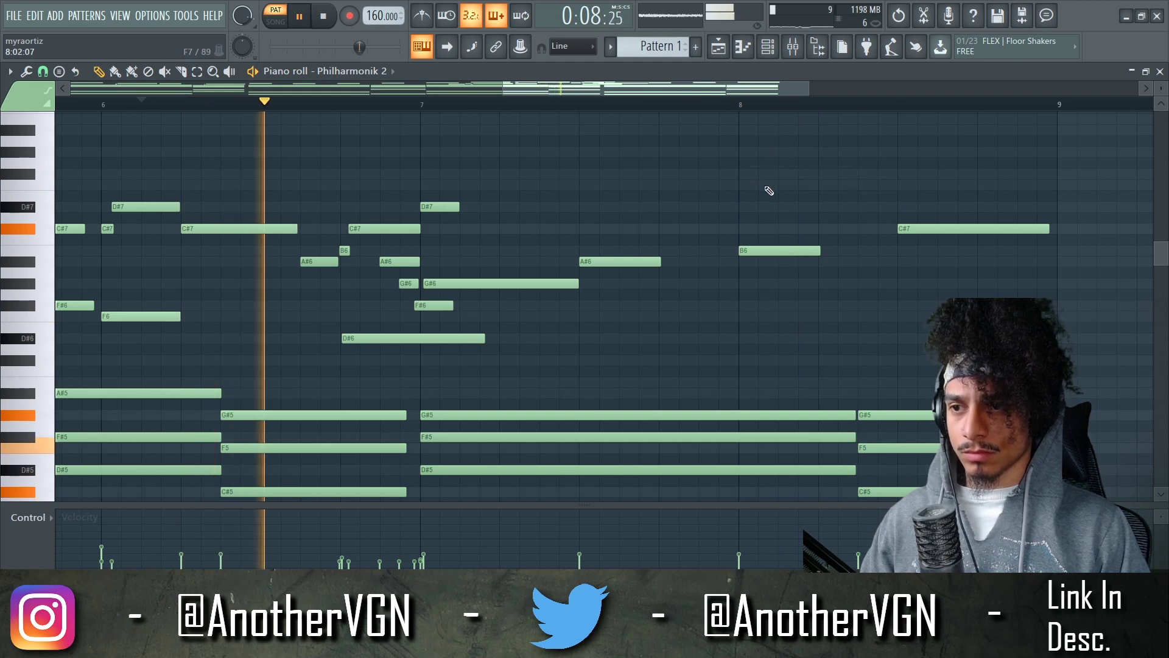
# Add a descending run in bar 8: G#7 at 8:01:00, F#7 at 8:05:00, F7 at 8:09:00 and D#7 at 8:13:00
pyautogui.click(744, 152)
pyautogui.click(823, 174)
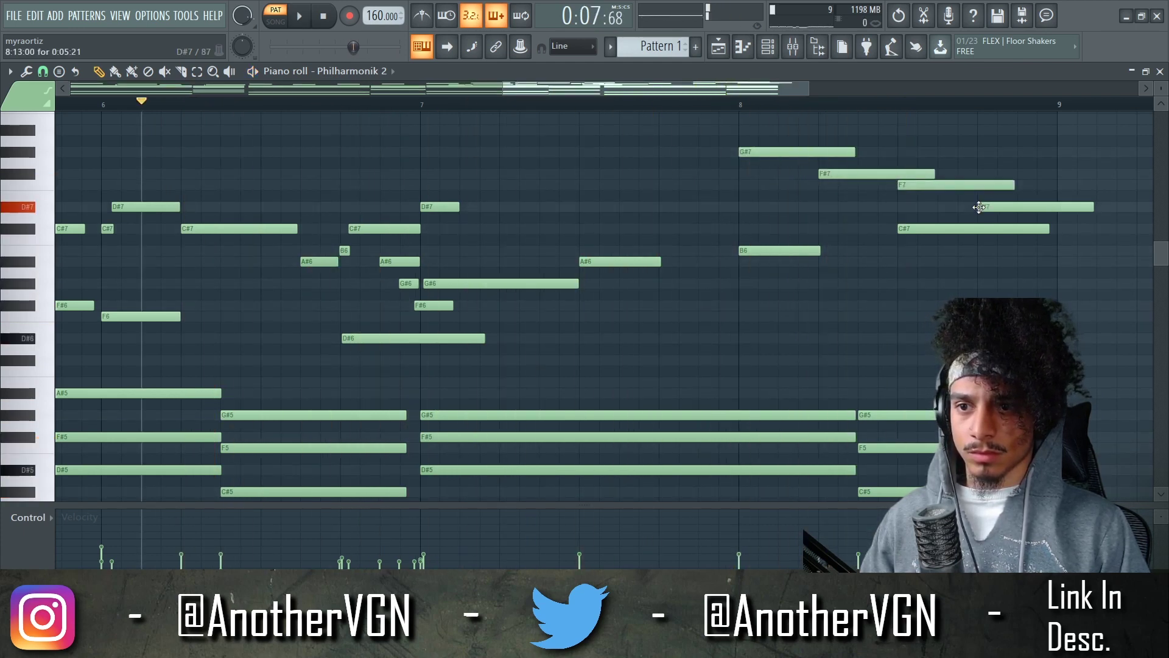
pyautogui.scroll(-5, 822, 189)
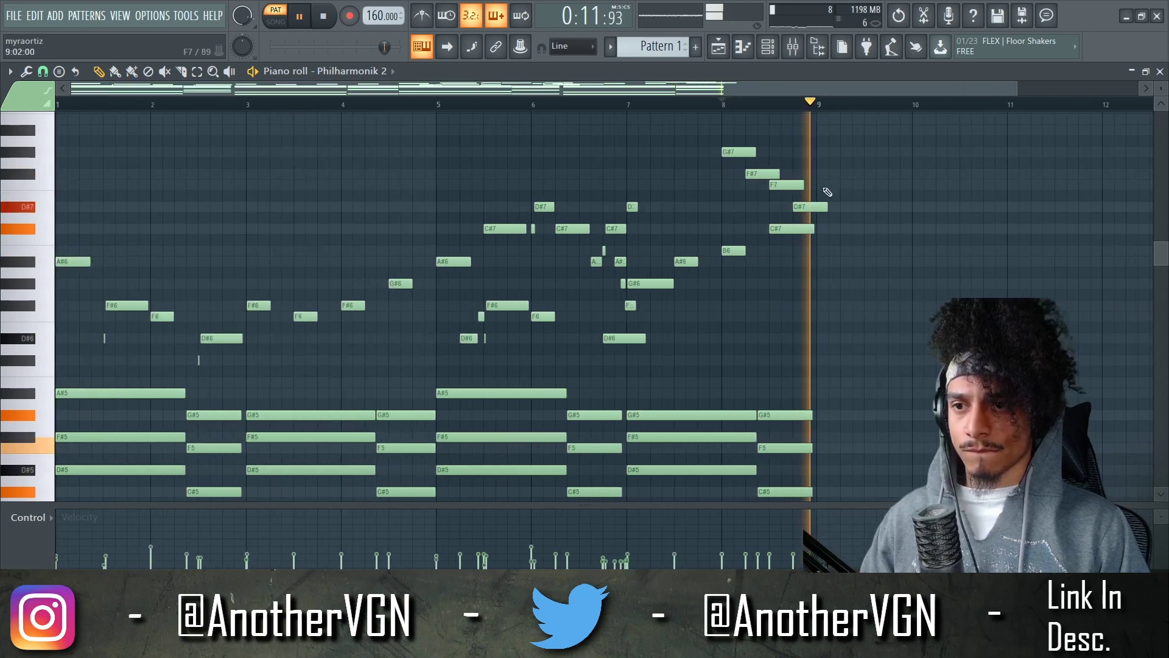
# Select the four descending notes in bar 8, ramp their velocities upward, and audition the run
pyautogui.moveTo(839, 219); pyautogui.dragTo(728, 128)
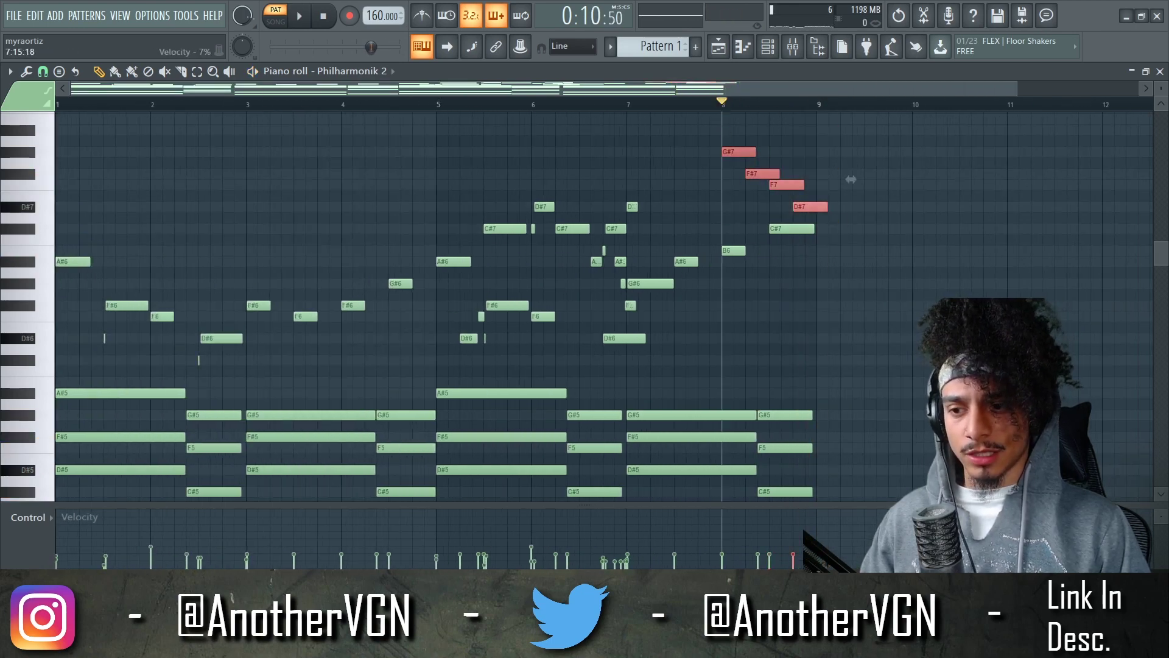
pyautogui.press('space')
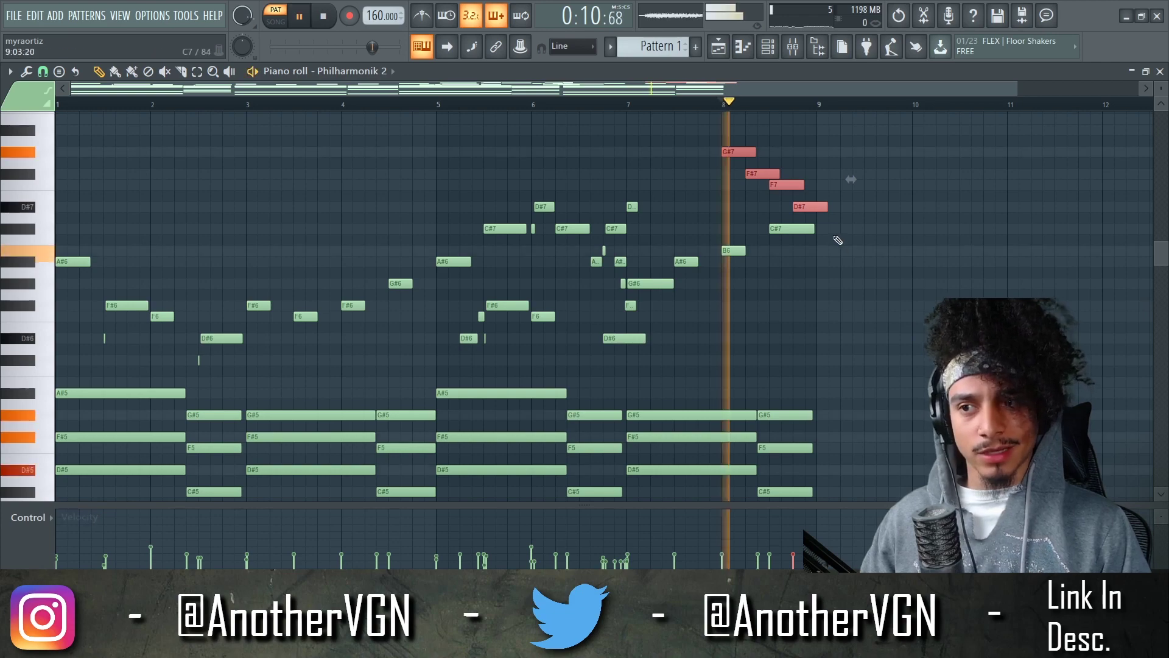
pyautogui.click(800, 240)
# Lower the last note of the descending run at 8:13:00 from D#7 to A#6 while auditioning
pyautogui.scroll(5, 800, 244)
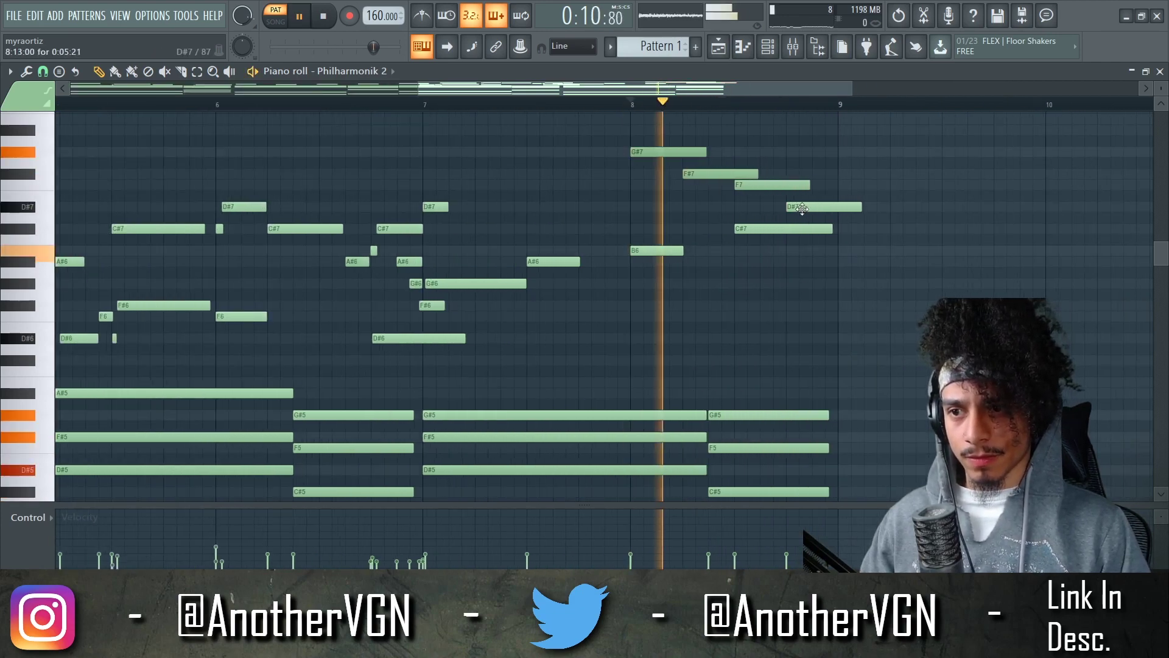
pyautogui.moveTo(801, 244); pyautogui.dragTo(801, 254)
pyautogui.press('space')
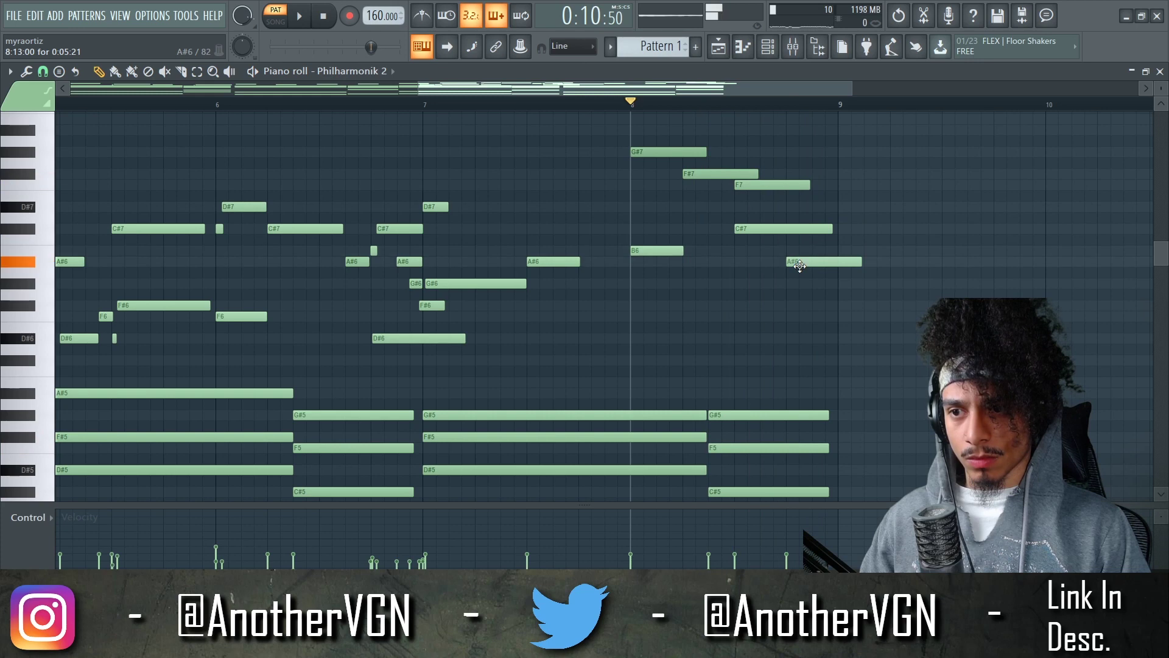
# Replace the descending run in bar 8 with an ascending F6, F#6, G#6, A#6 run starting at 8:01:00
pyautogui.rightClick(770, 185)
pyautogui.rightClick(722, 174)
pyautogui.rightClick(682, 153)
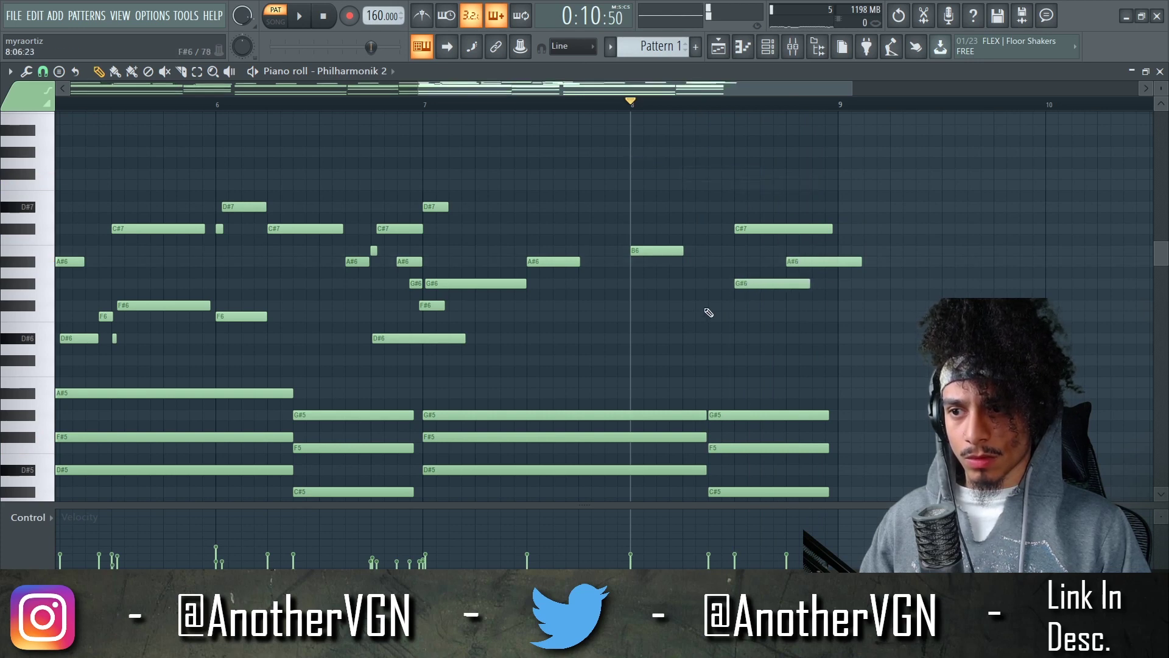
pyautogui.click(636, 318)
pyautogui.press('space')
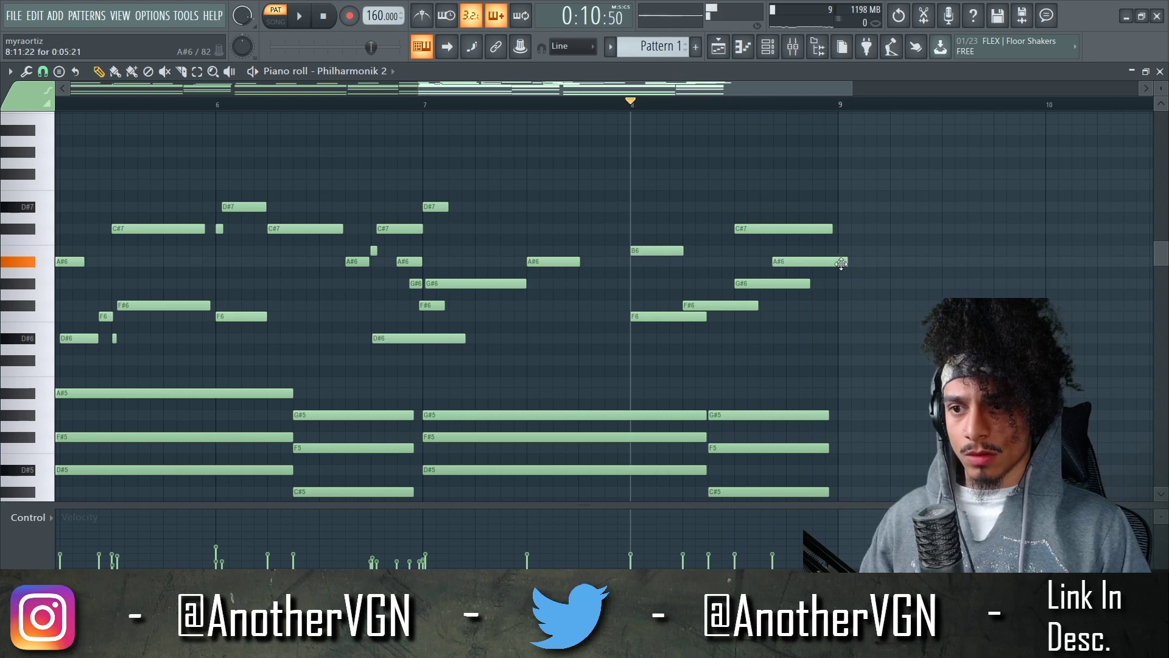
# Select the four ascending notes in bar 8, adjust their velocities, shorten the final A#6, and audition the run
pyautogui.moveTo(843, 243); pyautogui.dragTo(634, 323)
pyautogui.moveTo(816, 268); pyautogui.dragTo(701, 336)
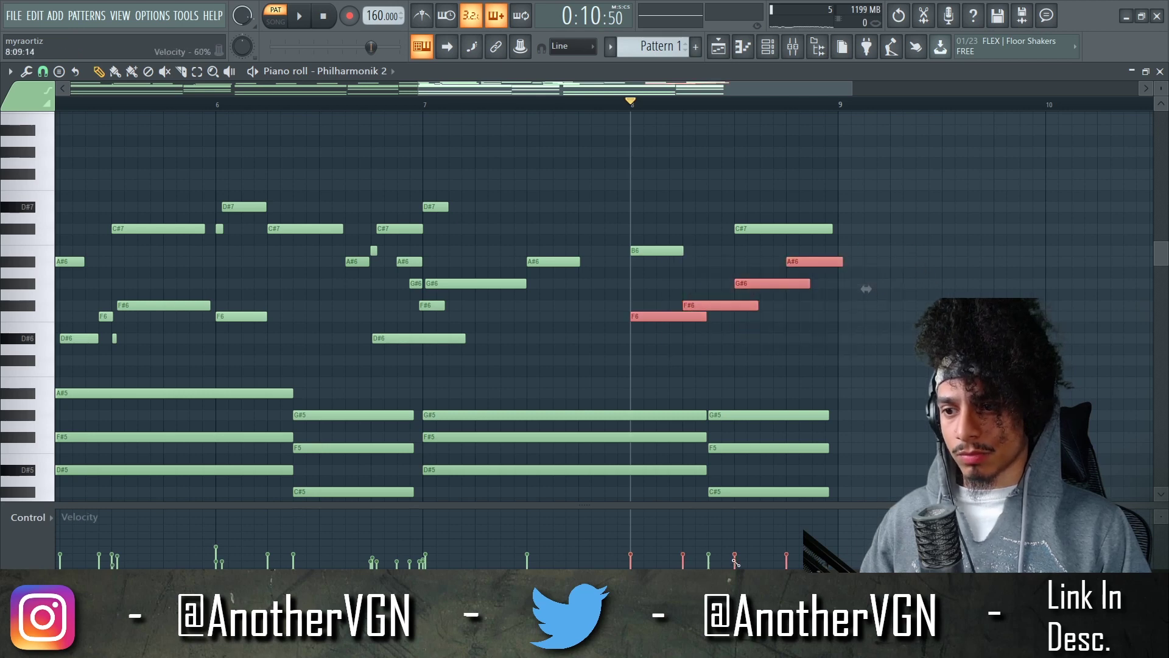
pyautogui.press('space')
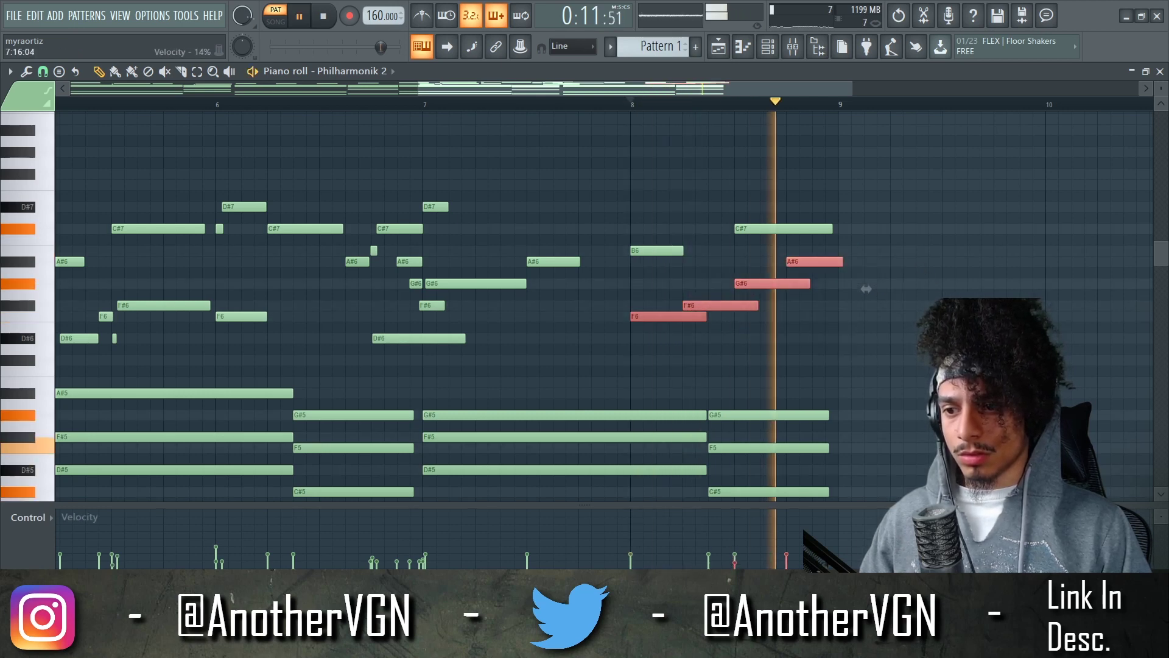
pyautogui.click(814, 340)
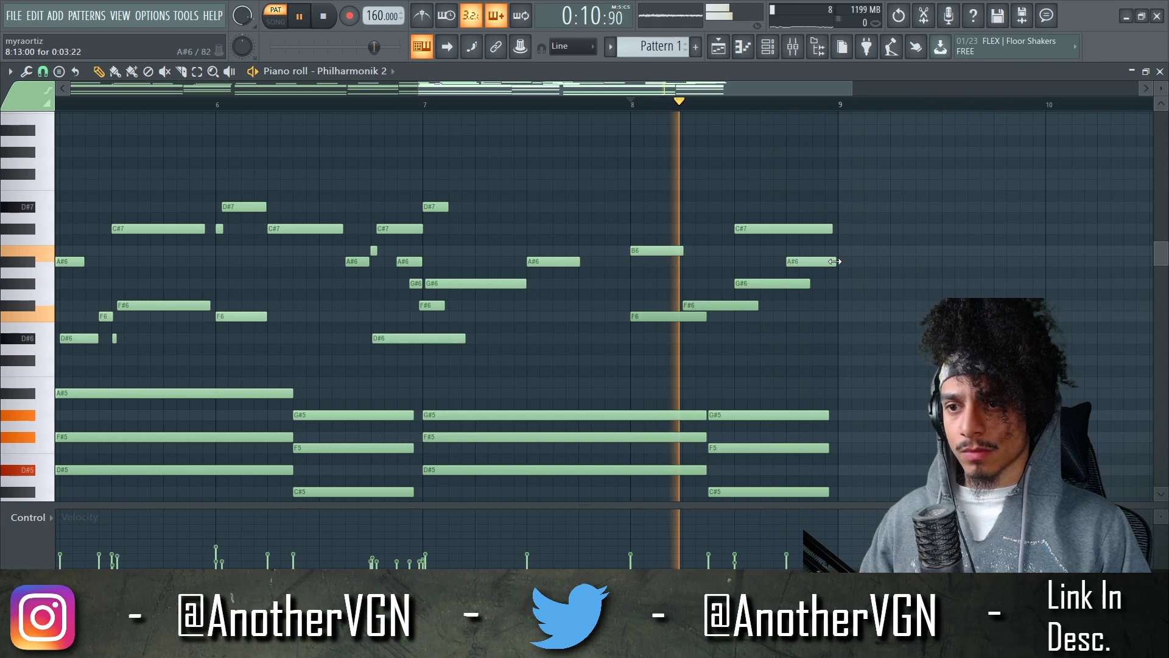
# Audition the melody from bar 5 and move the short F6 note there earlier to 5:07:02
pyautogui.scroll(-5, 854, 258)
pyautogui.click(419, 101)
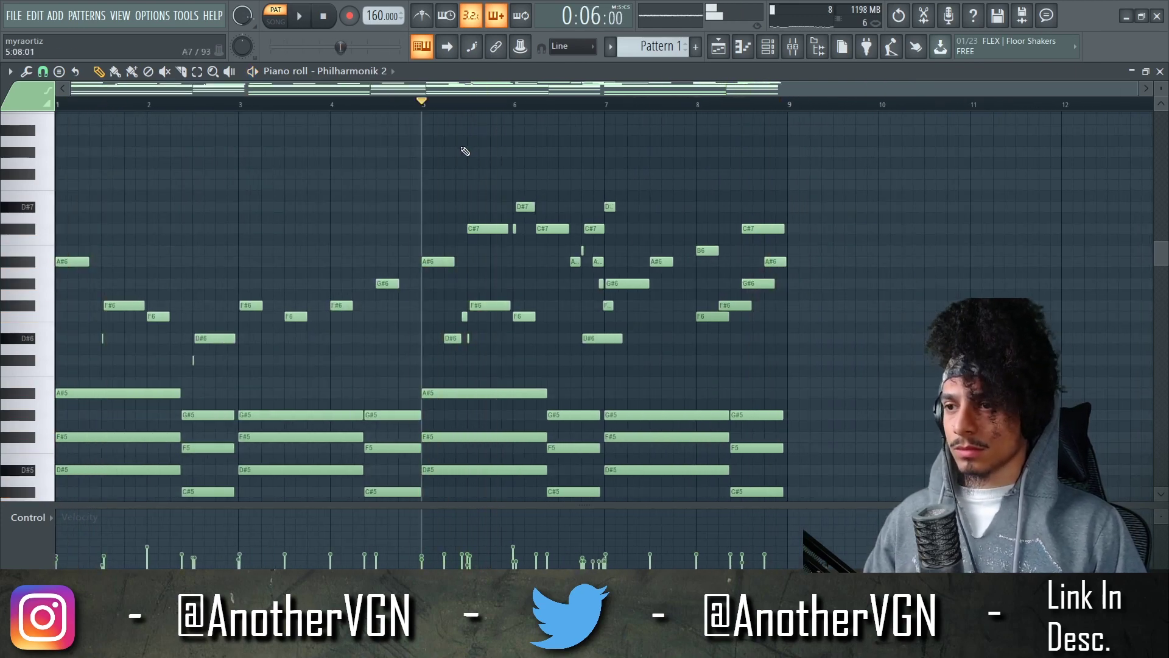
pyautogui.scroll(6, 469, 144)
pyautogui.press('space')
pyautogui.moveTo(561, 316); pyautogui.dragTo(531, 318)
pyautogui.press('space')
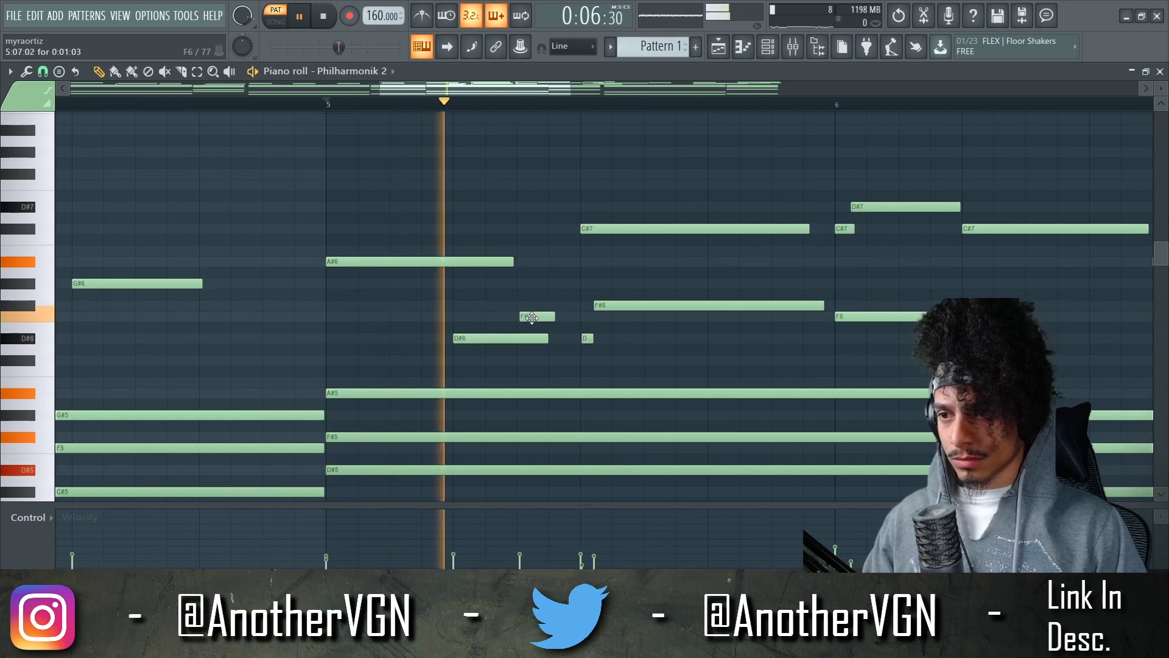
pyautogui.press('space')
pyautogui.press('space')
pyautogui.press('space')
pyautogui.press('space')
# Try the short F6 note in bar 5 at 5:12:22 and audition it
pyautogui.moveTo(531, 317); pyautogui.dragTo(712, 323)
pyautogui.press('space')
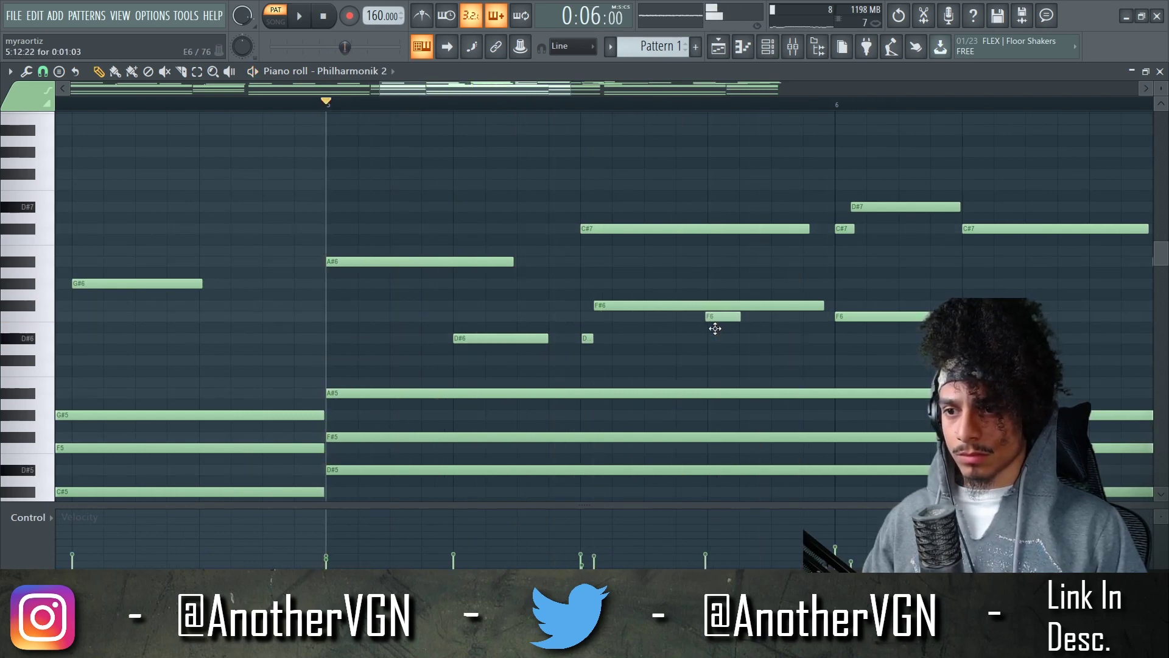
pyautogui.press('space')
pyautogui.press('space')
# Move the D#6 and short F6 notes together toward the end of bar 5, with the D#6 starting at about 5:13:00, and audition
pyautogui.moveTo(550, 297); pyautogui.dragTo(747, 339)
pyautogui.press('space')
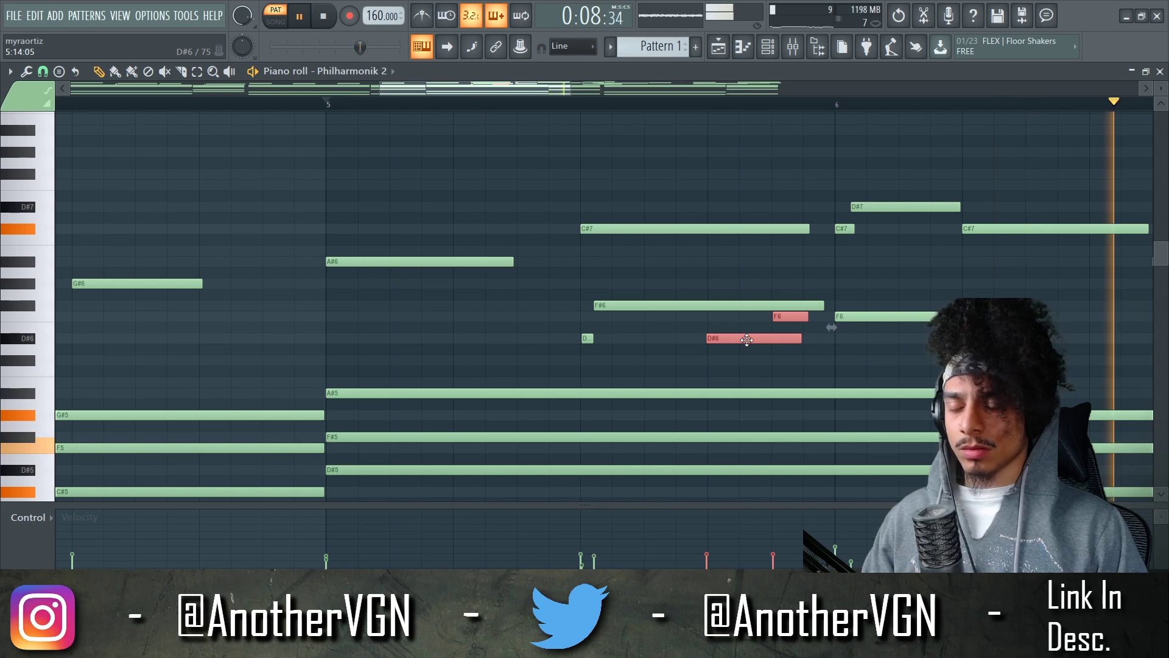
pyautogui.press('space')
pyautogui.scroll(-3, 585, 195)
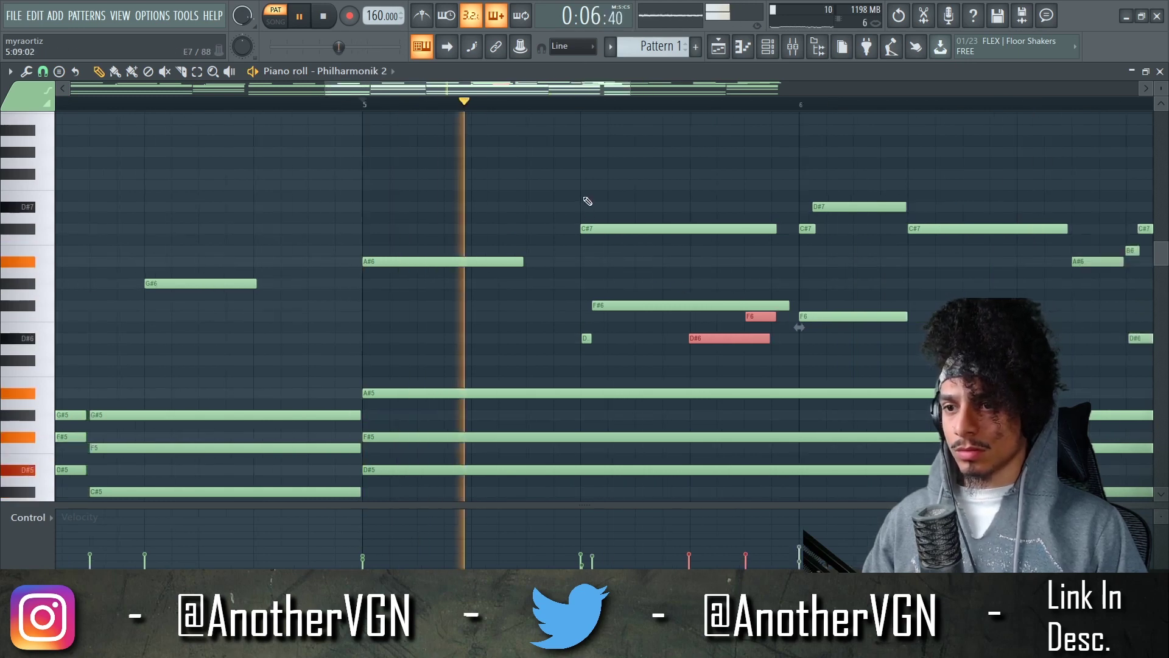
pyautogui.keyDown('ctrl'); pyautogui.click(611, 187); pyautogui.keyUp('ctrl')
pyautogui.press('space')
pyautogui.press('space')
pyautogui.press('space')
pyautogui.press('space')
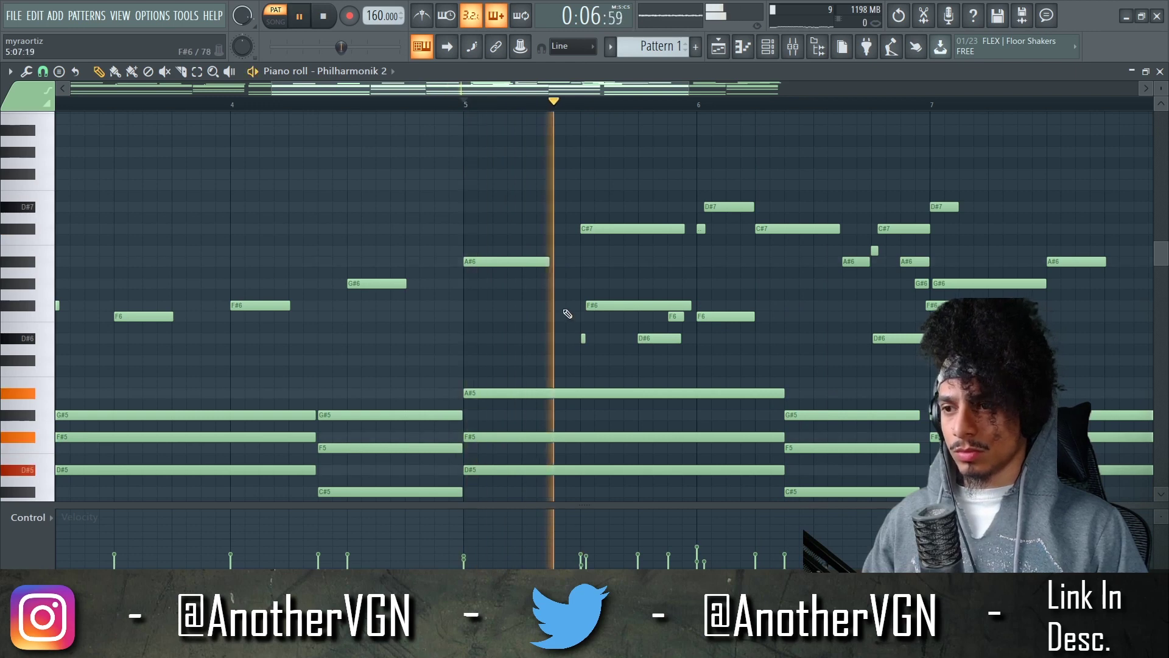
# Lower the C#7 note at 6:05:00 to F#6 while auditioning from bar 5
pyautogui.press('space')
pyautogui.press('space')
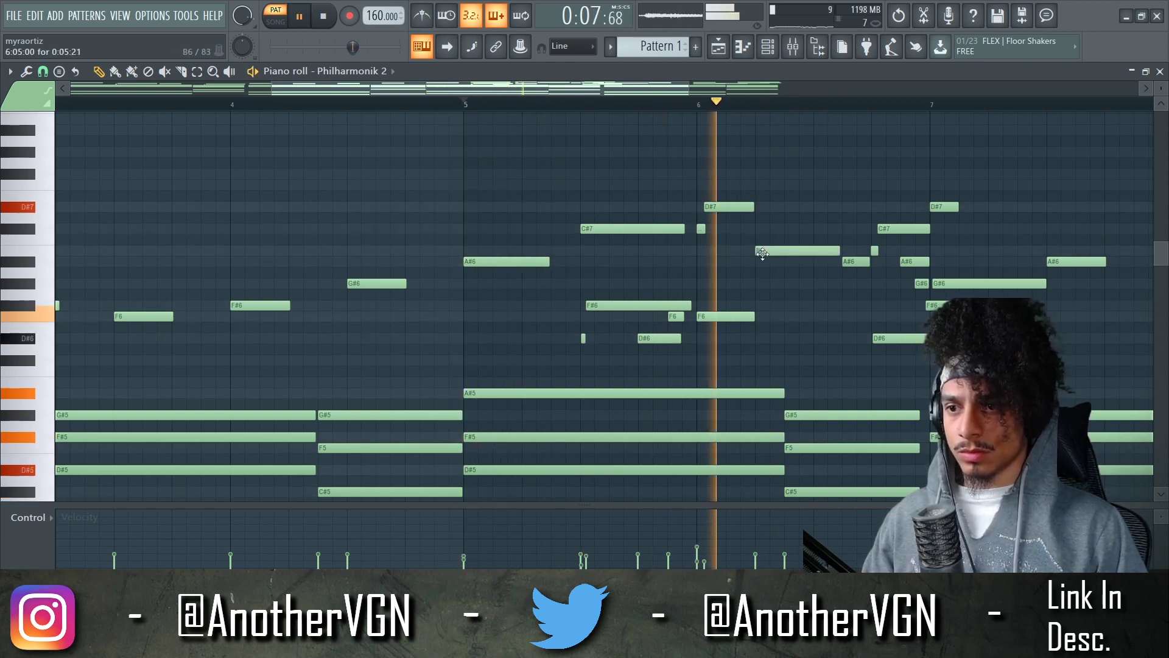
pyautogui.press('space')
pyautogui.moveTo(763, 228); pyautogui.dragTo(763, 309)
pyautogui.press('space')
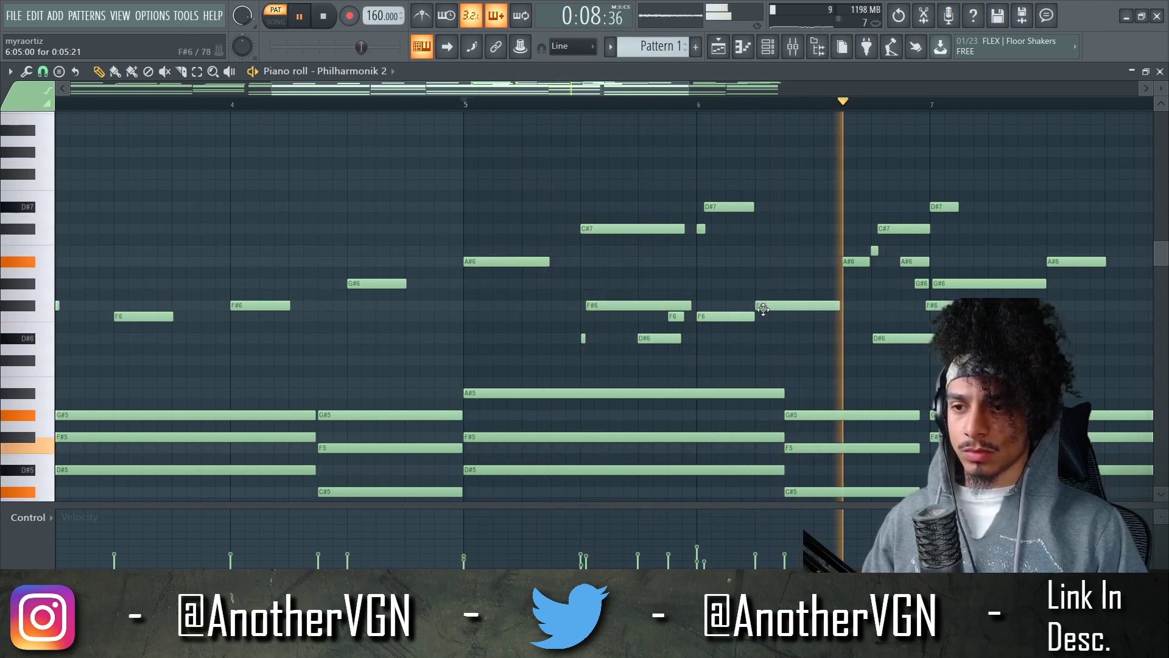
# Remove the F#6 note at 6:05:00, audition bar 6 without it, and restore the note
pyautogui.rightClick(763, 309)
pyautogui.scroll(2, 751, 315)
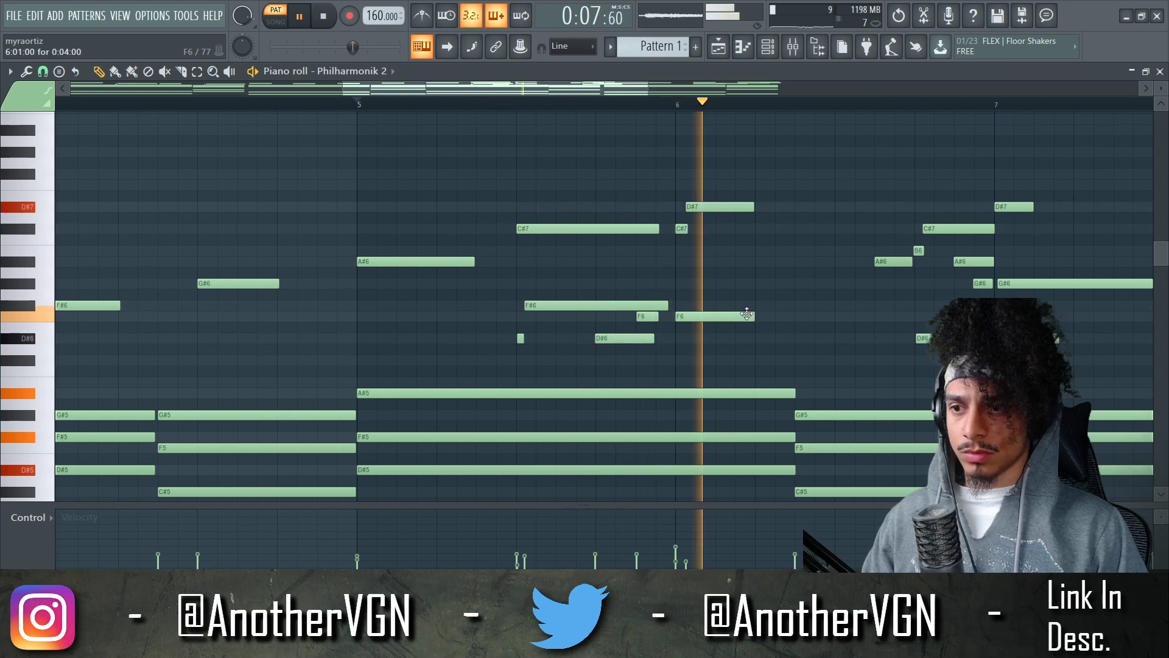
pyautogui.press('space')
pyautogui.press('space')
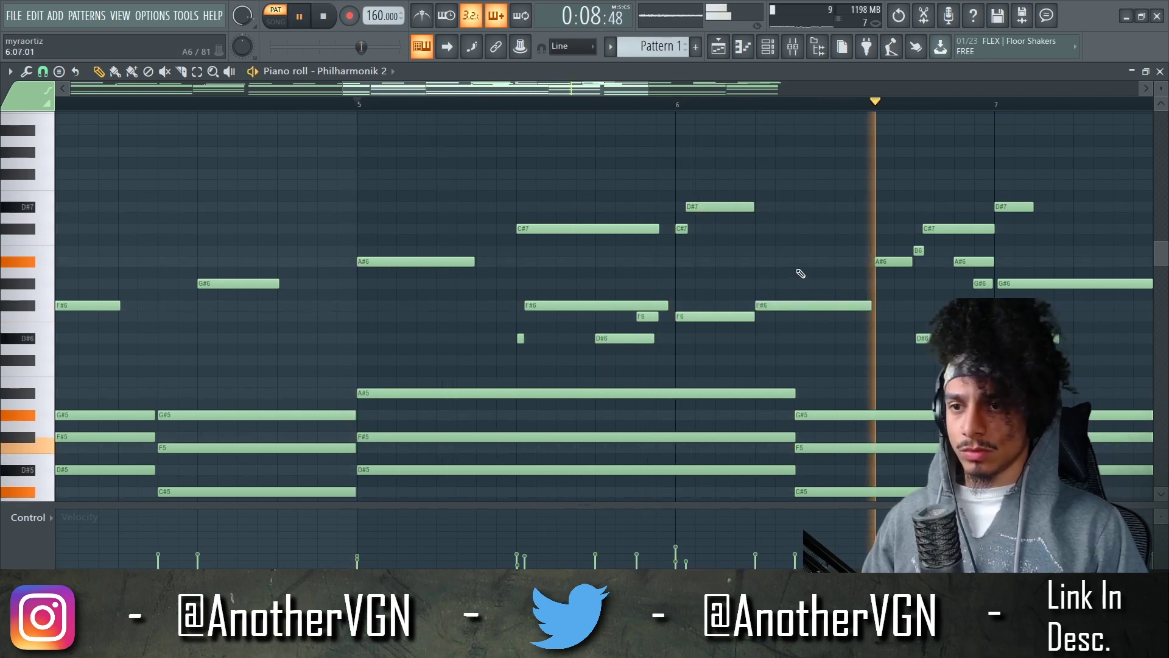
pyautogui.scroll(-4, 801, 274)
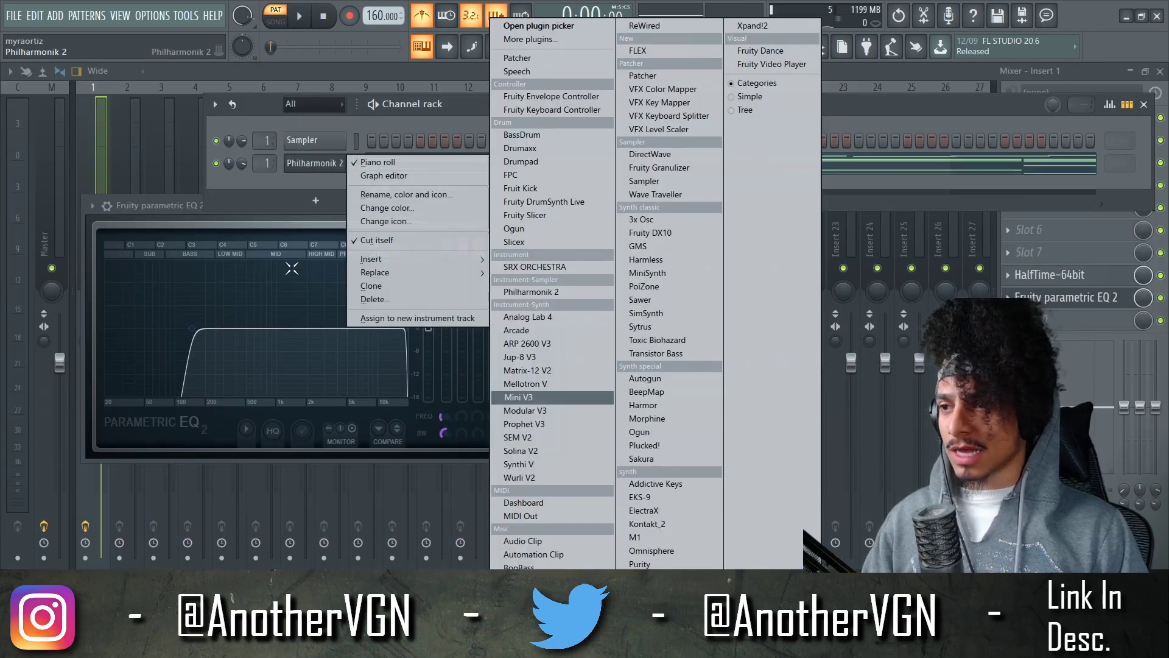
# Clone the Philharmonik 2 channel and replace the copy's instrument with SEM V2
pyautogui.click(320, 185)
pyautogui.rightClick(318, 175)
pyautogui.click(393, 287)
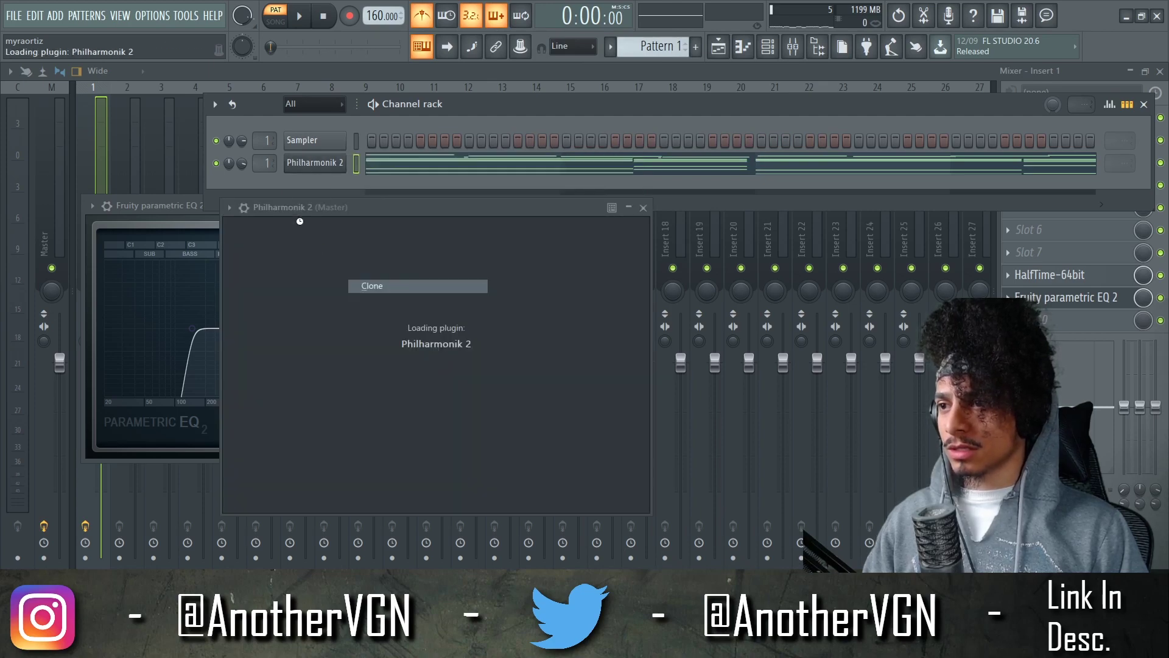
pyautogui.rightClick(324, 187)
pyautogui.moveTo(397, 297)
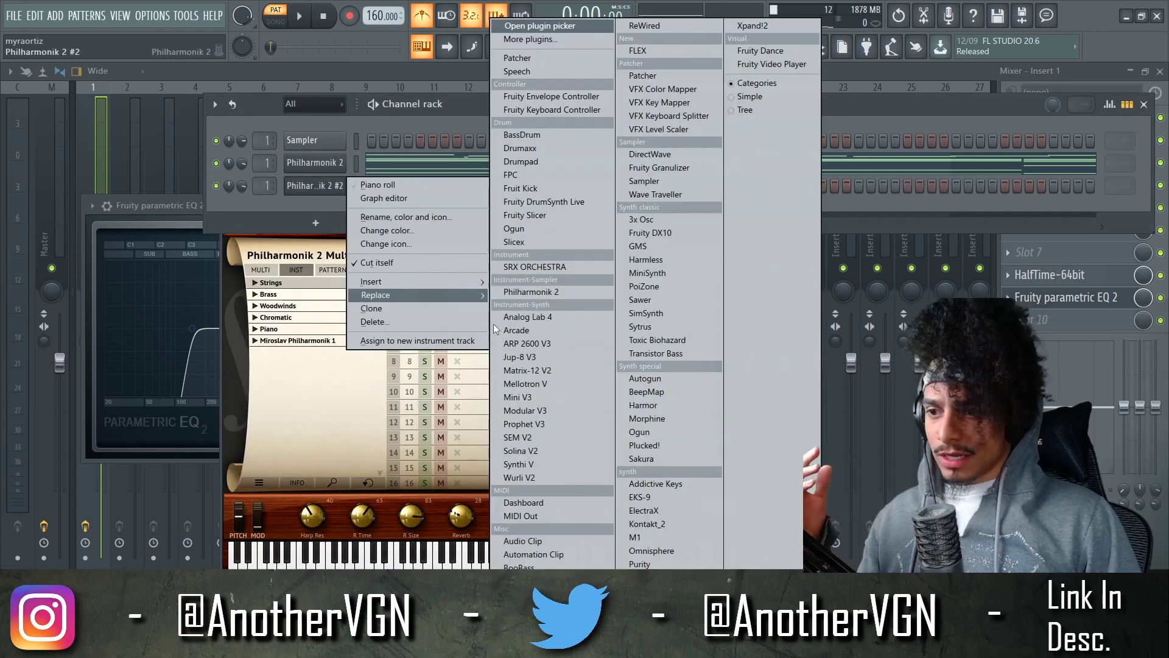
pyautogui.click(532, 440)
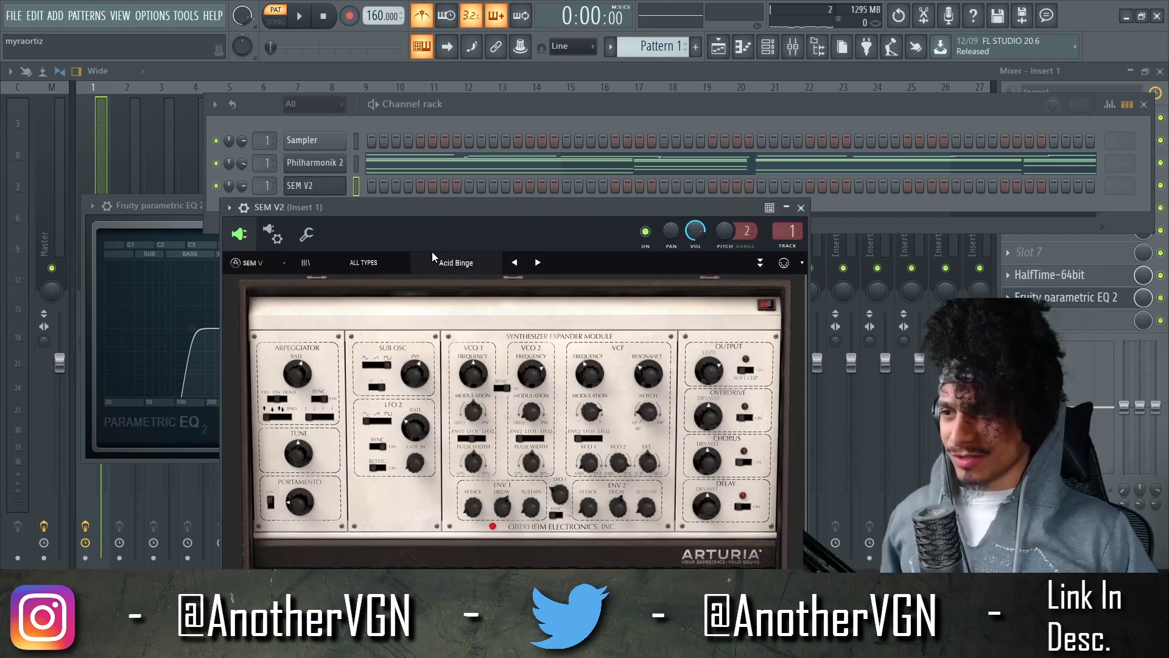
pyautogui.moveTo(430, 215); pyautogui.dragTo(571, 190)
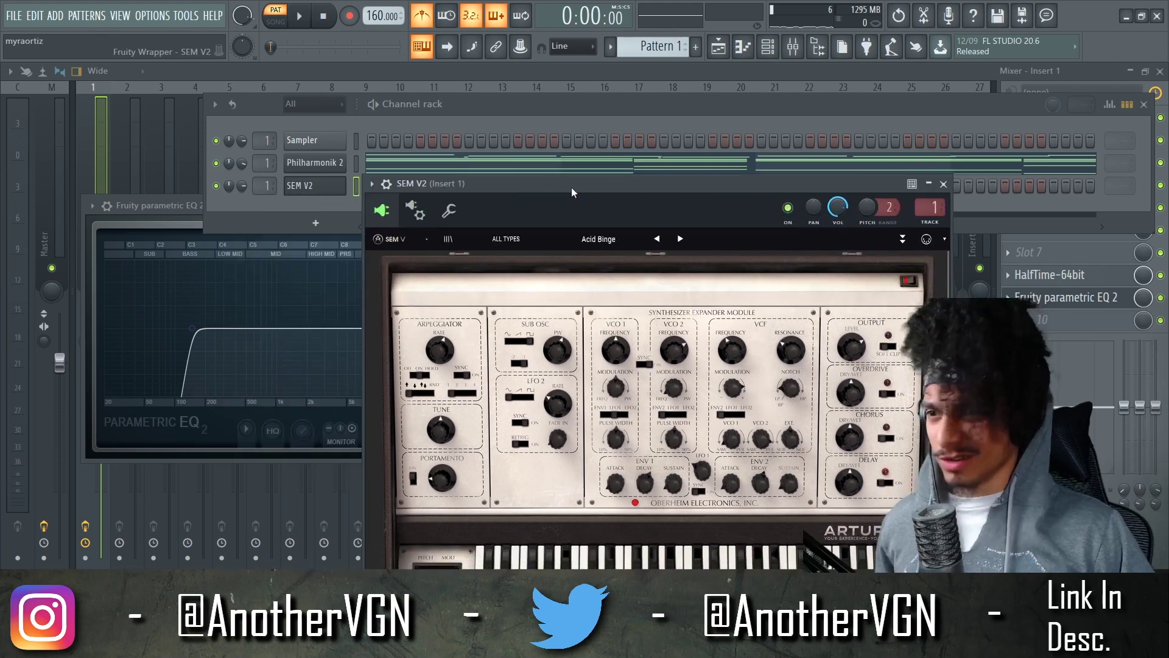
# Load the Sweet Snc preset from the Keys category in SEM V2
pyautogui.click(616, 248)
pyautogui.click(492, 238)
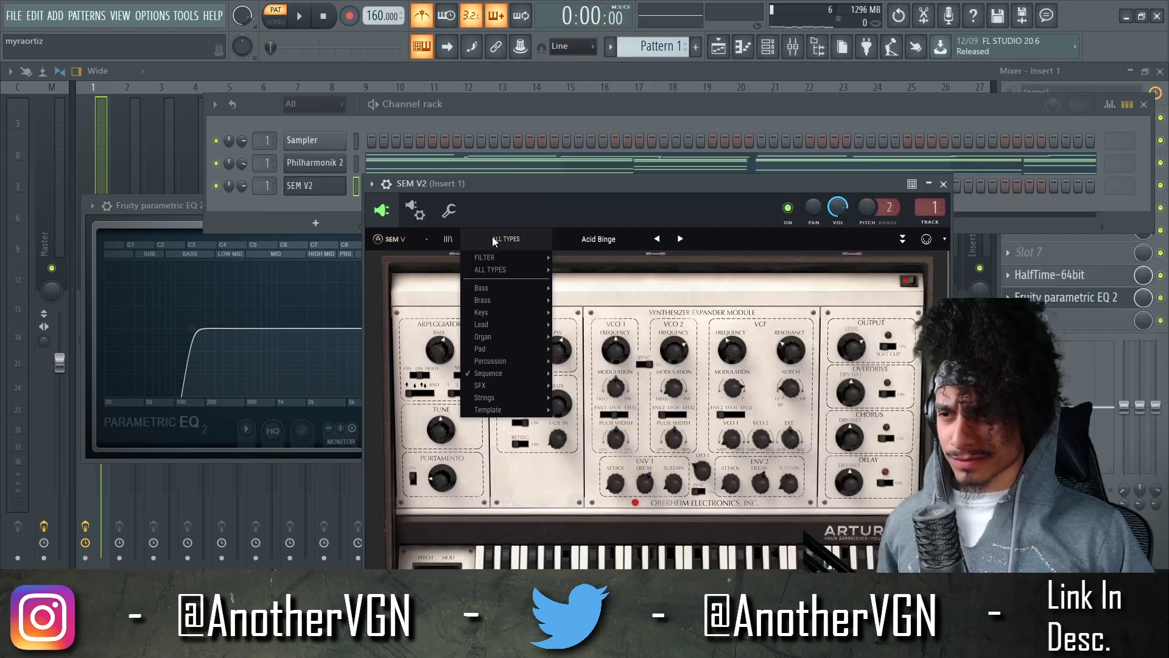
pyautogui.moveTo(494, 310)
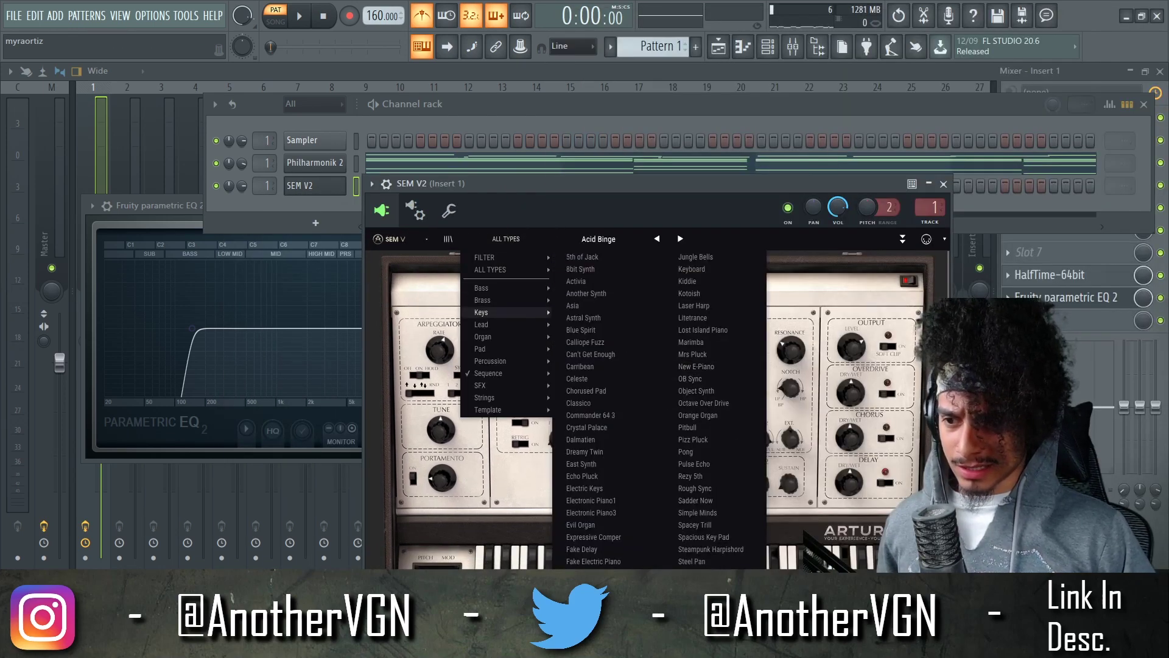
pyautogui.click(693, 586)
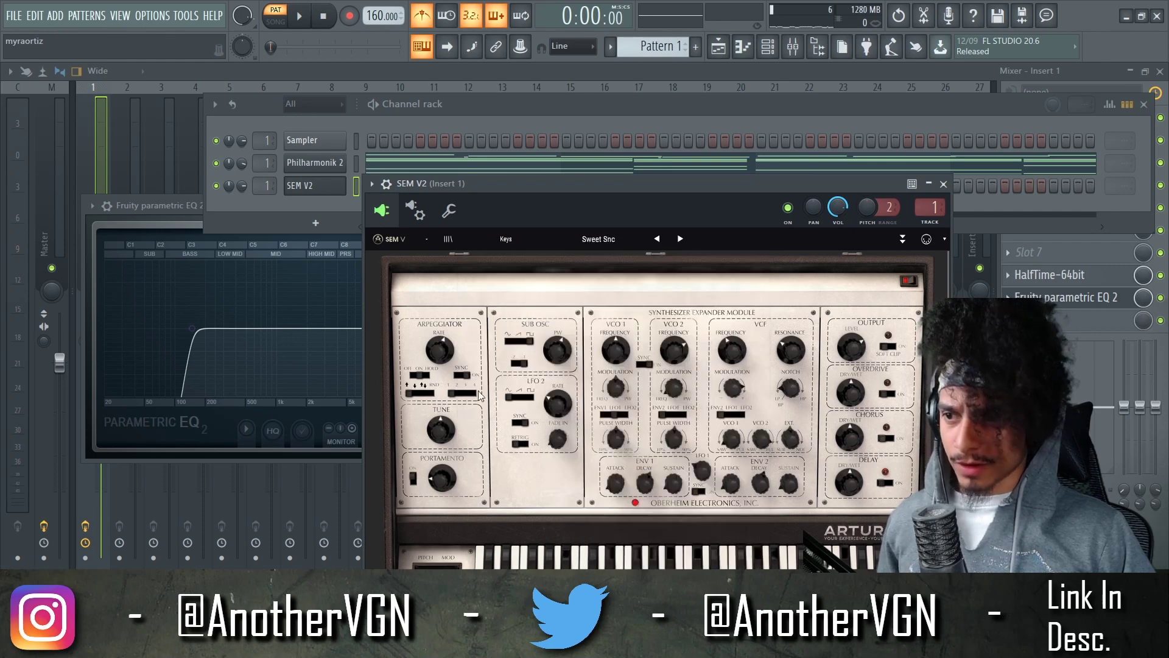
# Copy the Philharmonik 2 notes into the SEM V2 channel and mute Philharmonik 2
pyautogui.rightClick(316, 166)
pyautogui.click(513, 175)
pyautogui.rightClick(331, 190)
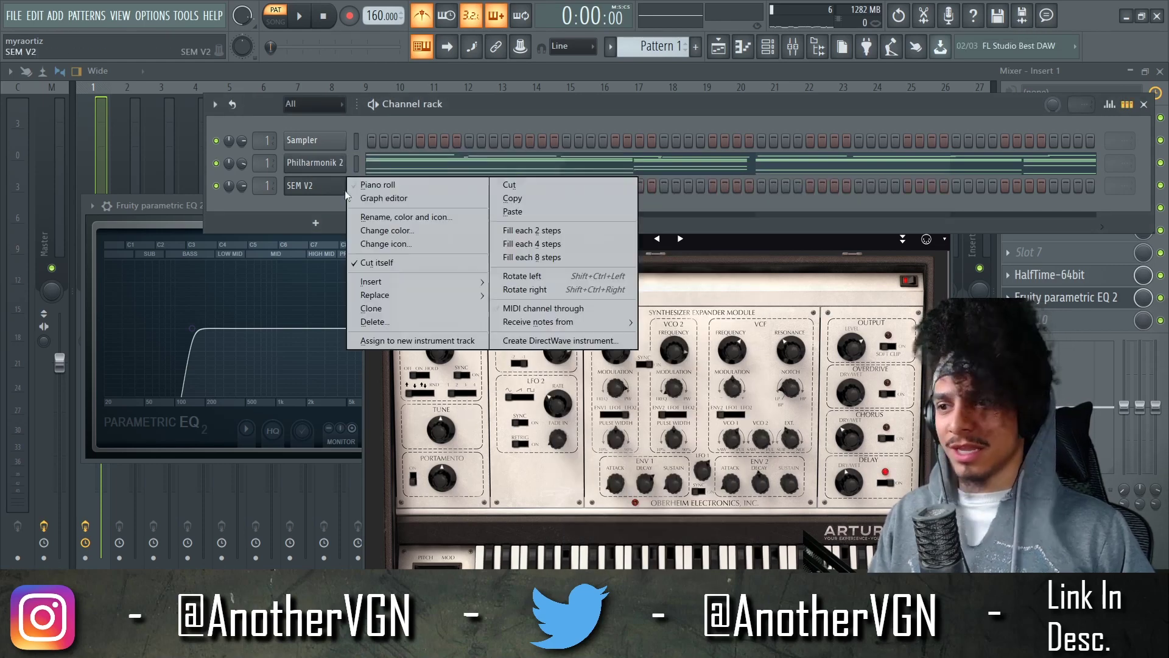
pyautogui.click(528, 211)
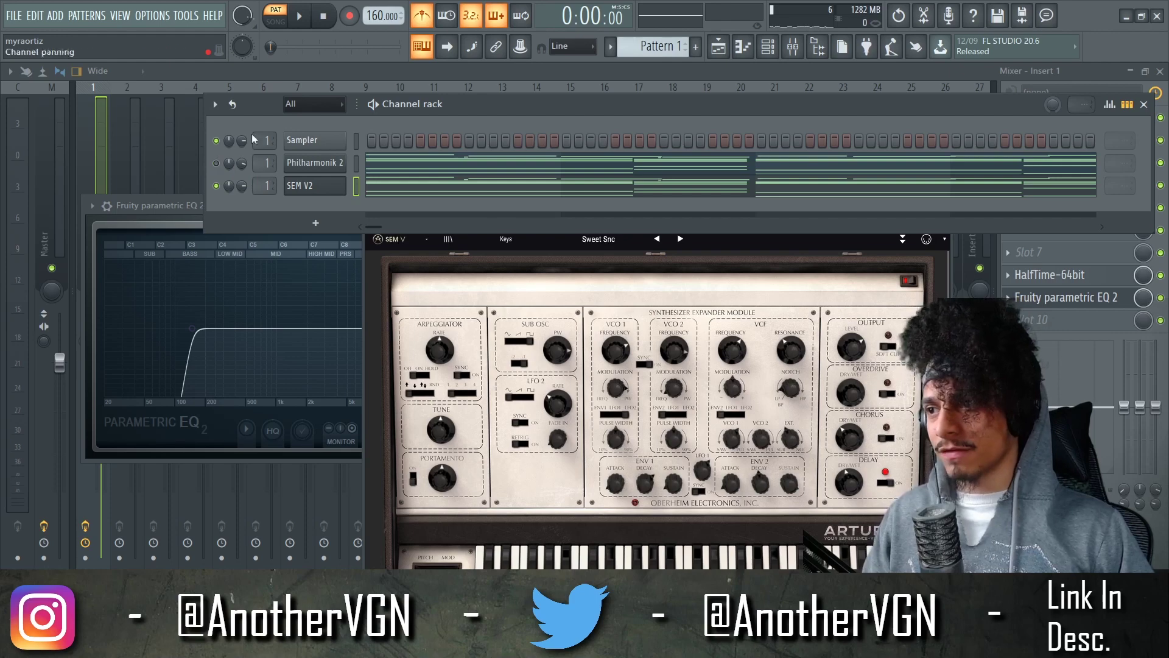
# Play the pattern while stepping back through SEM V2's Keys presets, including Spacey Trill, Simple Minds and Lost Island Piano
pyautogui.press('space')
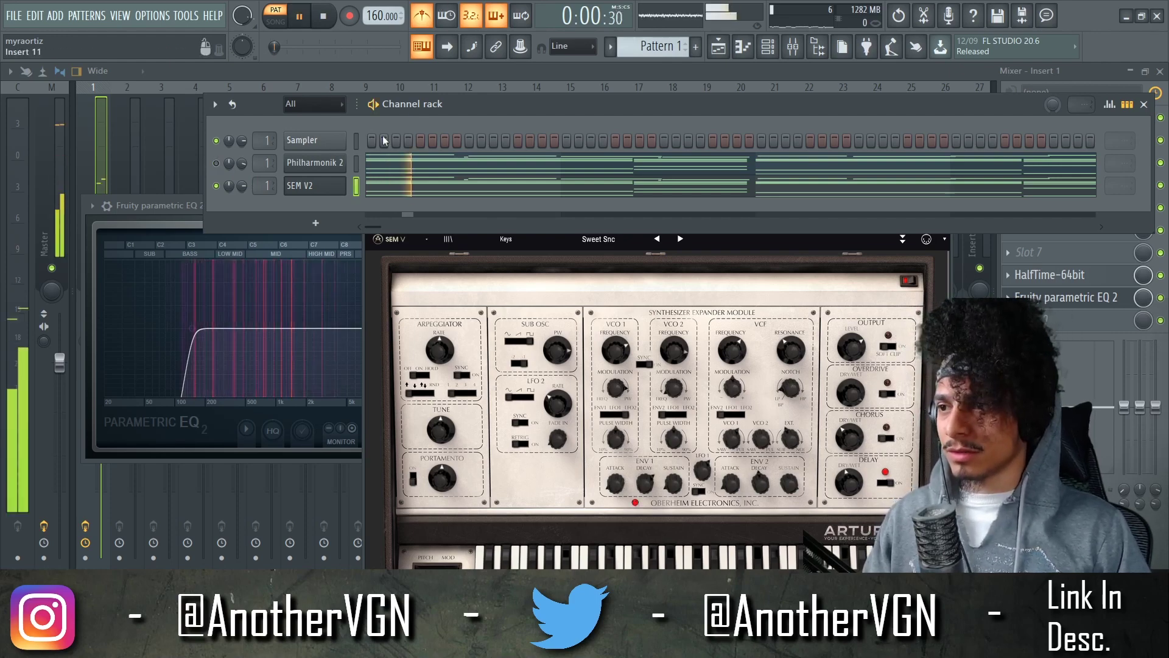
pyautogui.click(661, 240)
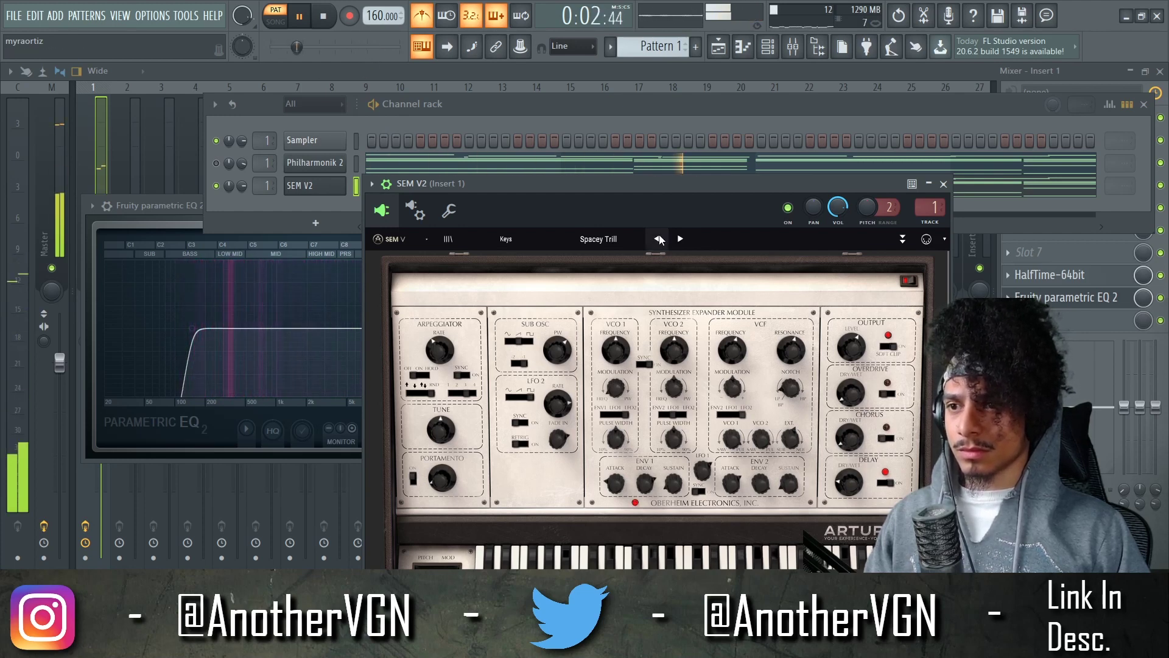
pyautogui.click(660, 239)
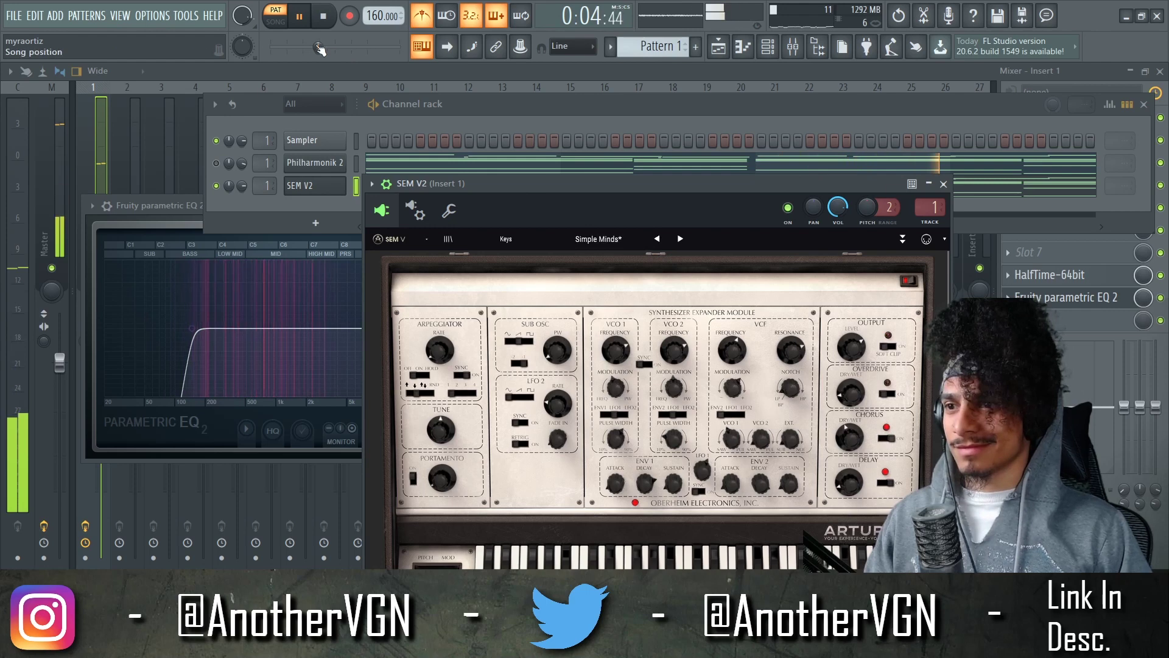
pyautogui.moveTo(318, 47); pyautogui.dragTo(271, 48)
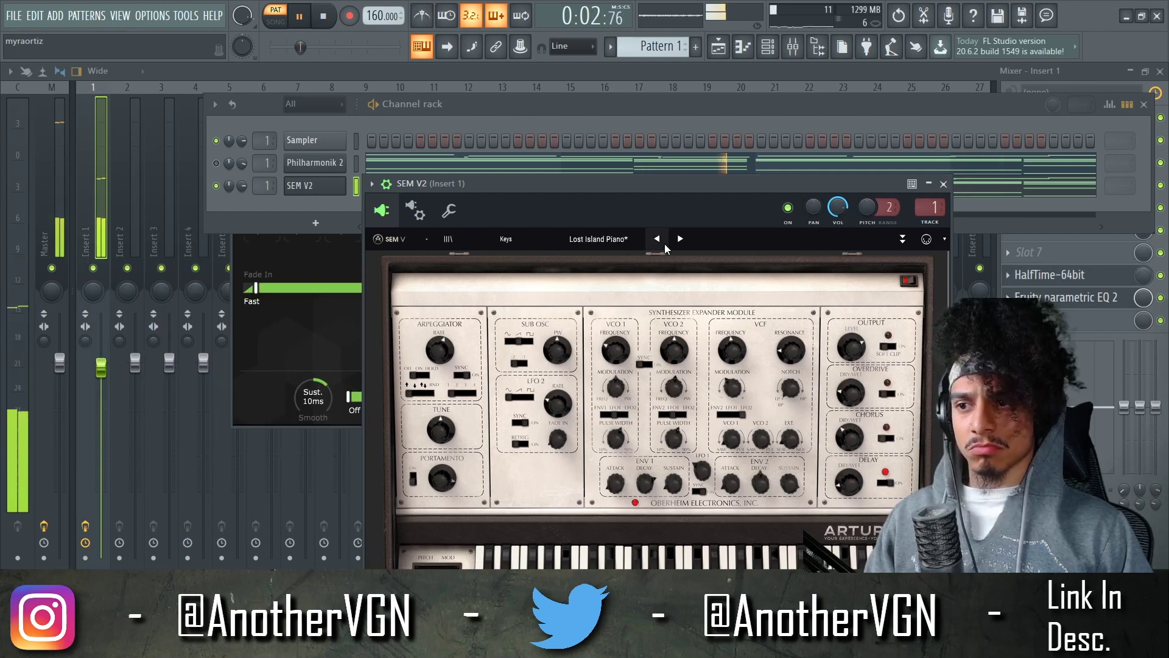
pyautogui.click(663, 243)
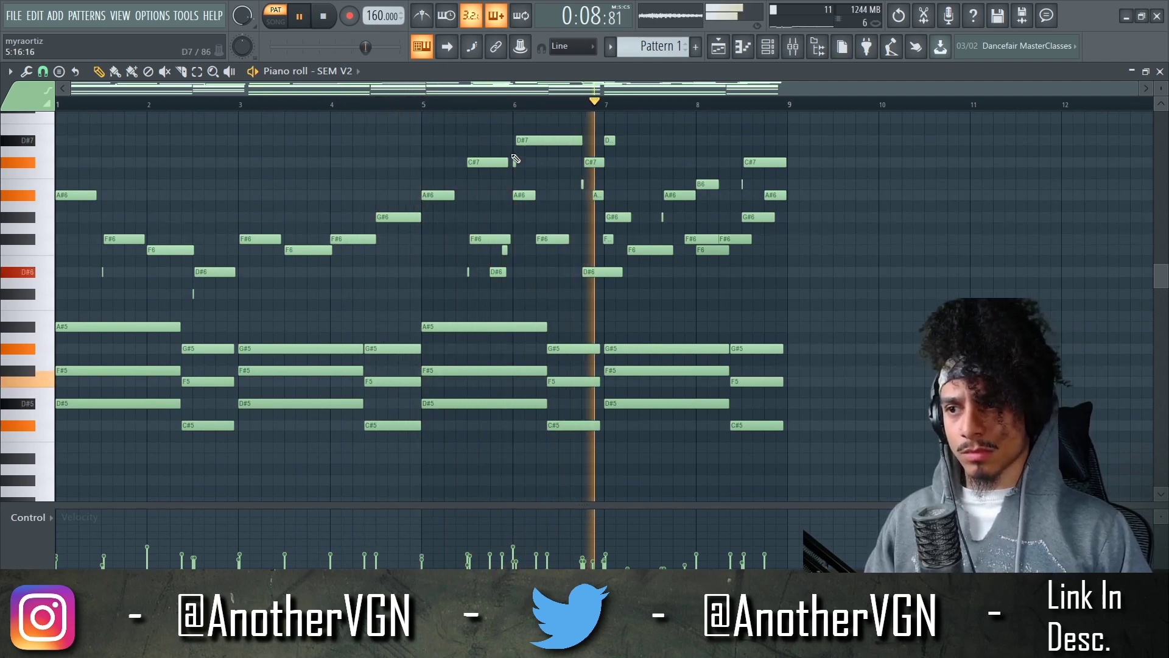
# Raise the SEM V2 channel's volume slightly while playing the pattern, and clone the channel
pyautogui.press('space')
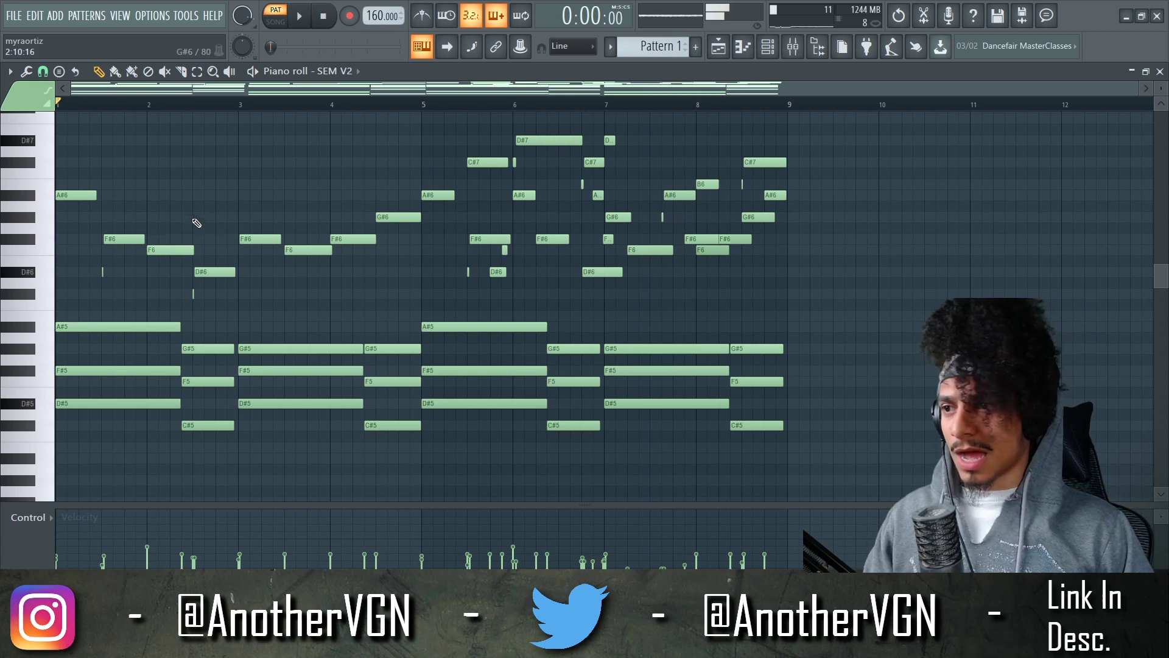
pyautogui.click(766, 49)
pyautogui.press('space')
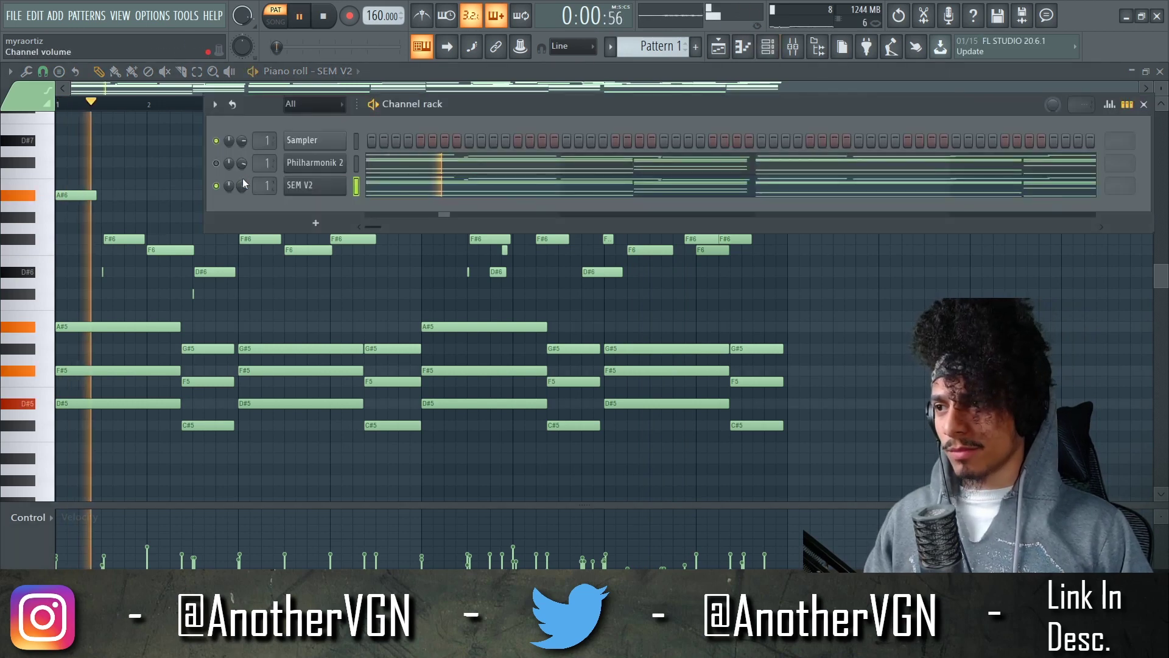
pyautogui.moveTo(242, 186); pyautogui.dragTo(243, 178)
pyautogui.press('space')
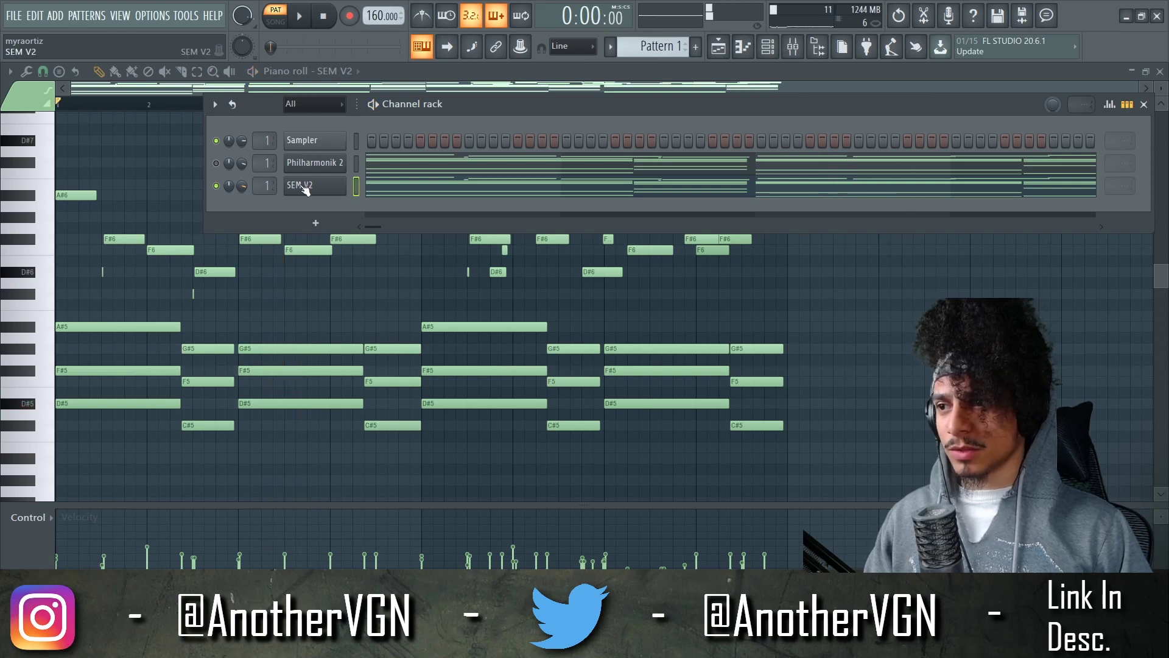
pyautogui.rightClick(308, 186)
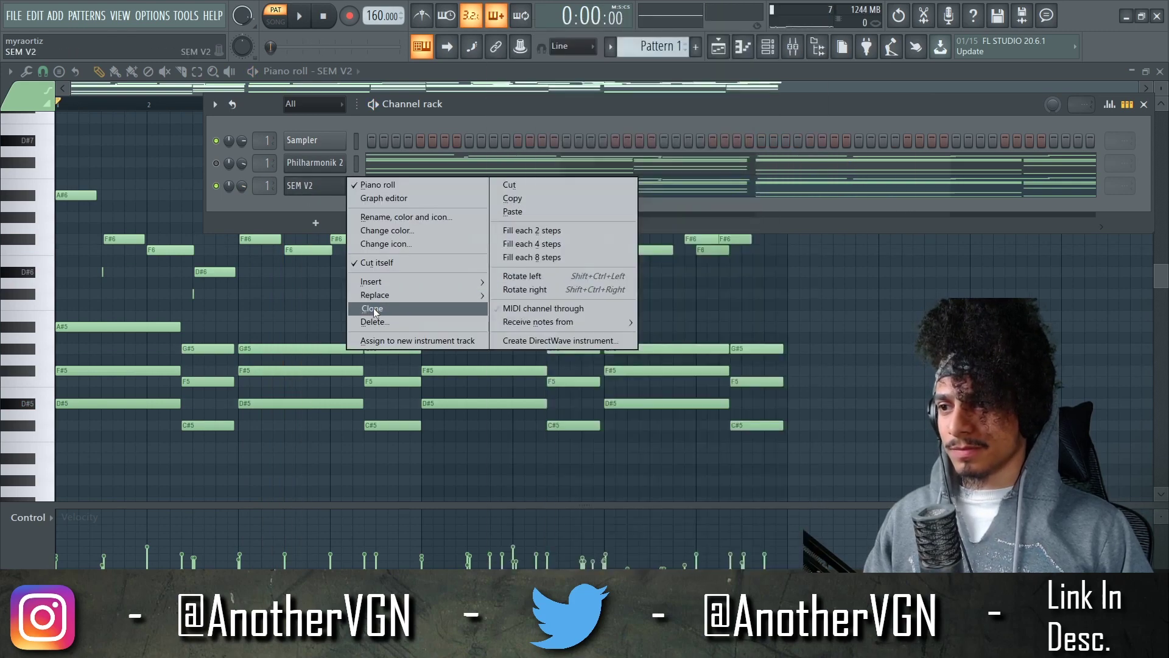
pyautogui.click(374, 308)
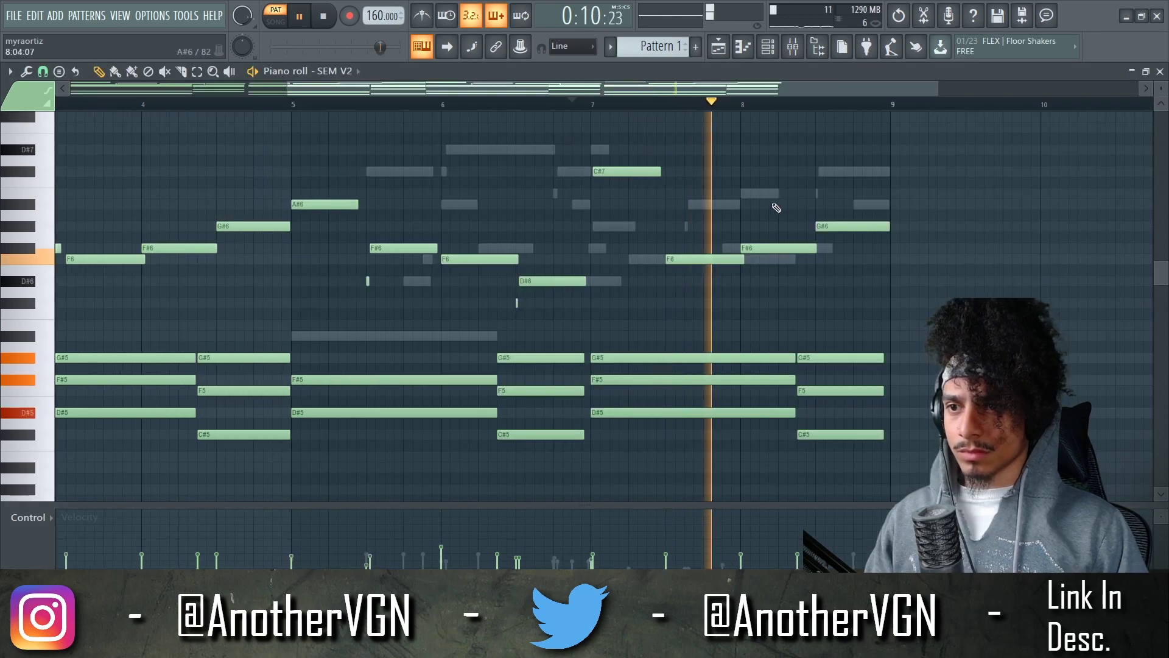
# Replace the SEM V2 melody note at the start of bar 8 with D#7 and play through the pattern
pyautogui.press('space')
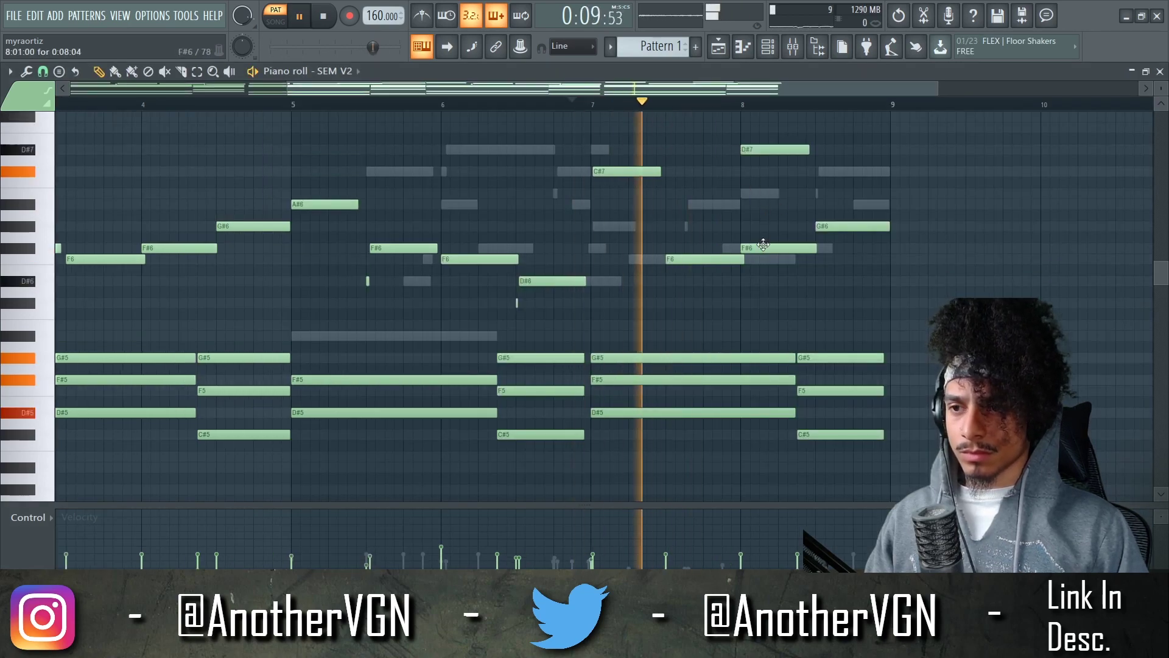
pyautogui.scroll(-3, 744, 215)
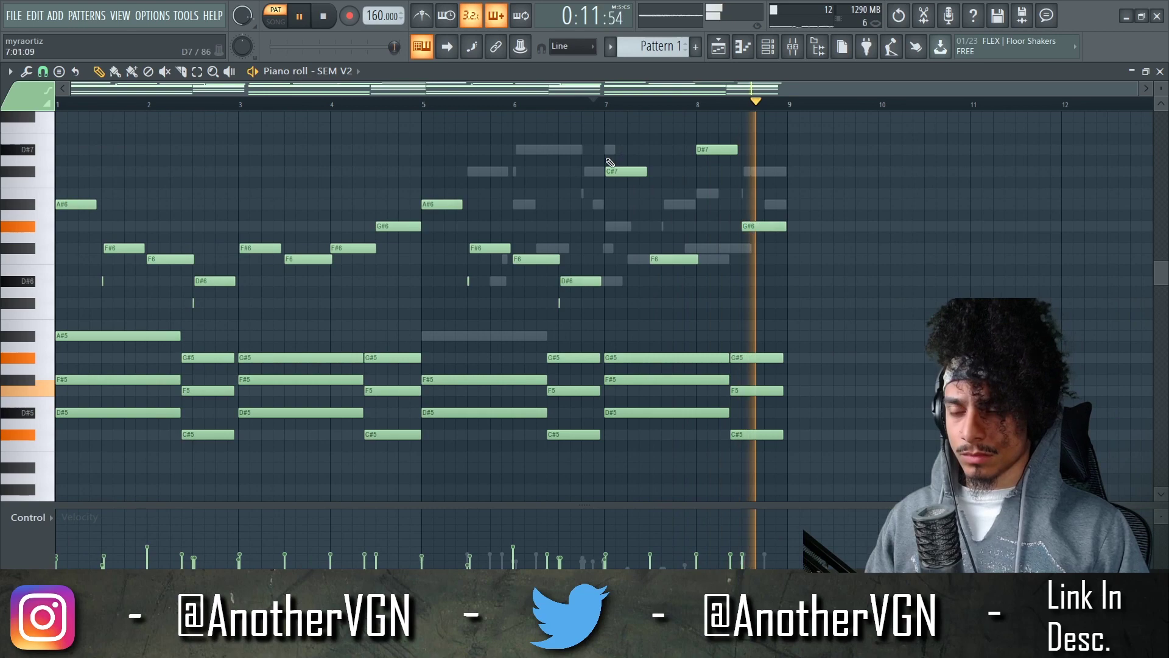
pyautogui.press('F6')
pyautogui.press('space')
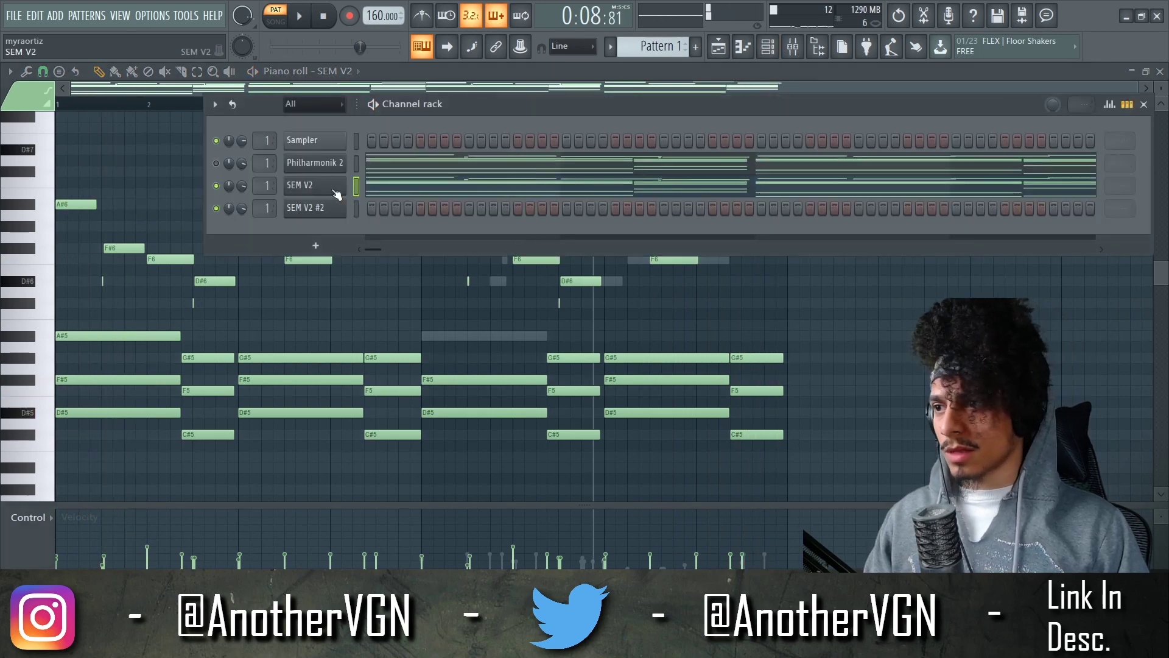
# Clone the SEM V2 channel with its notes onto mixer track 2 and load the Touch Me preset from the Pad category
pyautogui.rightClick(341, 185)
pyautogui.click(387, 310)
pyautogui.click(585, 223)
pyautogui.click(531, 224)
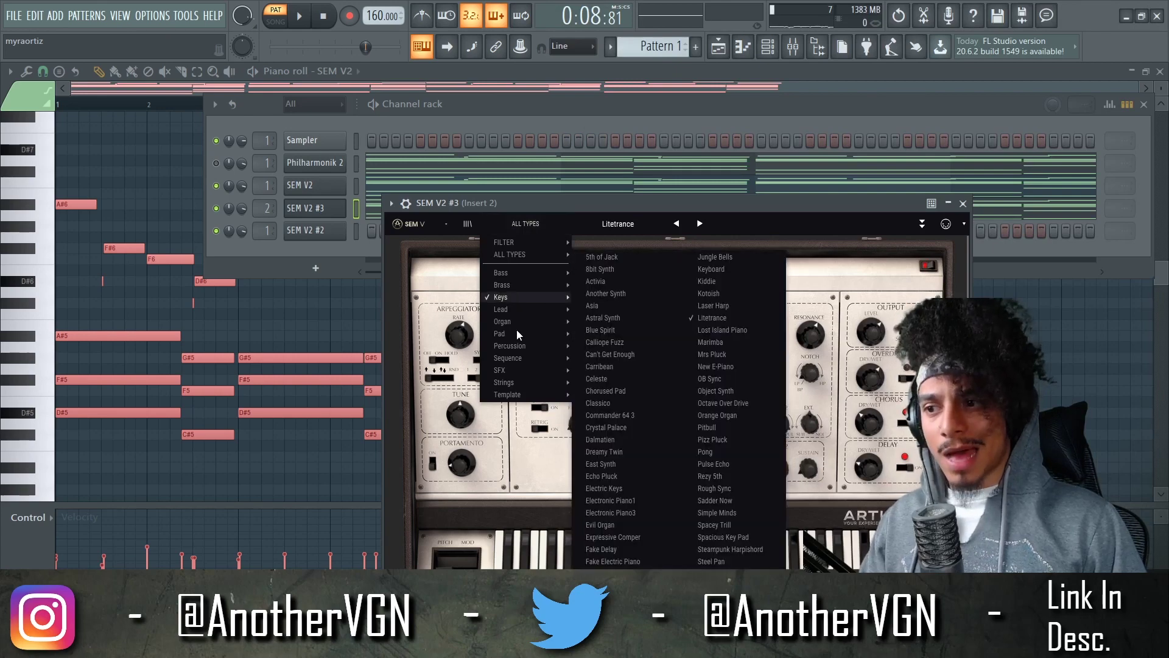
pyautogui.moveTo(517, 330)
pyautogui.press('space')
pyautogui.click(649, 337)
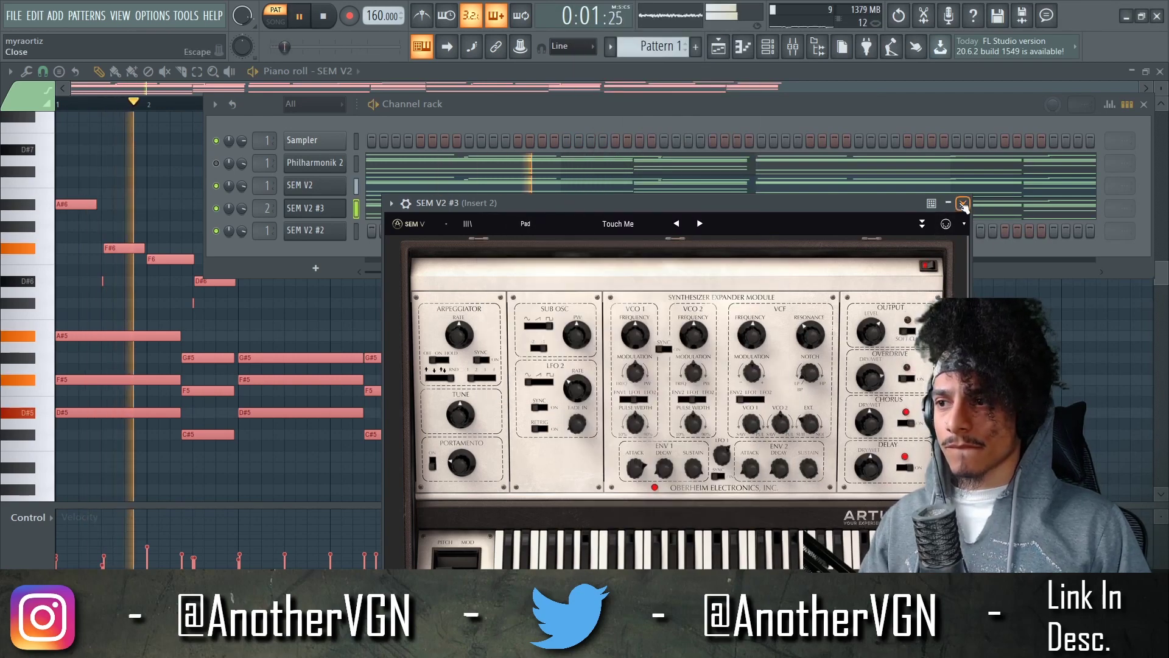
pyautogui.click(962, 203)
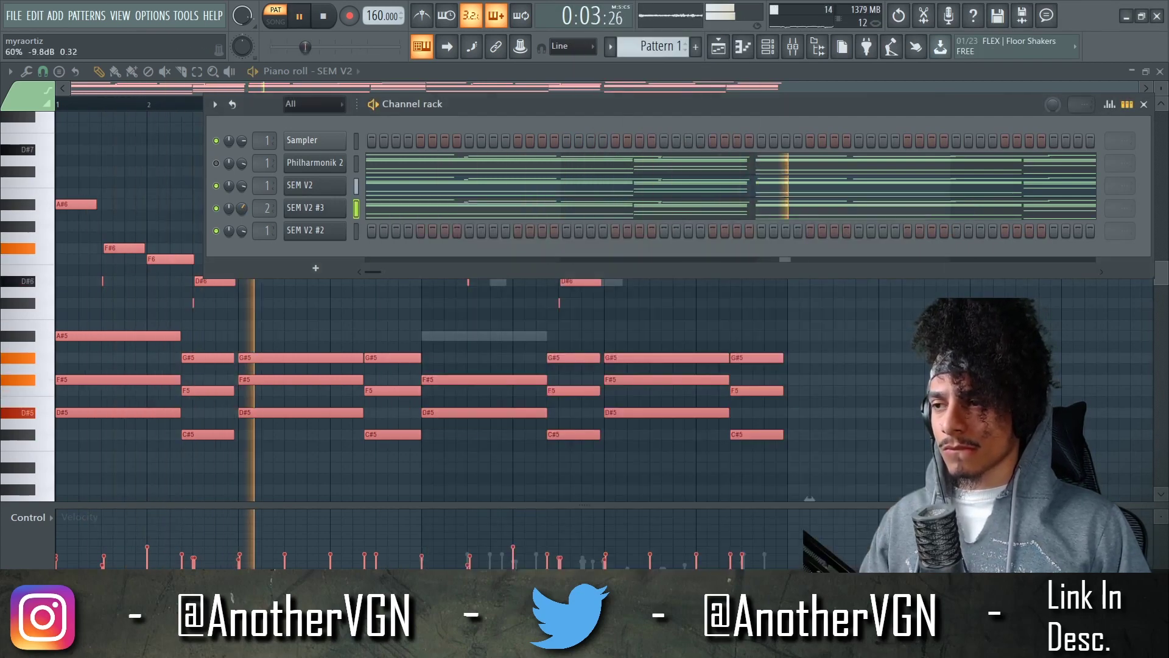
# Switch the SEM V2 #3 clone to the Tide Pad2 preset while the pattern plays
pyautogui.click(300, 208)
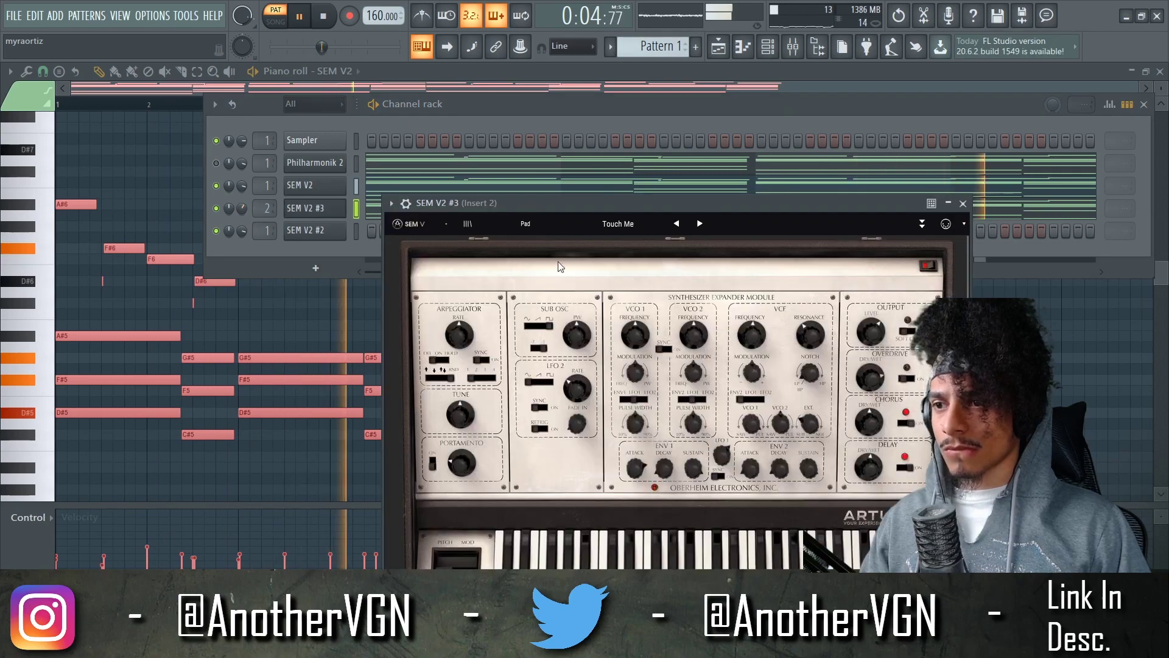
pyautogui.click(676, 223)
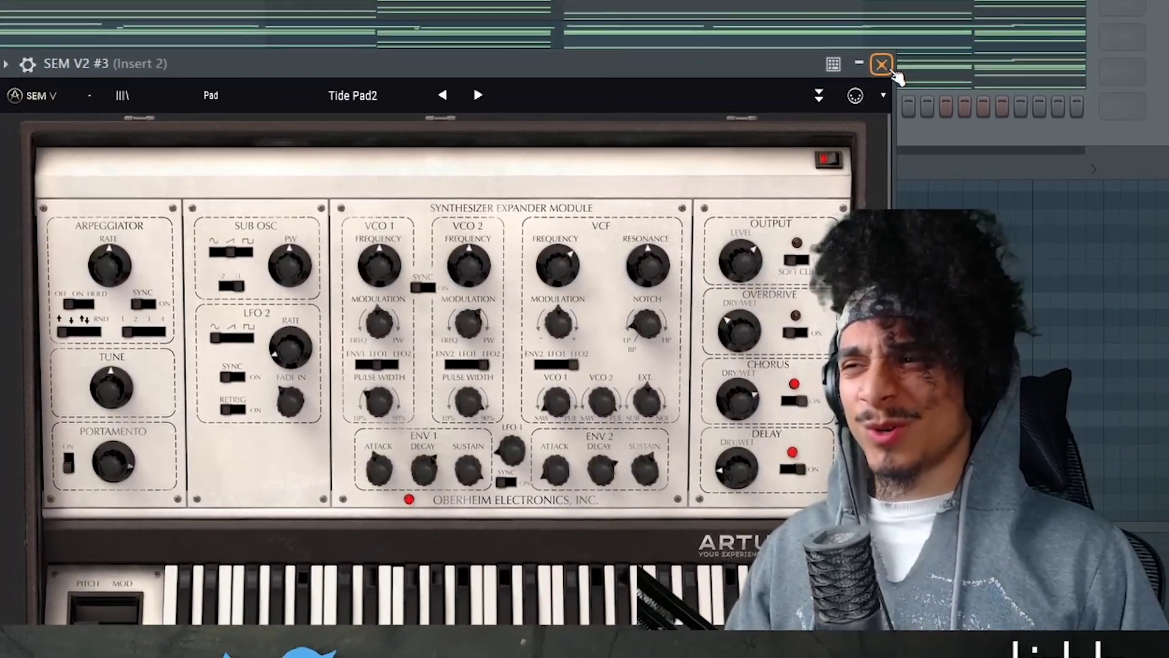
pyautogui.click(893, 85)
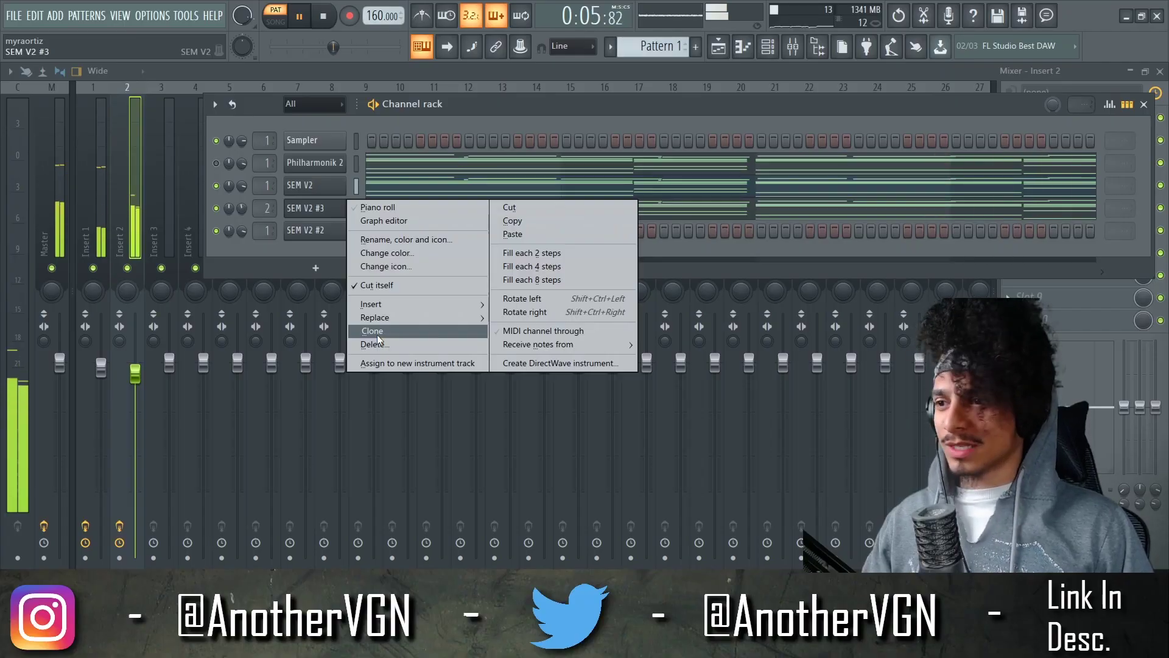
# Clone the SEM V2 #3 channel, try the Snake Charmer lead preset, and switch the clone to Solo Wha Wha
pyautogui.click(372, 332)
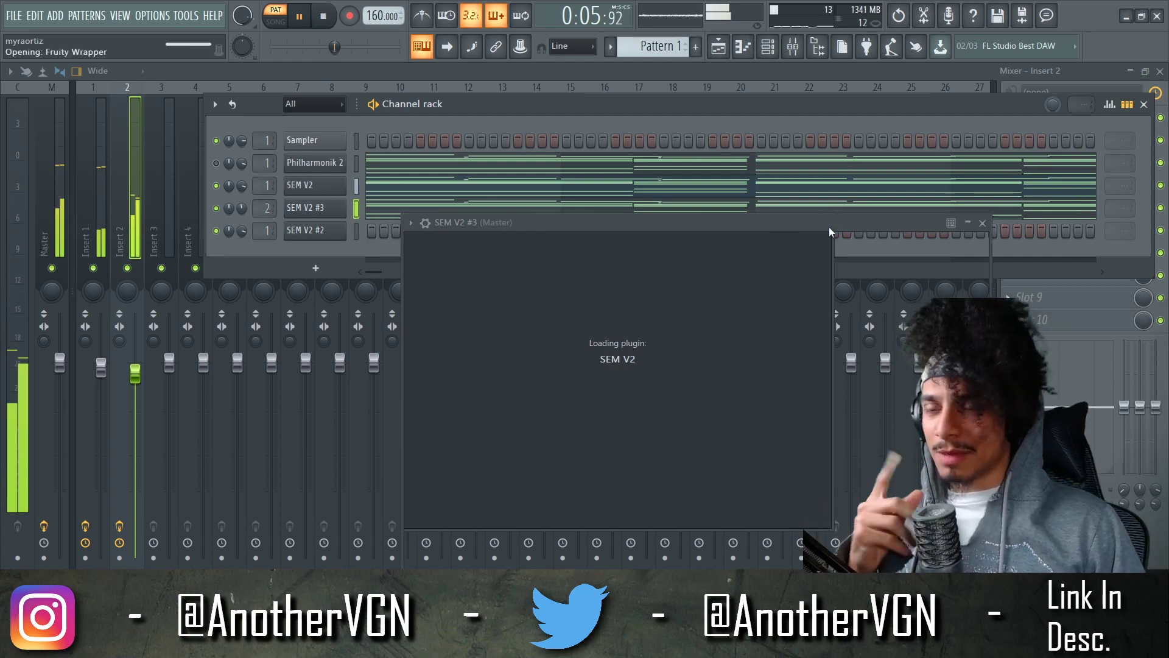
pyautogui.click(634, 246)
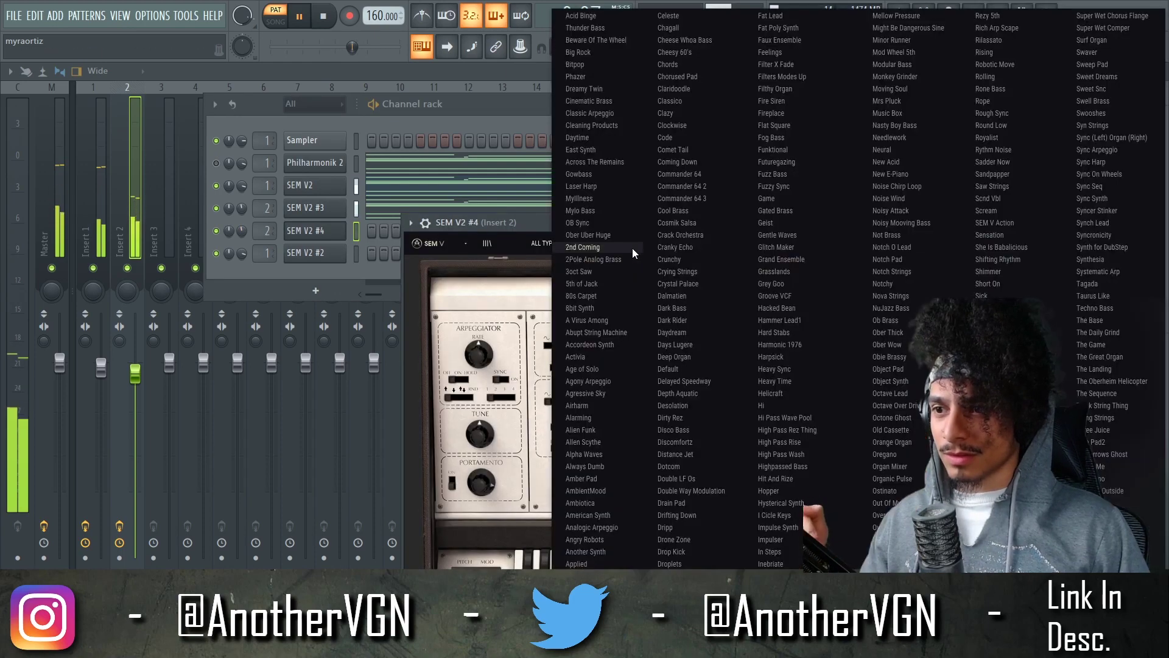
pyautogui.click(546, 243)
pyautogui.moveTo(538, 334)
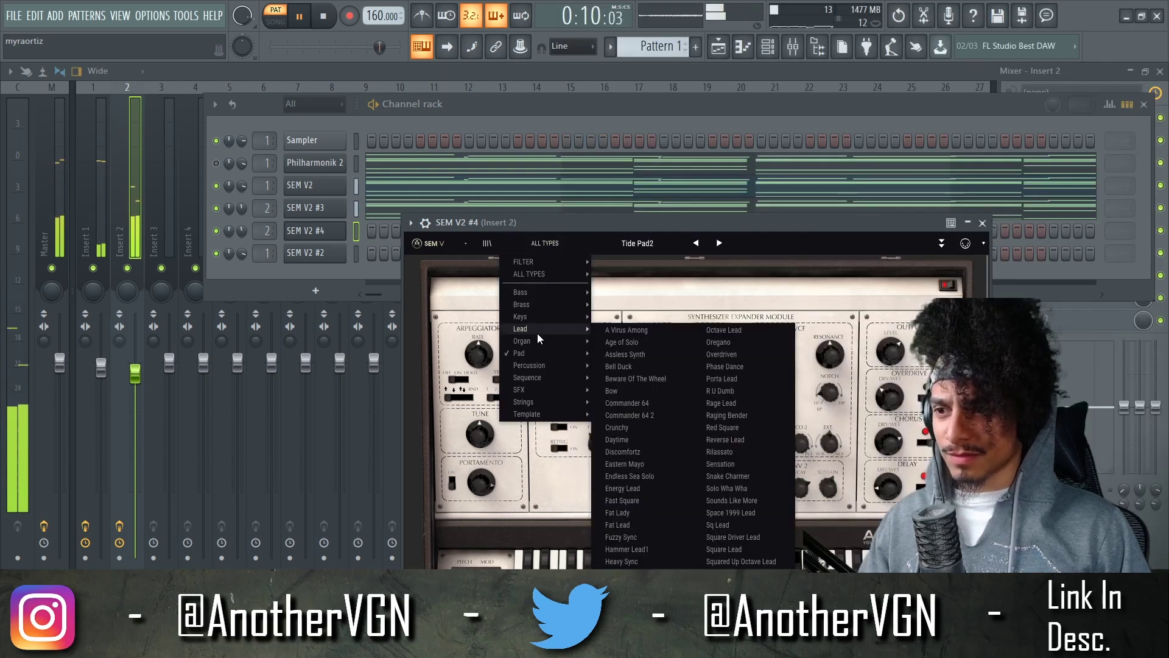
pyautogui.click(741, 478)
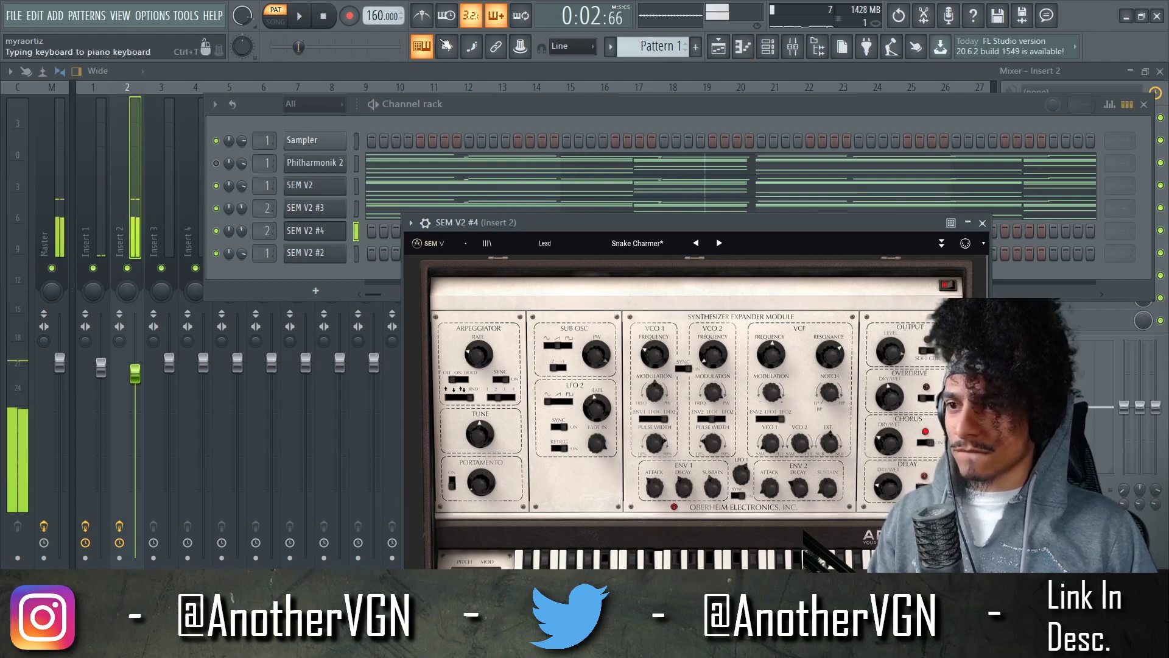
pyautogui.click(721, 247)
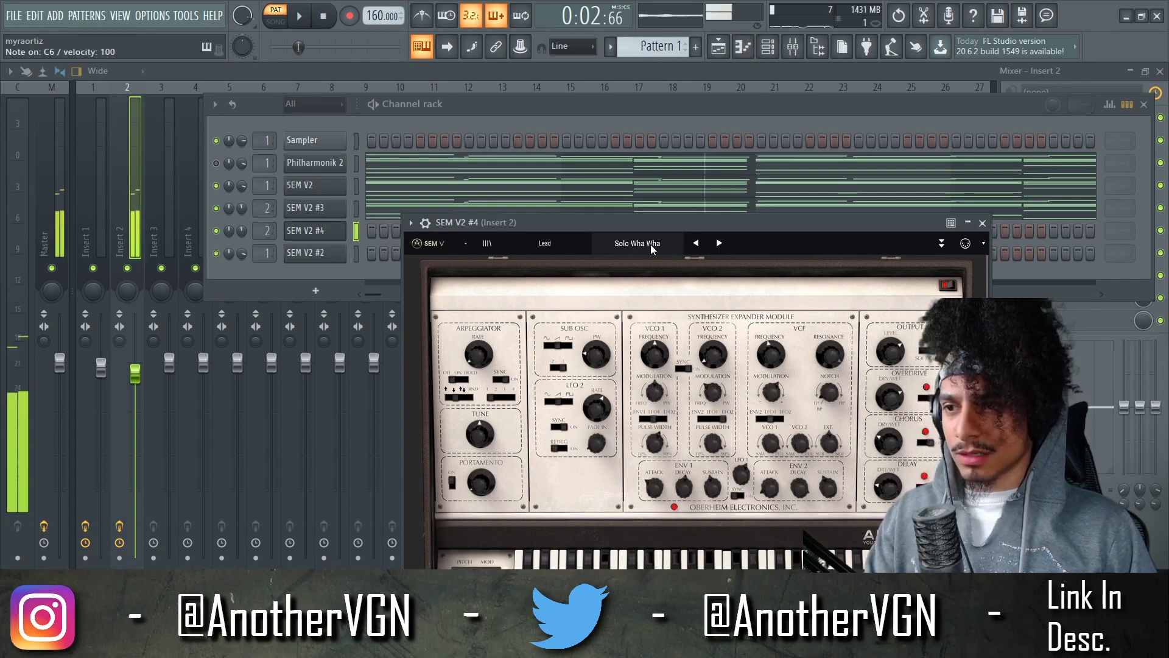
# Put only the melody in SEM V2 #4 an octave lower, play the pattern, and route the channel to mixer track 3
pyautogui.click(982, 223)
pyautogui.press('space')
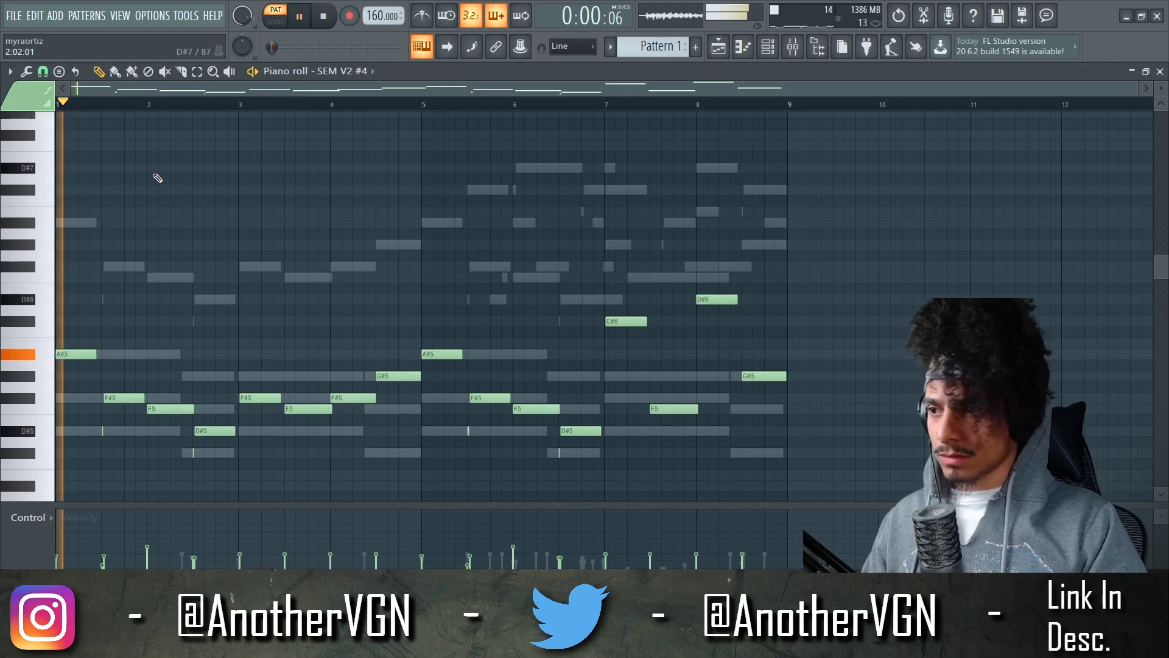
pyautogui.click(795, 49)
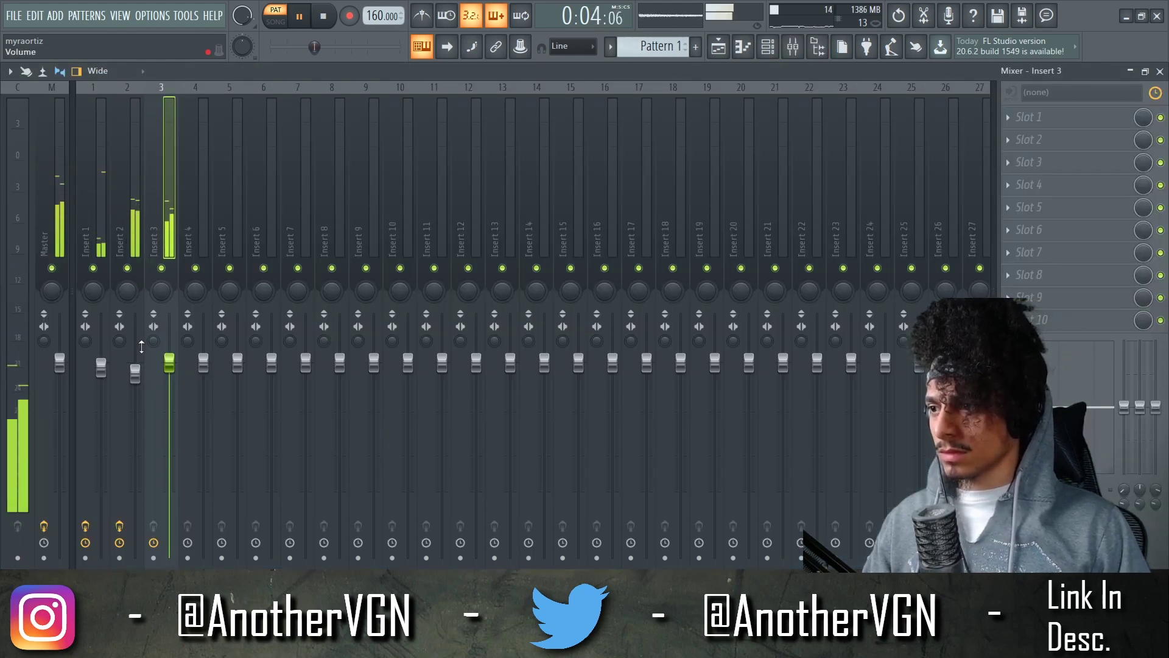
# Solo mixer Insert 2, check its parametric EQ during playback, and add S1 Imager Stereo to slot 6
pyautogui.click(133, 241)
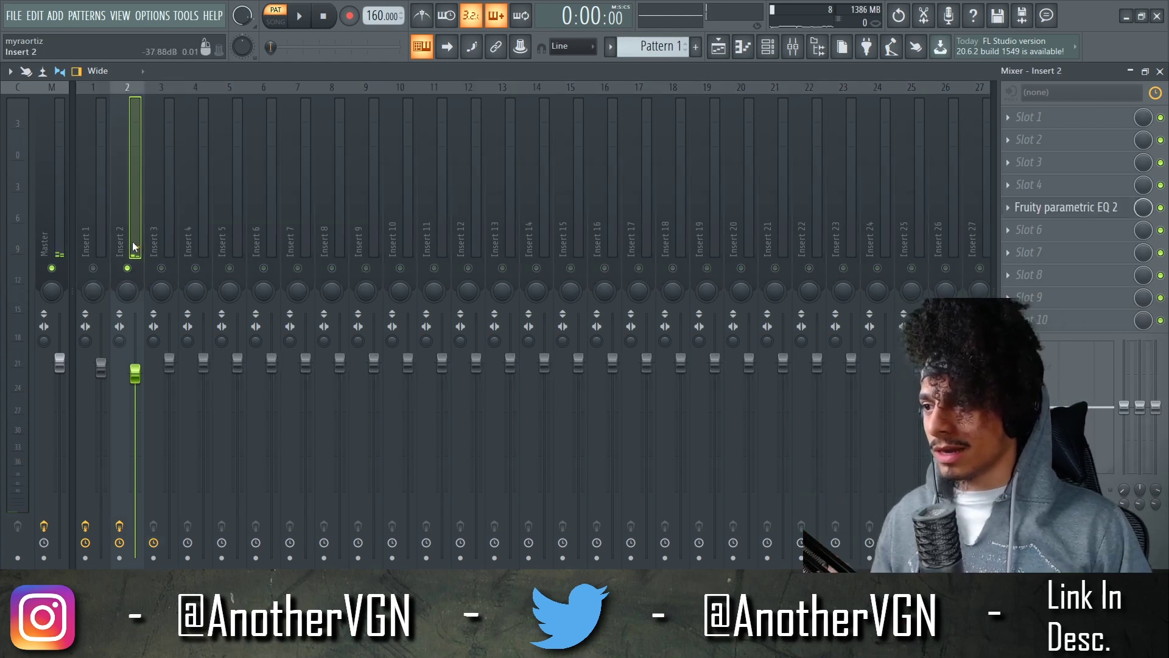
pyautogui.press('space')
pyautogui.click(1095, 217)
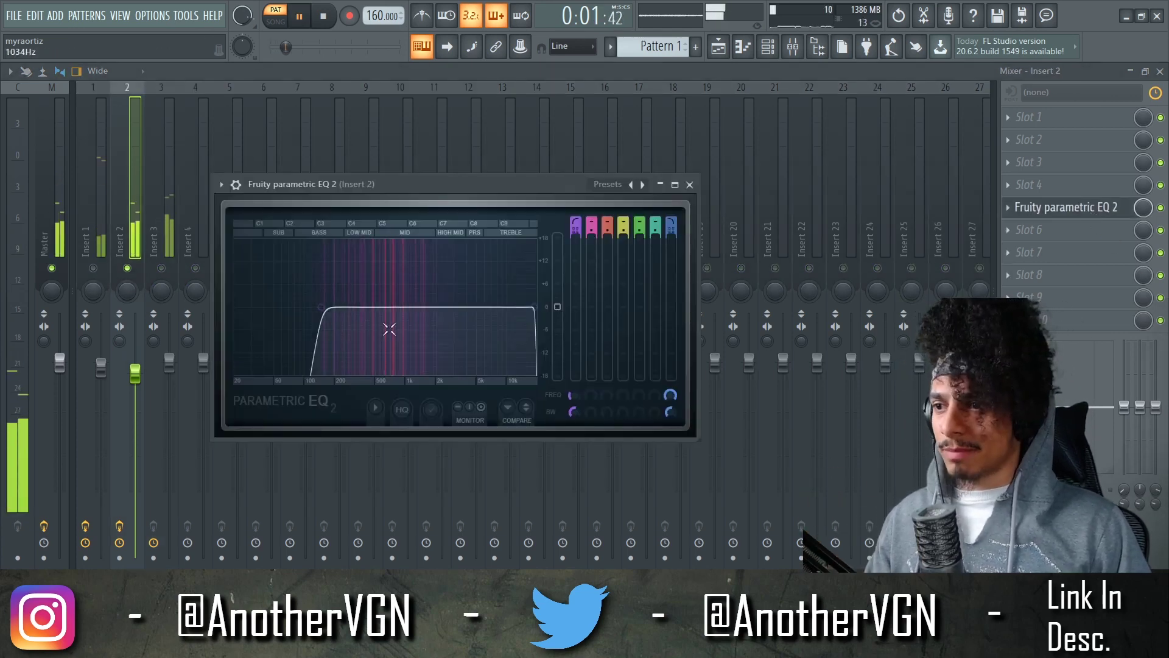
pyautogui.press('space')
pyautogui.click(1029, 230)
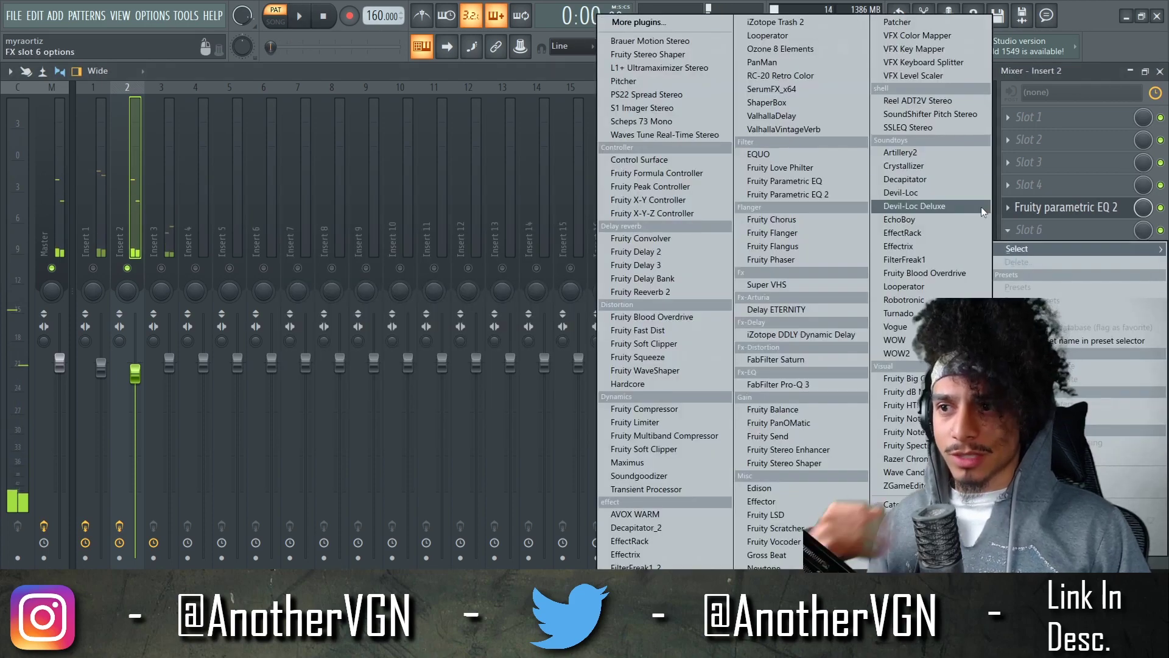
pyautogui.click(699, 107)
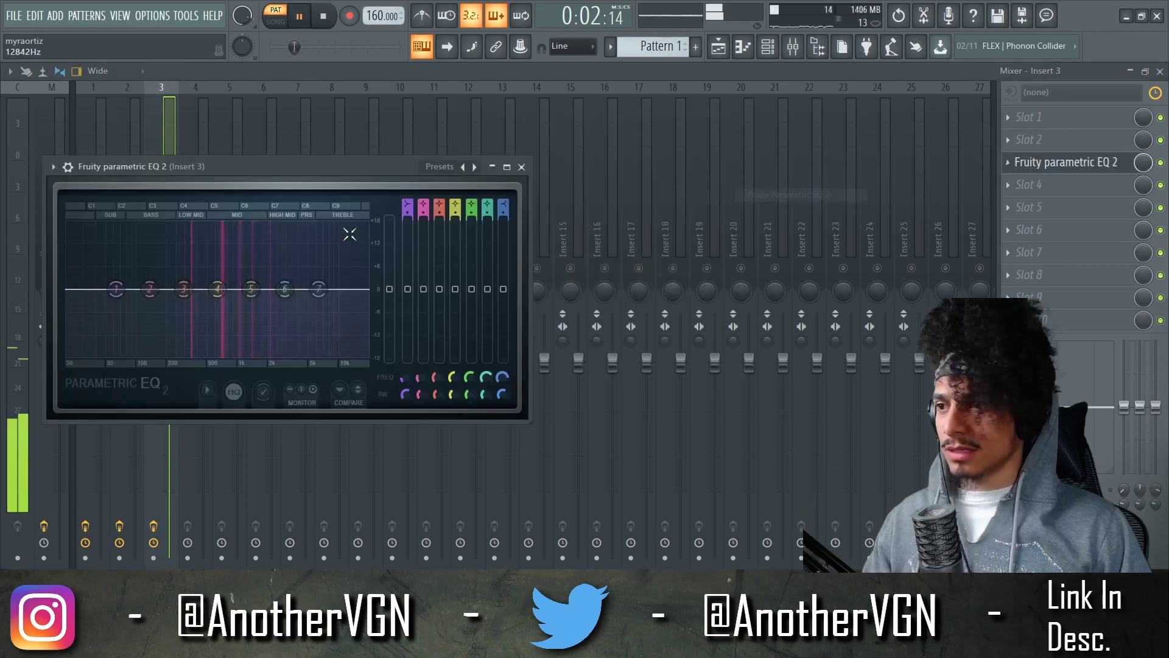
# In Insert 3's Parametric EQ 2, cut band 1 to about -14.8 dB at 145 Hz, lower band 2, and move band 7 to about 10.3 kHz without gain
pyautogui.moveTo(91, 289); pyautogui.dragTo(146, 333)
pyautogui.moveTo(150, 289); pyautogui.dragTo(152, 346)
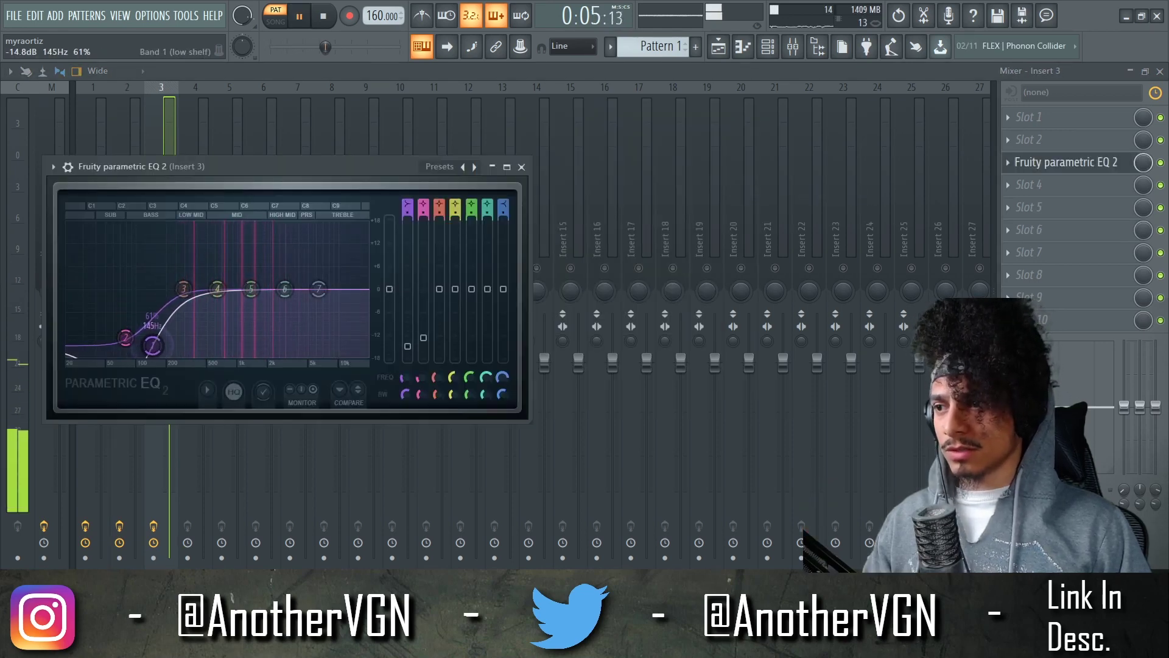
pyautogui.moveTo(319, 289)
pyautogui.mouseDown()
pyautogui.moveTo(349, 351)
pyautogui.moveTo(339, 285)
pyautogui.mouseUp()
pyautogui.press('space')
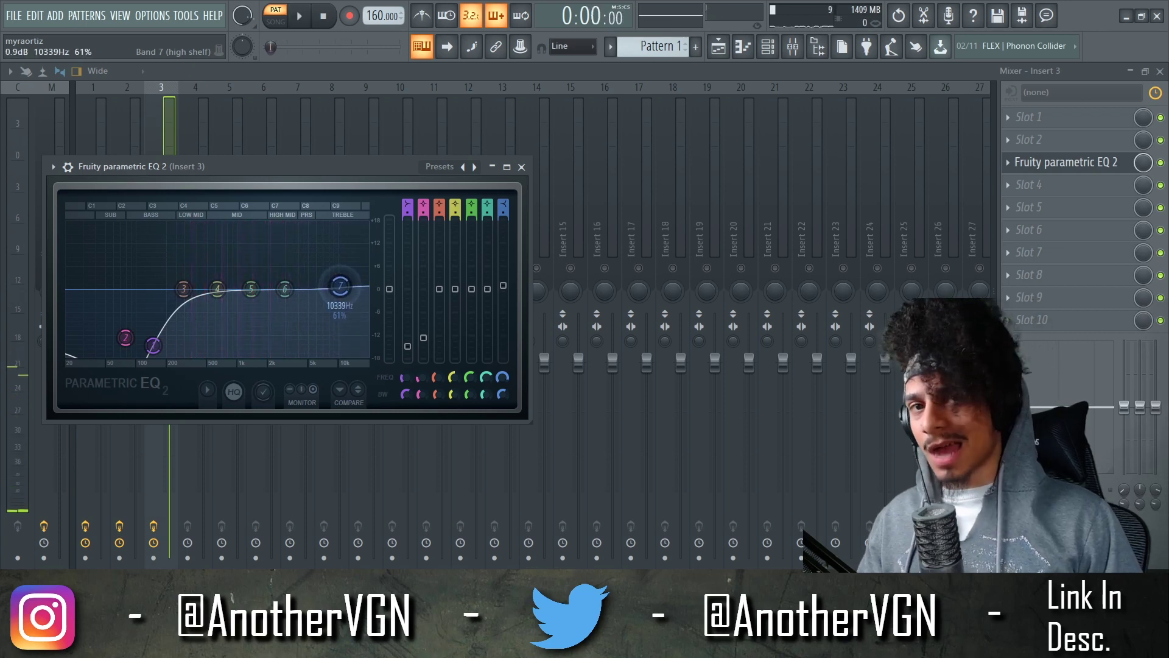
pyautogui.press('space')
pyautogui.moveTo(341, 286); pyautogui.dragTo(341, 290)
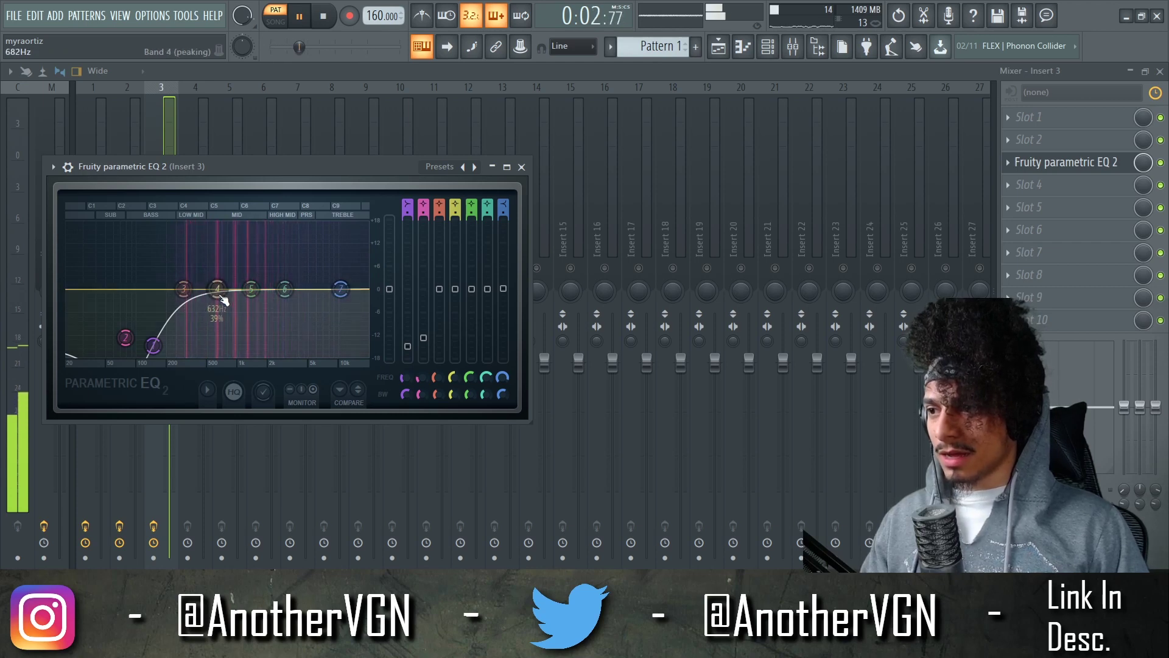
pyautogui.moveTo(232, 167); pyautogui.dragTo(342, 140)
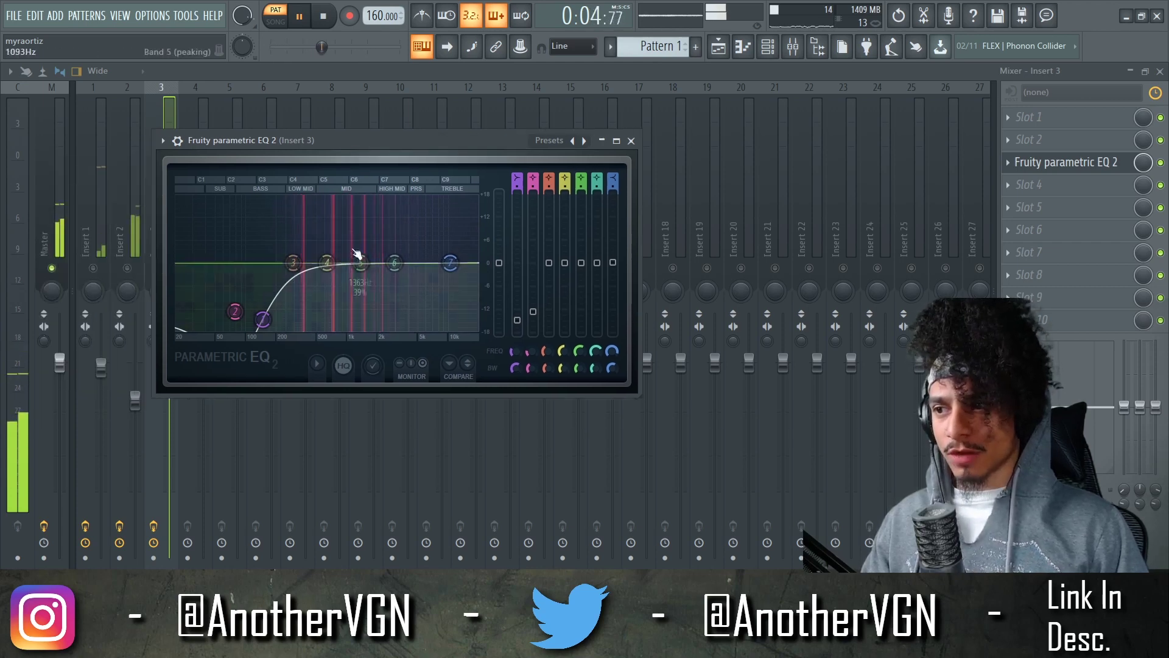
pyautogui.press('space')
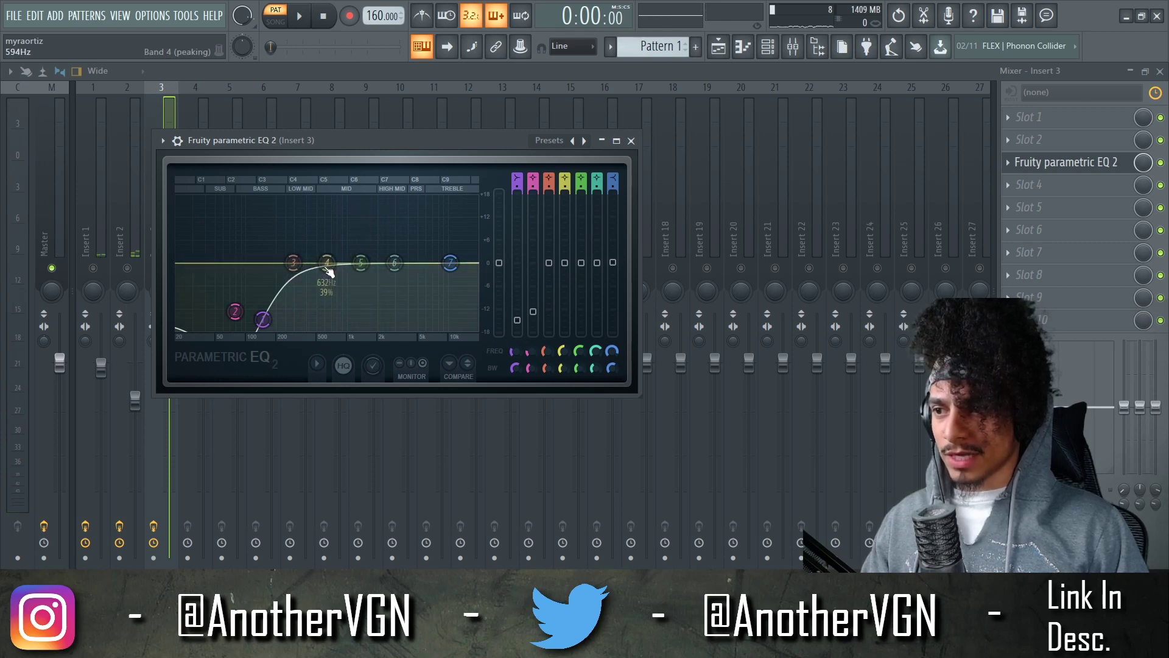
# Add Fruity Parametric EQ 2 to slot 10 of Insert 1 and dip band 4 at about 987 Hz with a 12% bandwidth
pyautogui.click(100, 126)
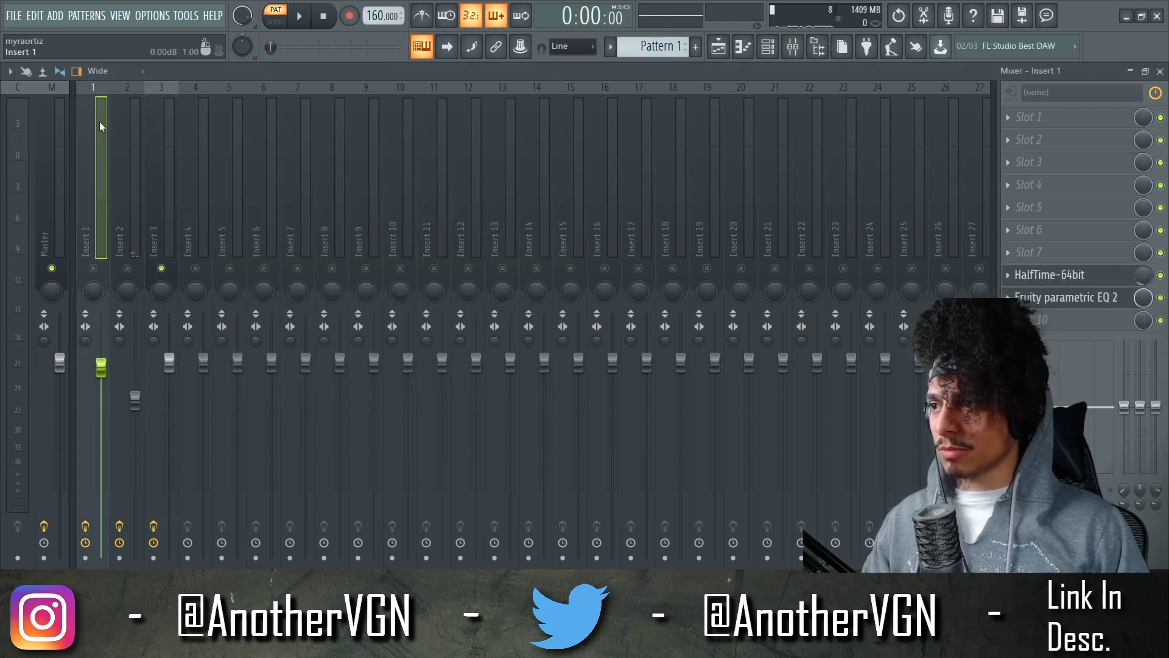
pyautogui.click(1066, 320)
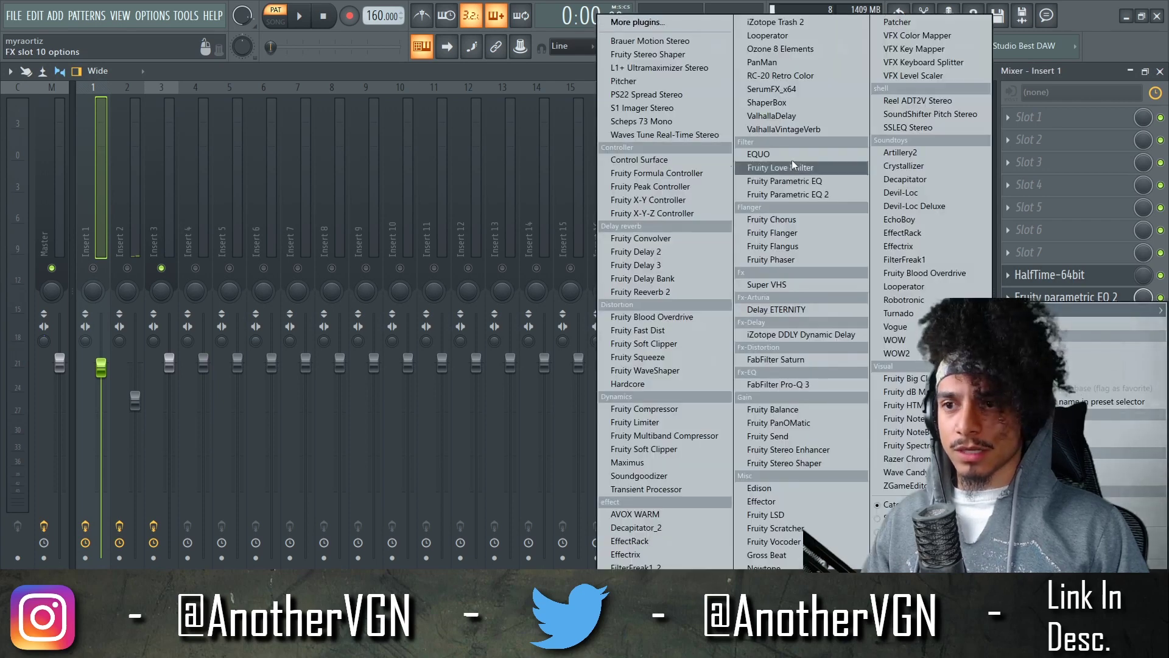
pyautogui.click(786, 193)
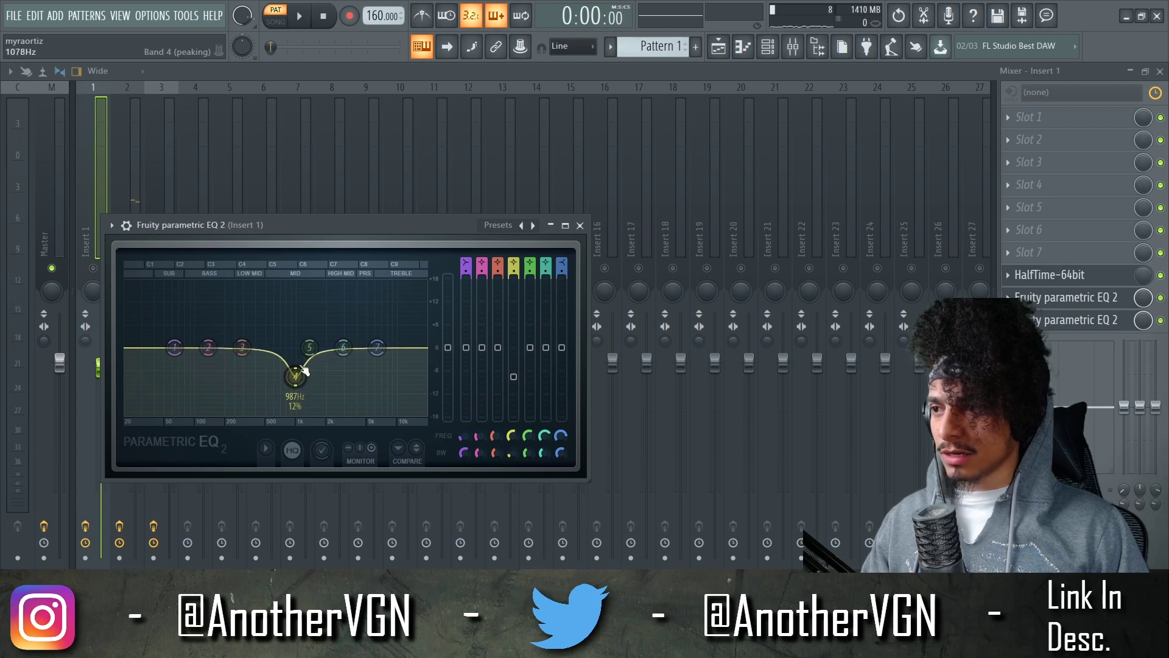
# Add a second Fruity Parametric EQ 2 to slot 8 of Insert 2 and make a narrow mid-range dip with band 4
pyautogui.click(135, 171)
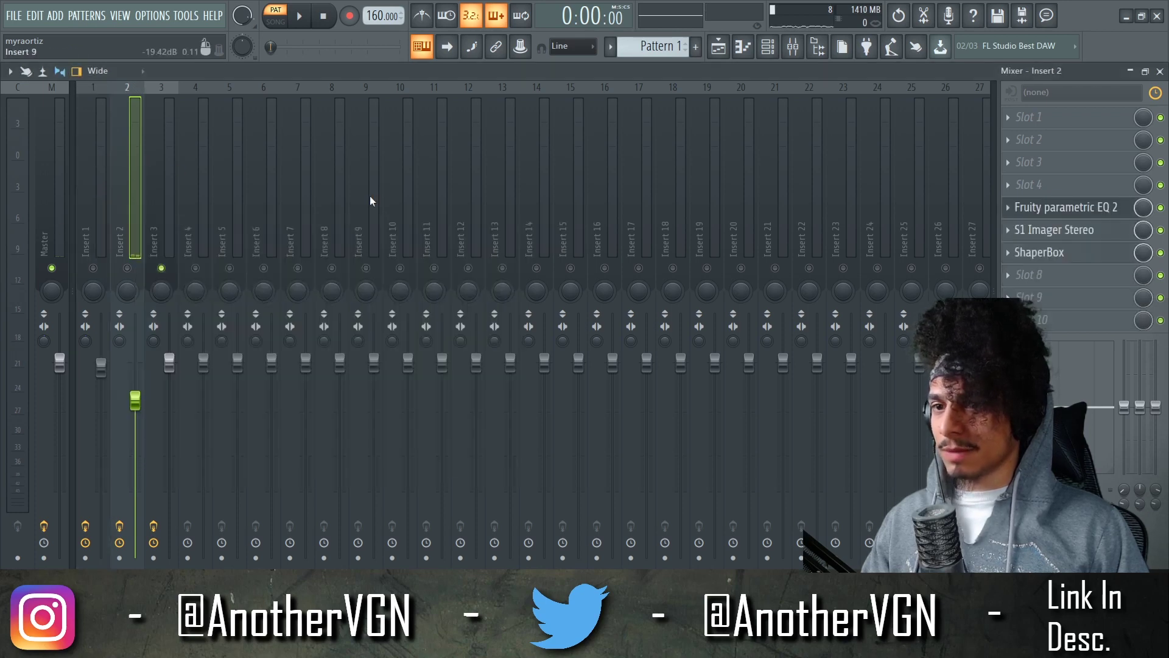
pyautogui.click(1073, 208)
pyautogui.click(690, 185)
pyautogui.click(1036, 274)
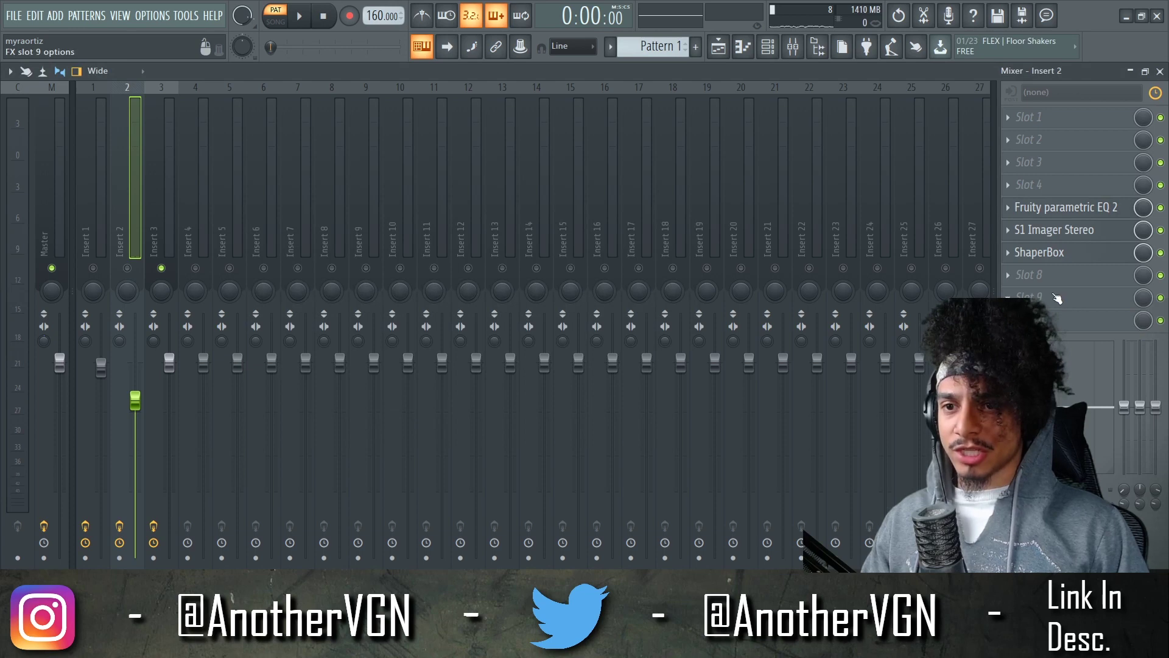
pyautogui.moveTo(1035, 293)
pyautogui.click(777, 194)
pyautogui.moveTo(355, 309); pyautogui.dragTo(372, 338)
pyautogui.scroll(-4, 361, 338)
# Play the pattern briefly and turn Inserts 1 and 2 back on alongside Insert 3
pyautogui.press('space')
pyautogui.press('space')
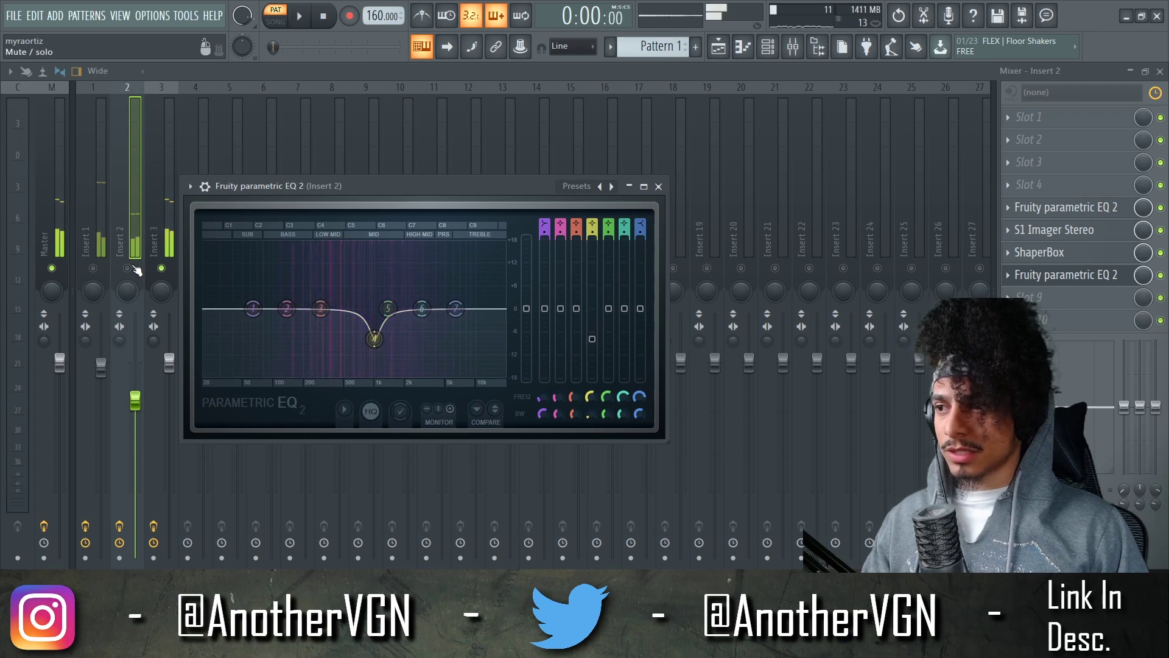
pyautogui.click(128, 268)
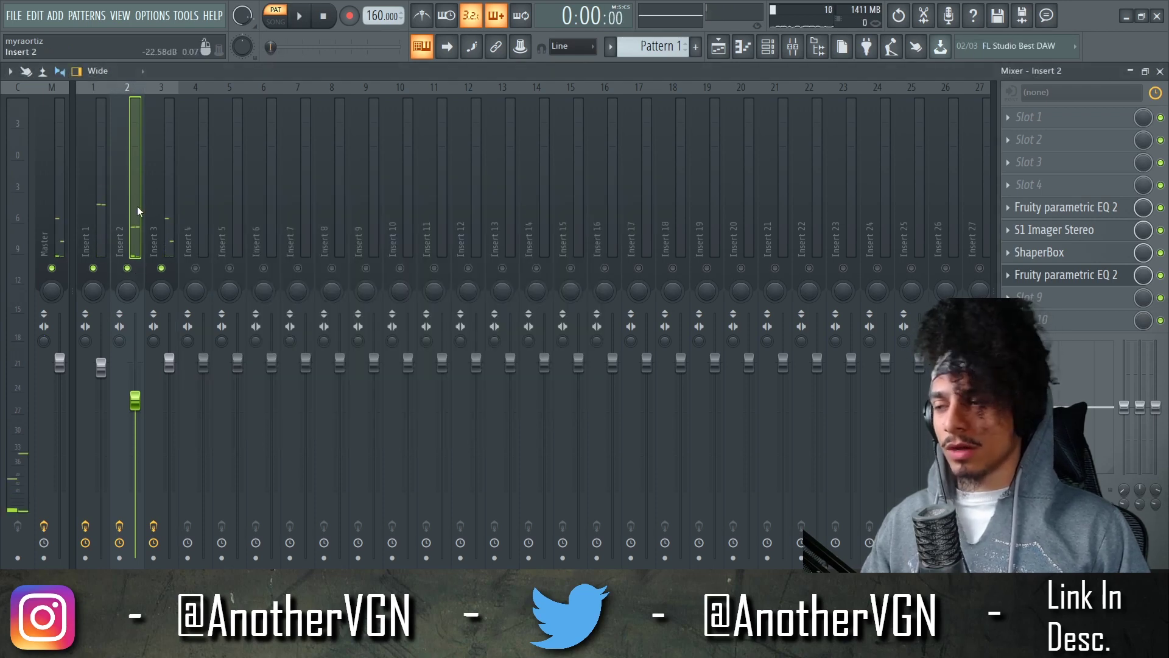
# Lower Insert 1's volume to about -1.4 dB and bring down Insert 3's volume while the pattern plays
pyautogui.press('space')
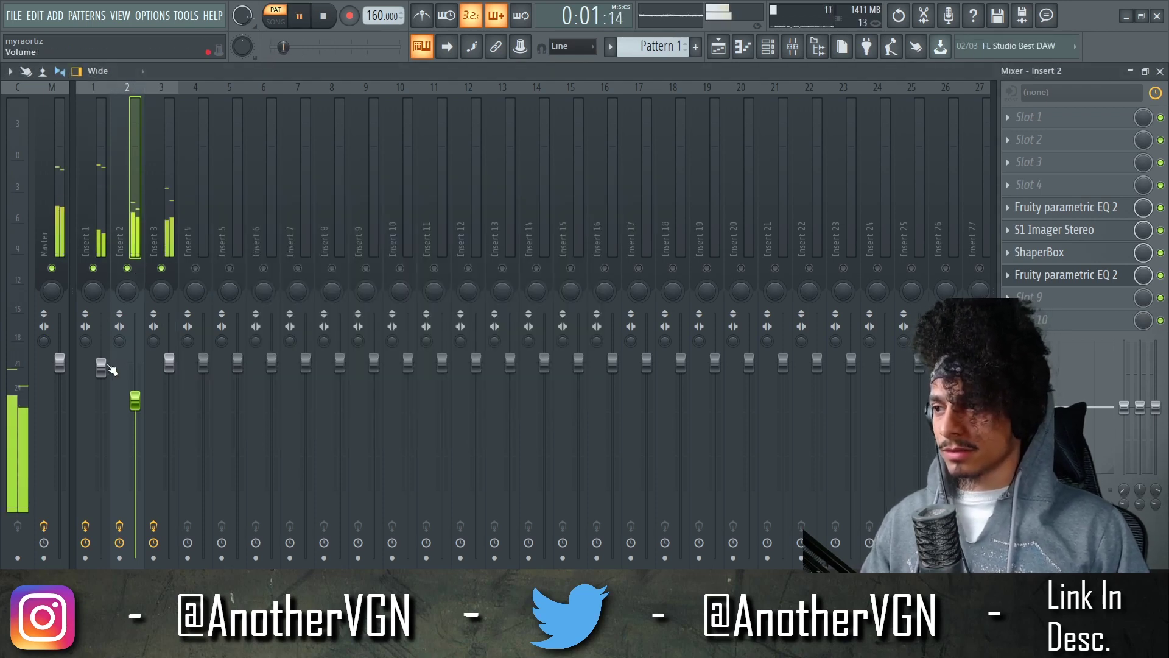
pyautogui.moveTo(101, 367); pyautogui.dragTo(101, 375)
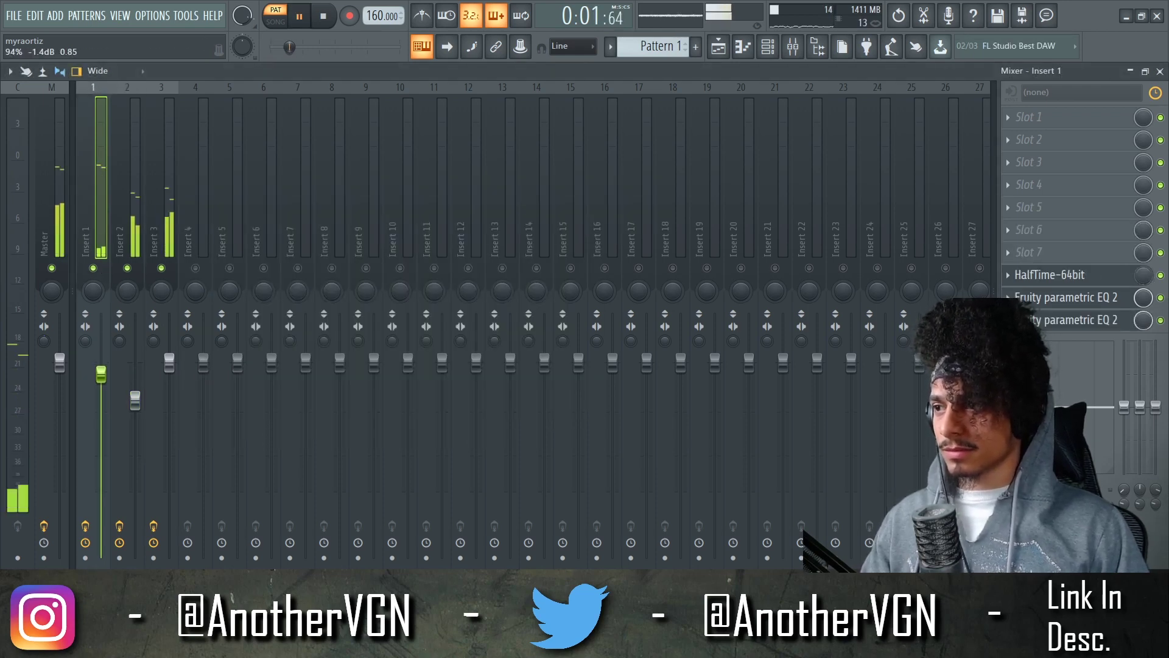
pyautogui.click(133, 393)
pyautogui.moveTo(169, 364); pyautogui.dragTo(169, 372)
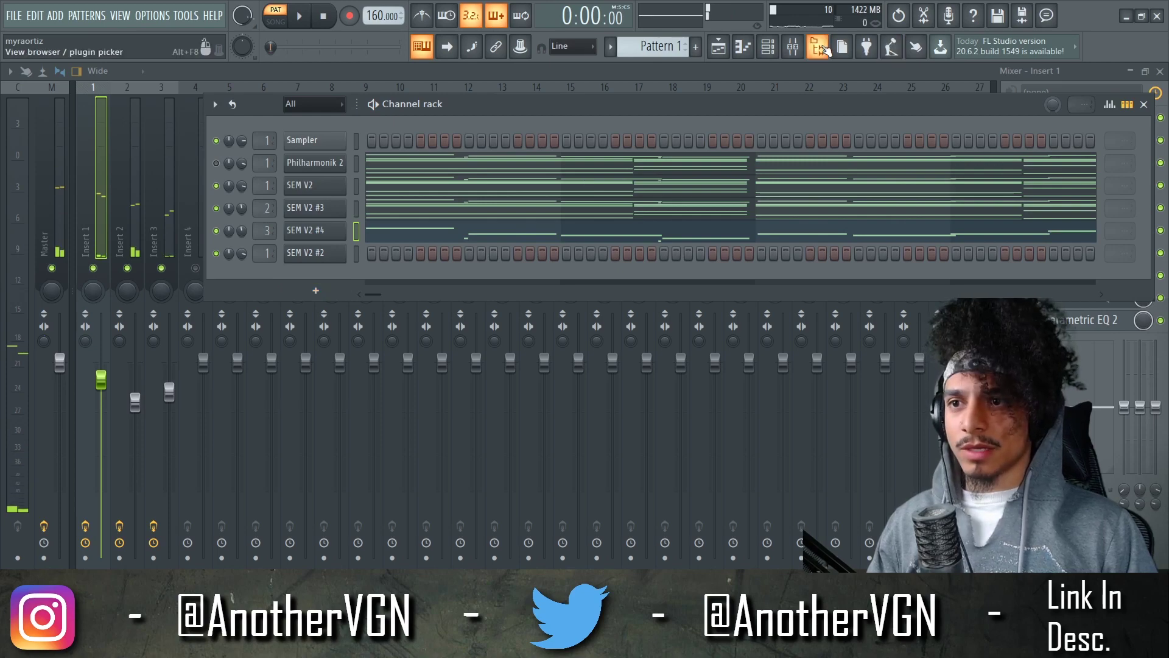
# Add the VGN - Zing Clap and VGN - ZZ HH samples as new channels and give the clap a hit looping every bar
pyautogui.click(819, 48)
pyautogui.scroll(5, 641, 322)
pyautogui.click(639, 317)
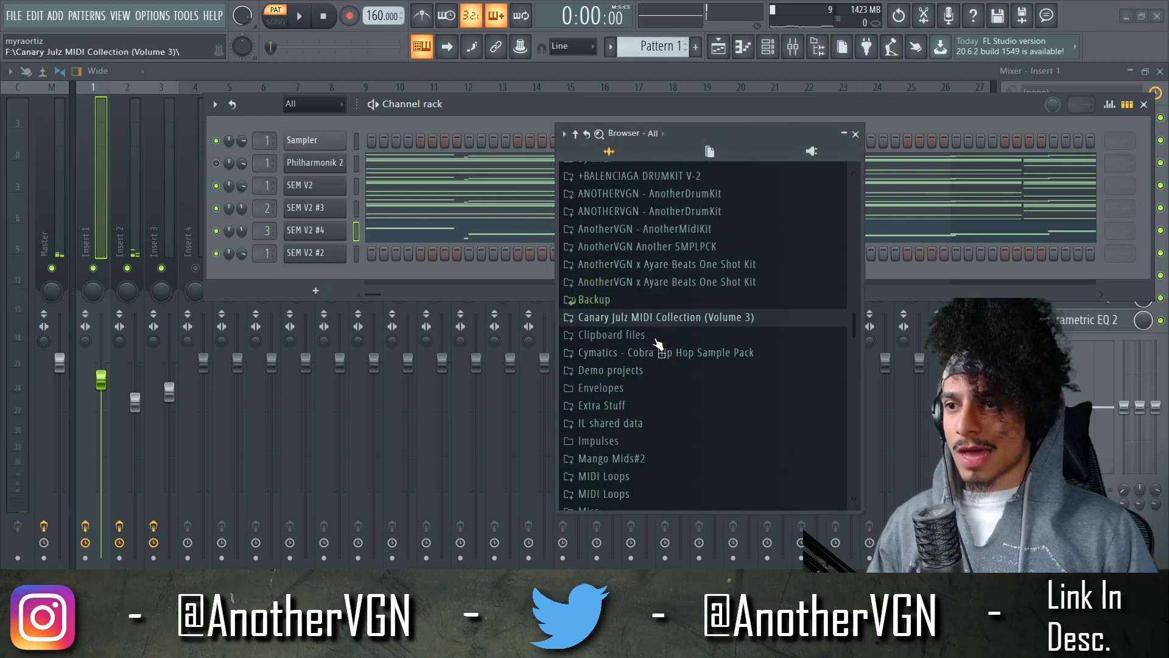
pyautogui.scroll(4, 641, 322)
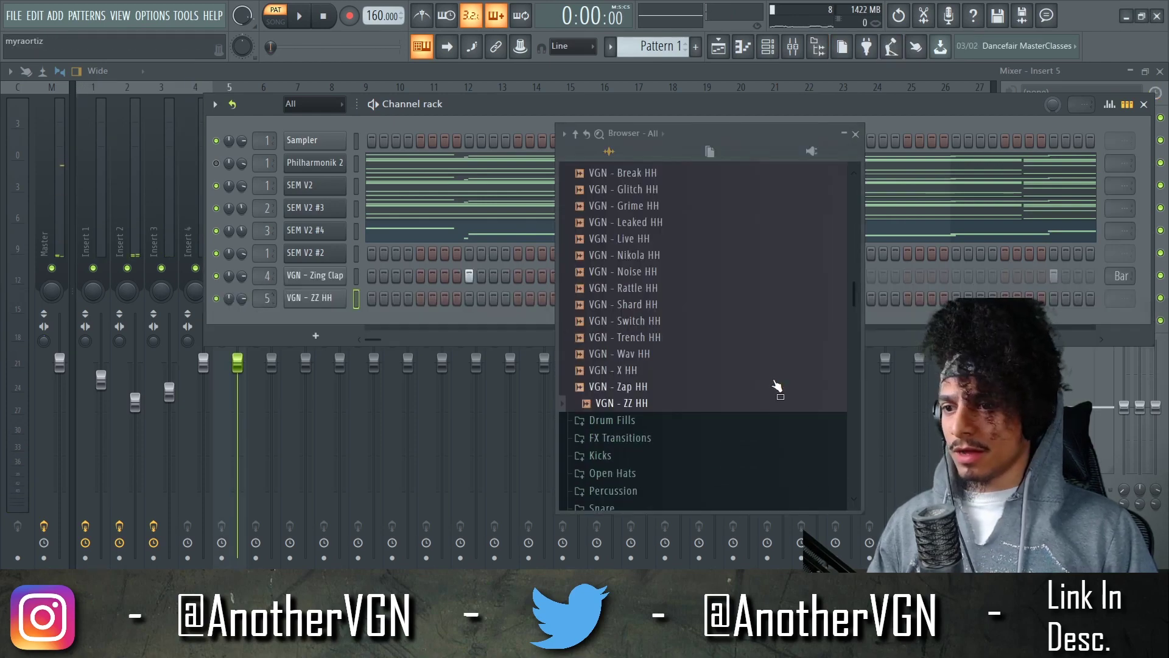
# Load the VGN - Ends HH MIDI from VGN - HH Midi's onto the VGN - ZZ HH channel and play the pattern
pyautogui.scroll(-10, 776, 387)
pyautogui.click(649, 499)
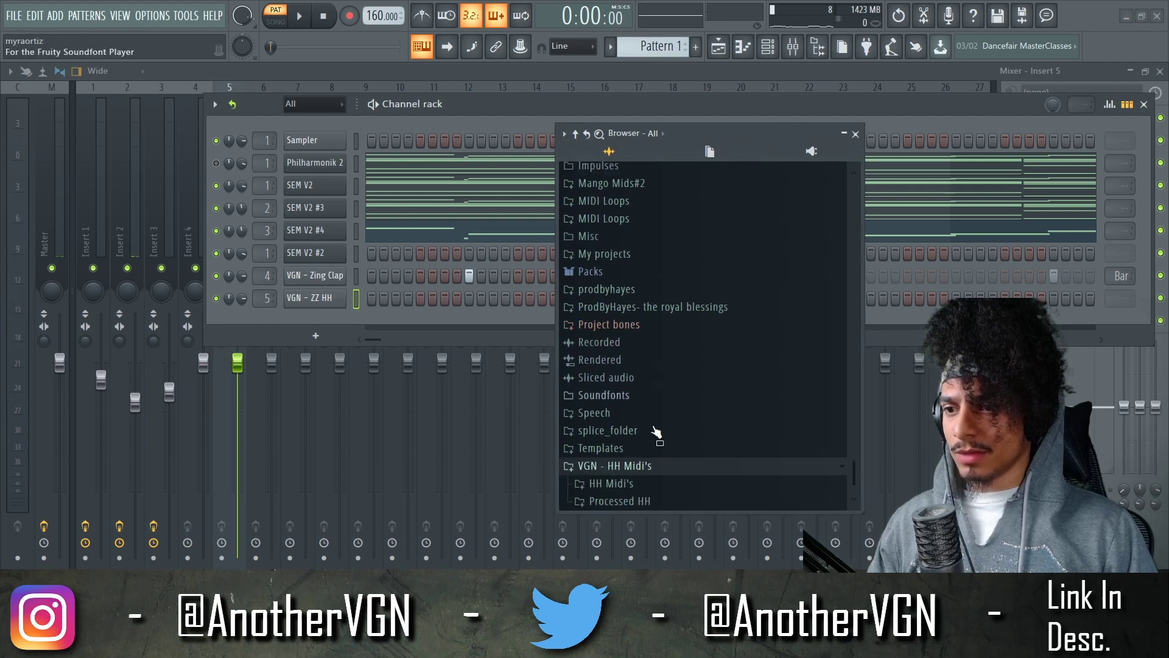
pyautogui.click(650, 490)
pyautogui.moveTo(663, 373); pyautogui.dragTo(330, 298)
pyautogui.press('space')
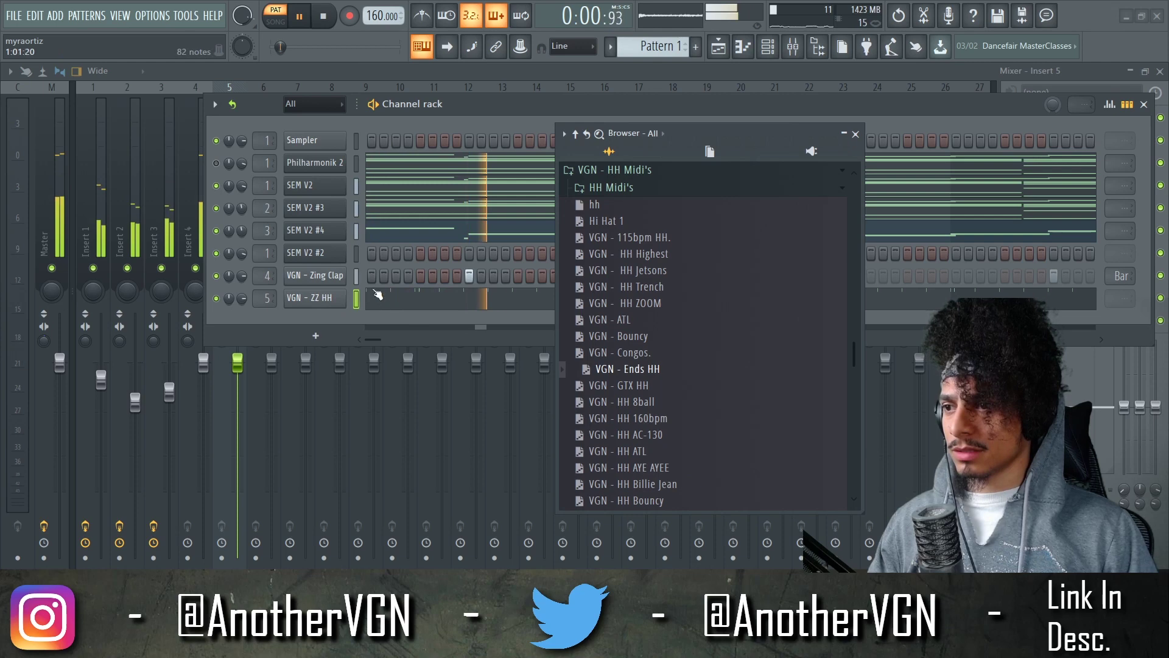
# Lower the volume of hi-hat mixer track Insert 5 to about -2.4 dB
pyautogui.click(192, 186)
pyautogui.click(241, 235)
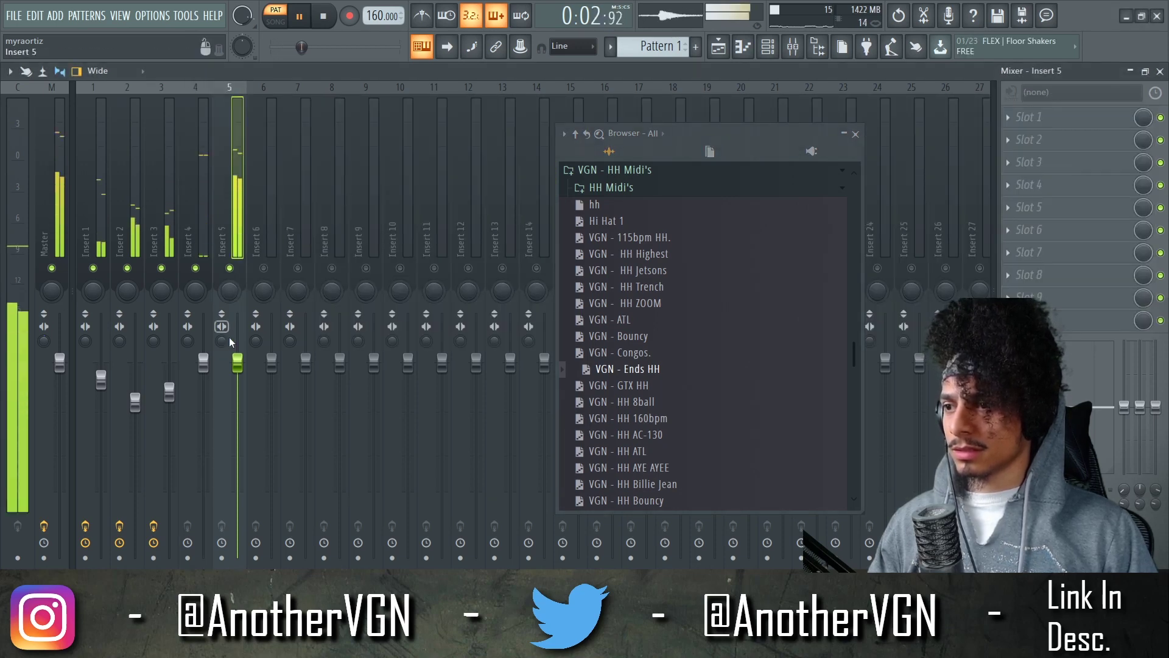
pyautogui.moveTo(237, 363); pyautogui.dragTo(238, 369)
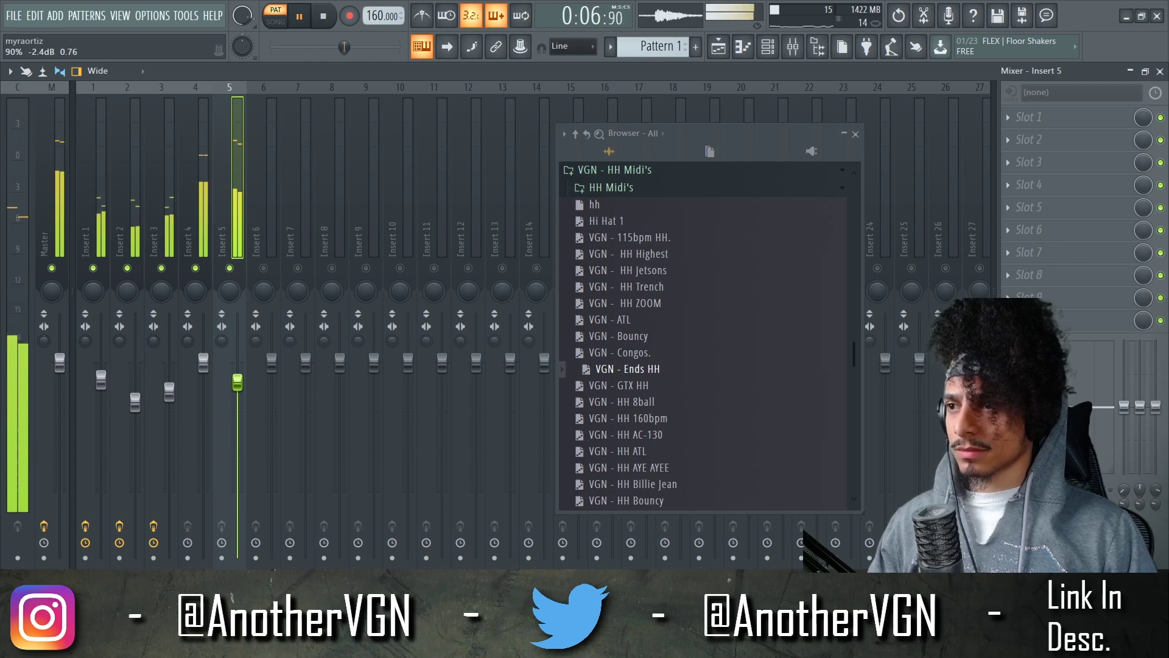
# Try the VGN - GTX HH and VGN - HH 8ball MIDI patterns on the VGN - ZZ HH channel
pyautogui.click(769, 48)
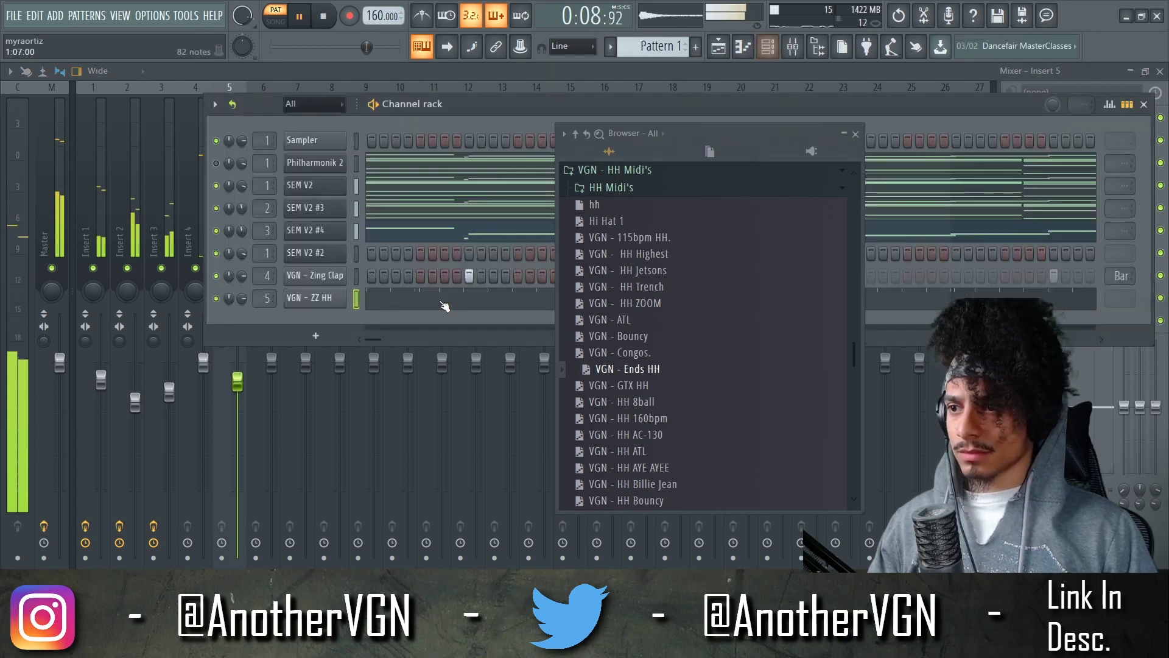
pyautogui.click(665, 387)
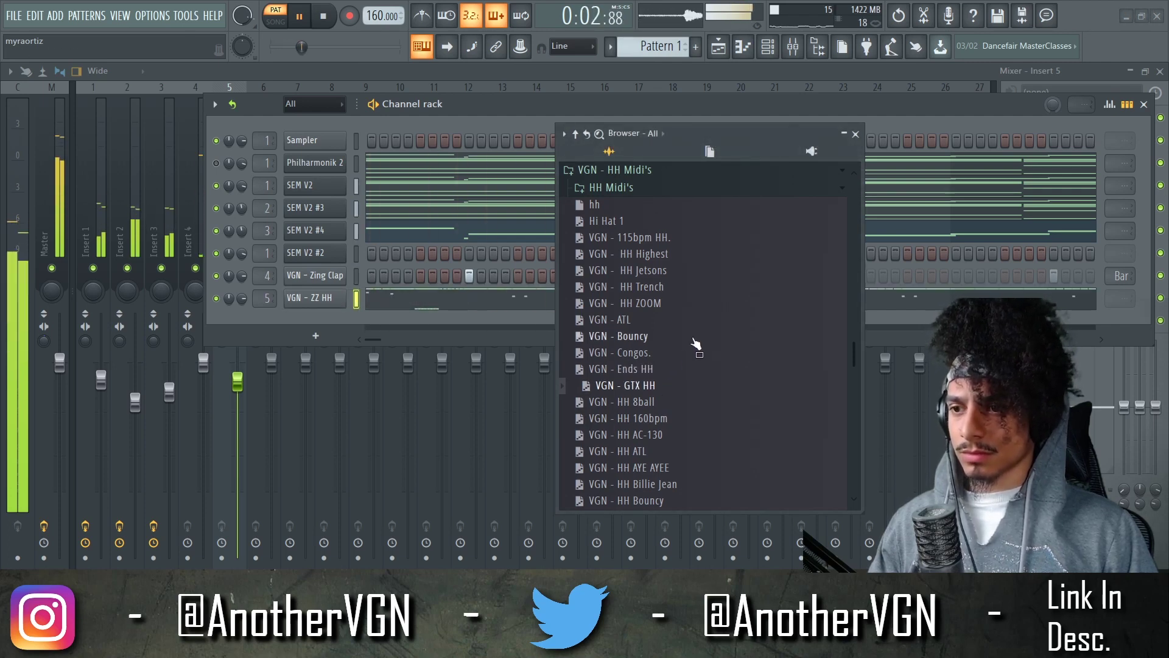
pyautogui.click(667, 403)
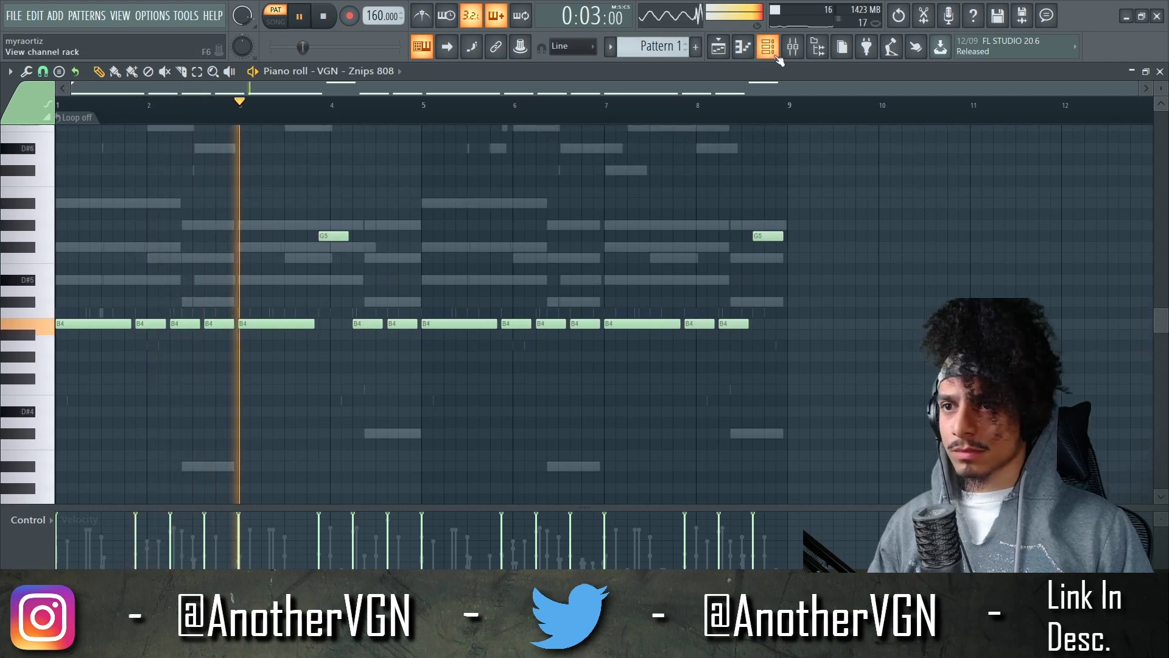
# Transpose all VGN - Znips 808 notes up an octave and two semitones, bringing the main note to C#6
pyautogui.press('F6')
pyautogui.press('space')
pyautogui.rightClick(307, 321)
pyautogui.click(360, 409)
pyautogui.press('F6')
pyautogui.press('space')
pyautogui.press('space')
pyautogui.hotkey('ctrl', 'Up')
pyautogui.hotkey('shift', 'Up')
pyautogui.hotkey('shift', 'Up')
pyautogui.scroll(1, 123, 222)
pyautogui.scroll(3, 122, 221)
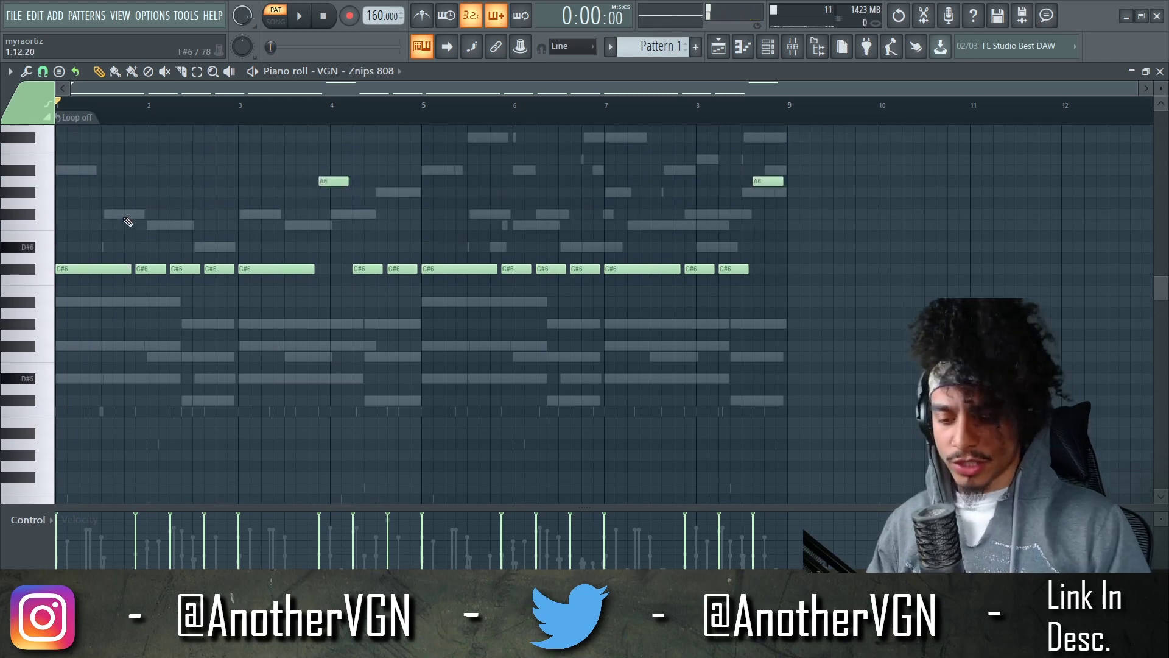
# Swap the 808 sample for VGN - Blasted 808 and retune its line so the main note is F5
pyautogui.hotkey('shift', 'Up')
pyautogui.press('space')
pyautogui.press('space')
pyautogui.hotkey('shift', 'Up')
pyautogui.press('space')
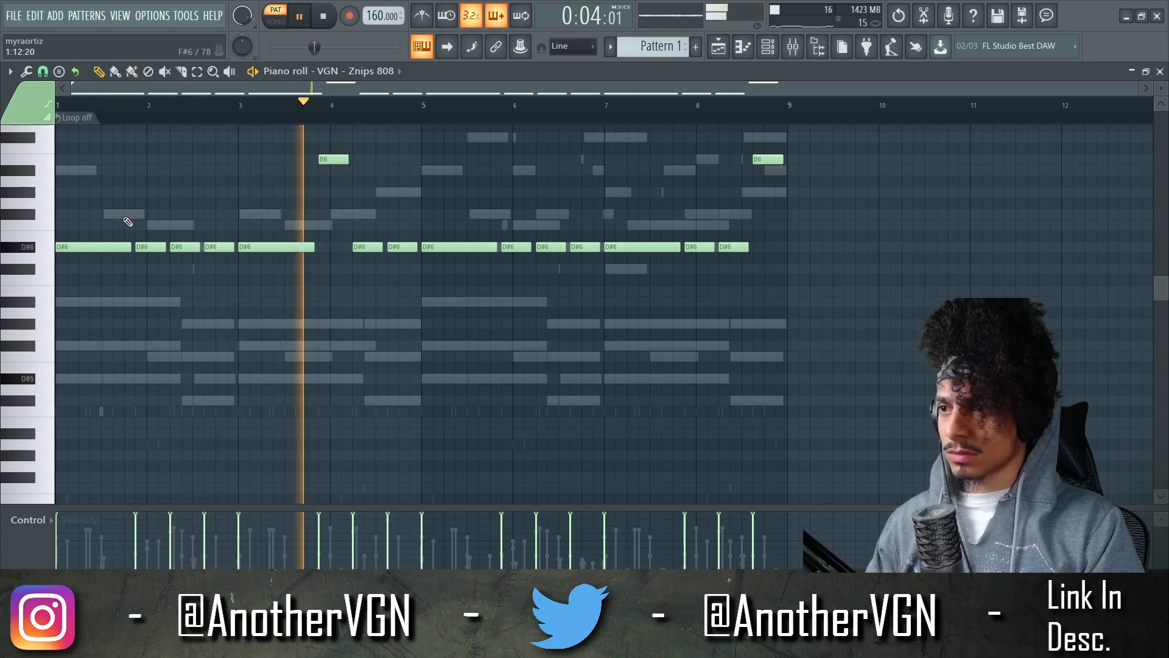
pyautogui.hotkey('ctrl', 'Down')
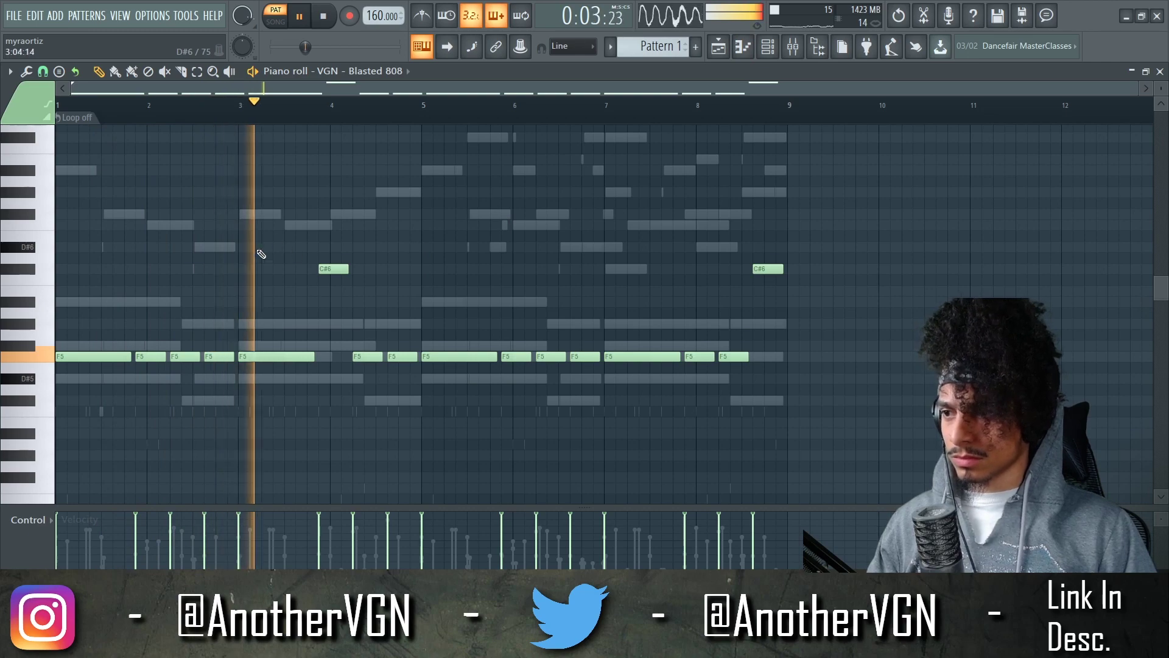
# Work a C#5 note into bar 2 of the VGN - Blasted 808 line and play it
pyautogui.press('space')
pyautogui.scroll(1, 115, 284)
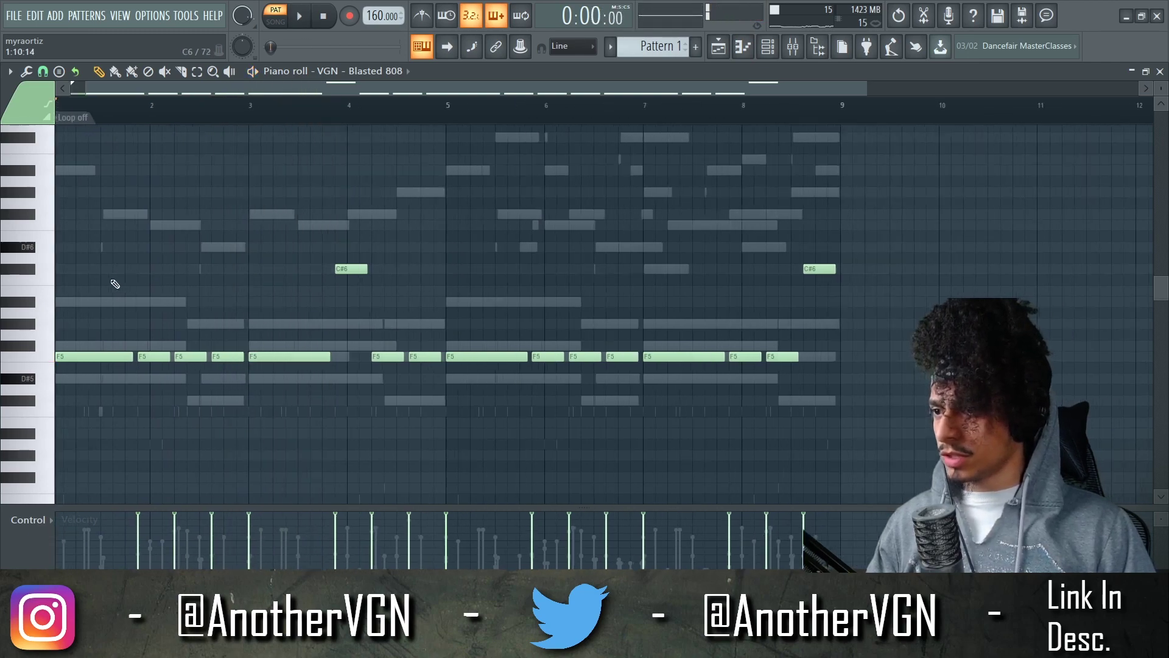
pyautogui.scroll(2, 188, 104)
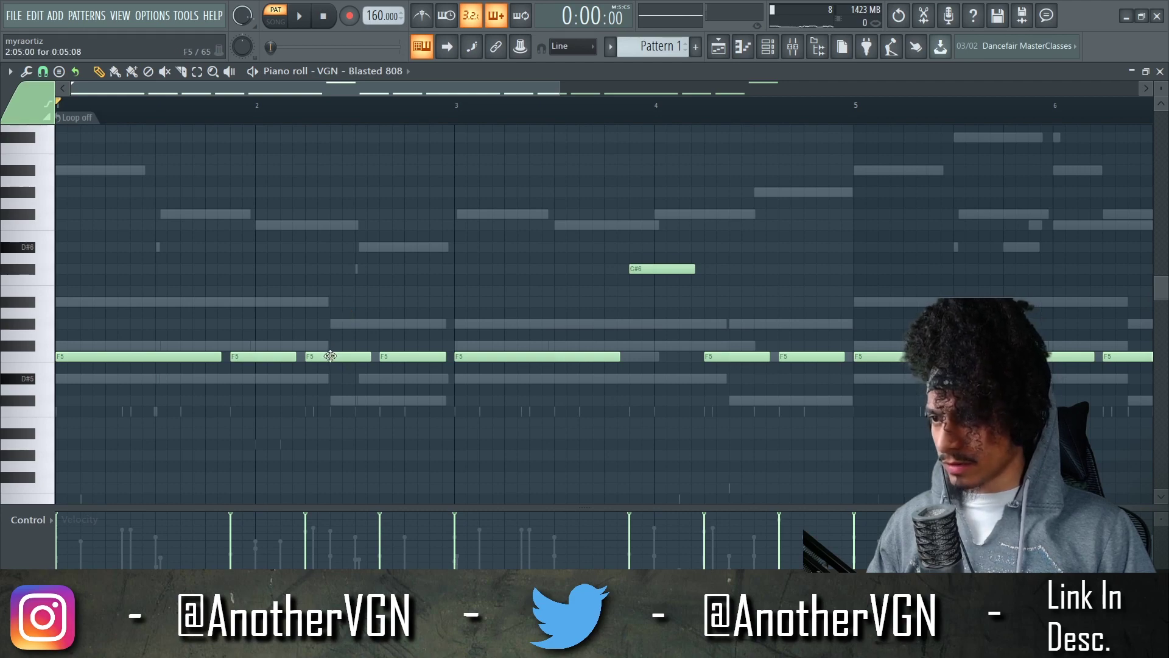
pyautogui.click(332, 399)
pyautogui.press('space')
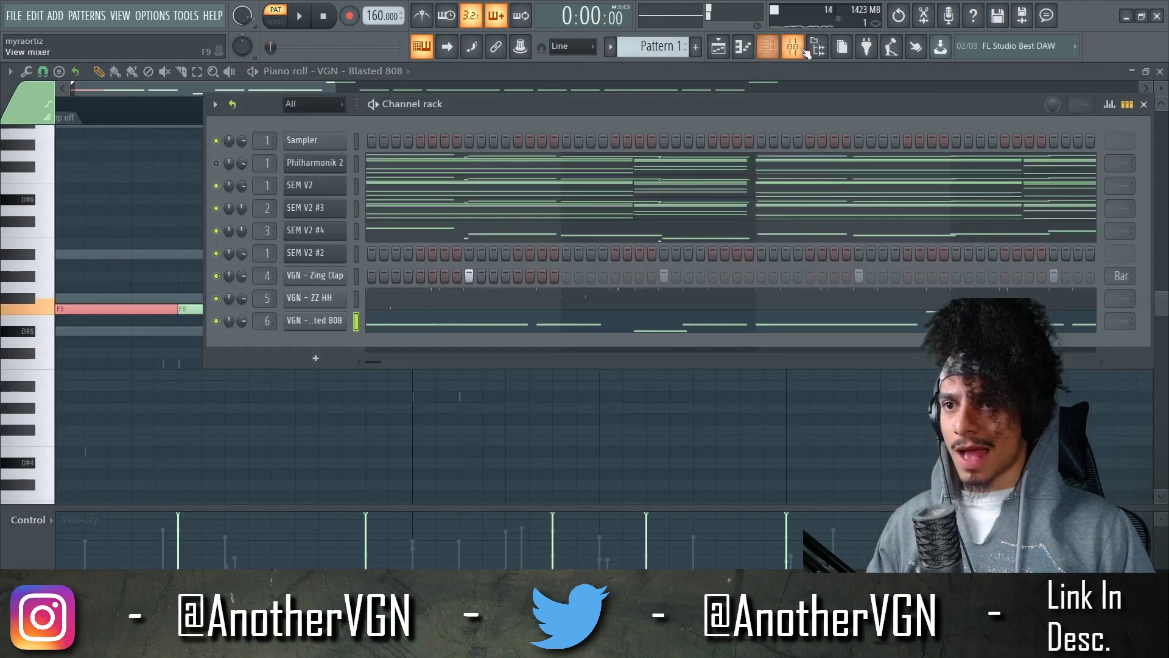
# Load the VGN - HH ATL MIDI pattern onto the VGN - ZZ HH channel and close the browser
pyautogui.click(815, 51)
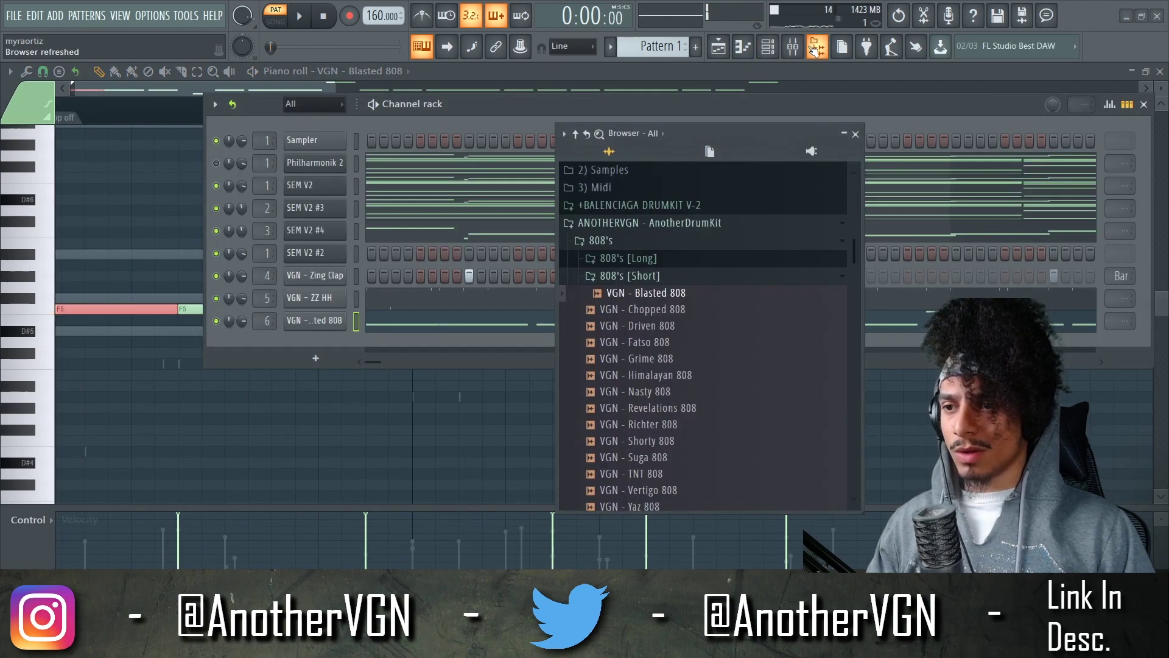
pyautogui.click(663, 275)
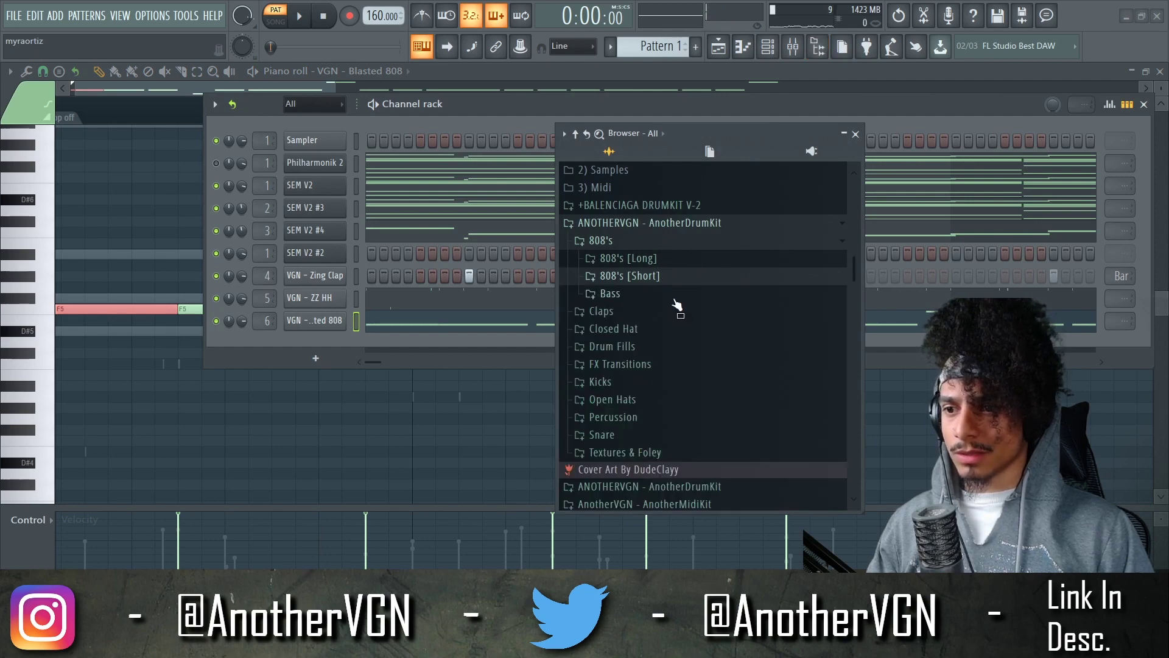
pyautogui.scroll(-15, 677, 306)
pyautogui.click(638, 501)
pyautogui.scroll(-2, 661, 361)
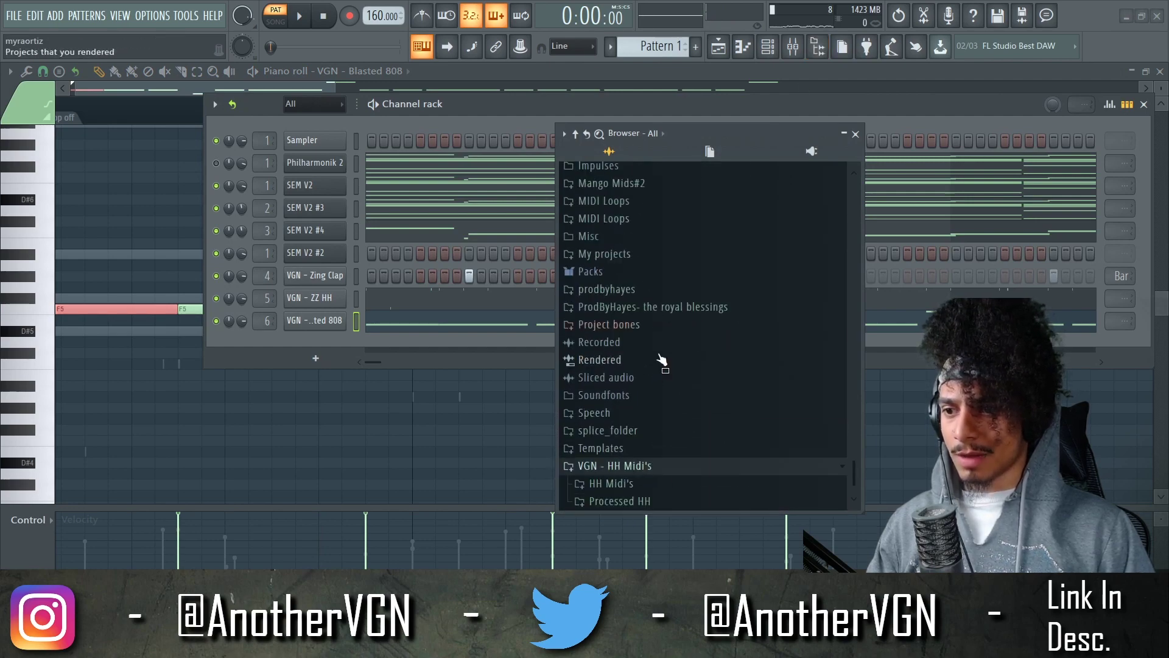
pyautogui.click(649, 481)
pyautogui.scroll(-3, 650, 475)
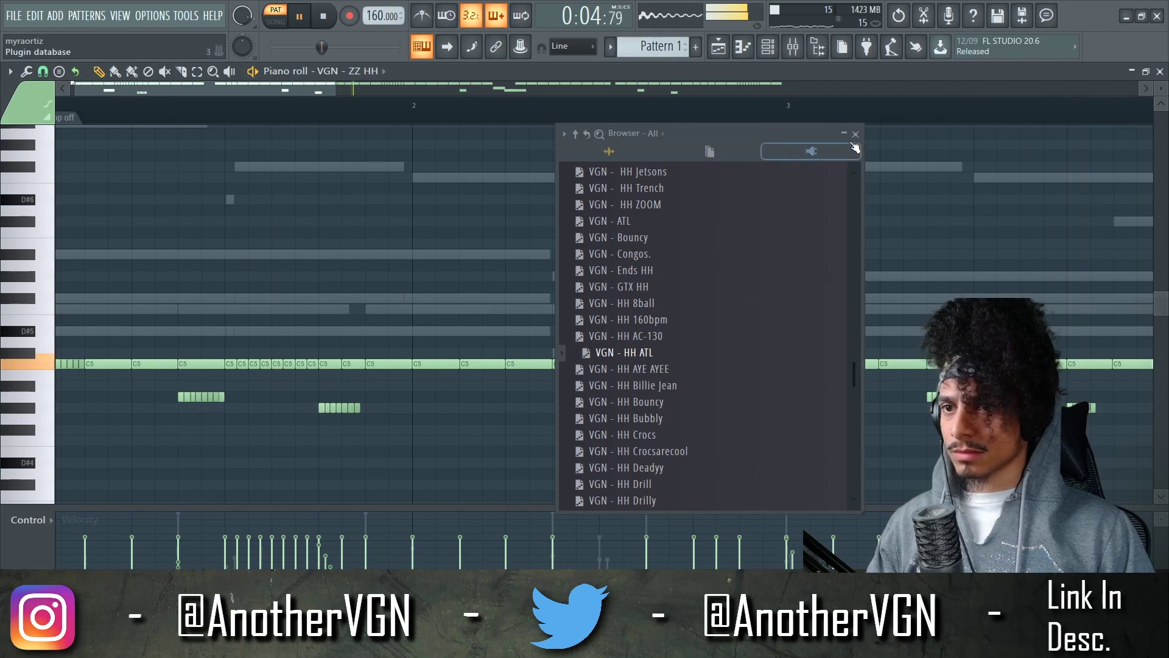
pyautogui.click(855, 134)
# Pitch the hi-hat rolls of VGN - ZZ HH down to A#4, A4 and G#4, repeating them in bars 5 to 8
pyautogui.scroll(-3, 563, 186)
pyautogui.scroll(-3, 547, 184)
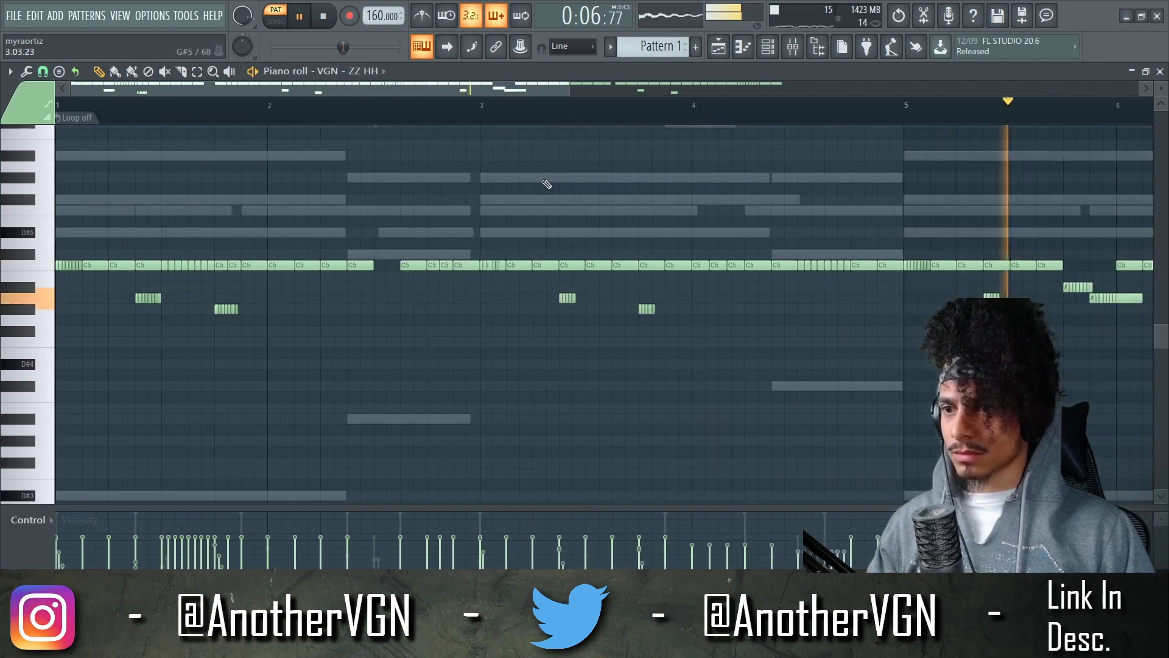
pyautogui.scroll(-5, 547, 184)
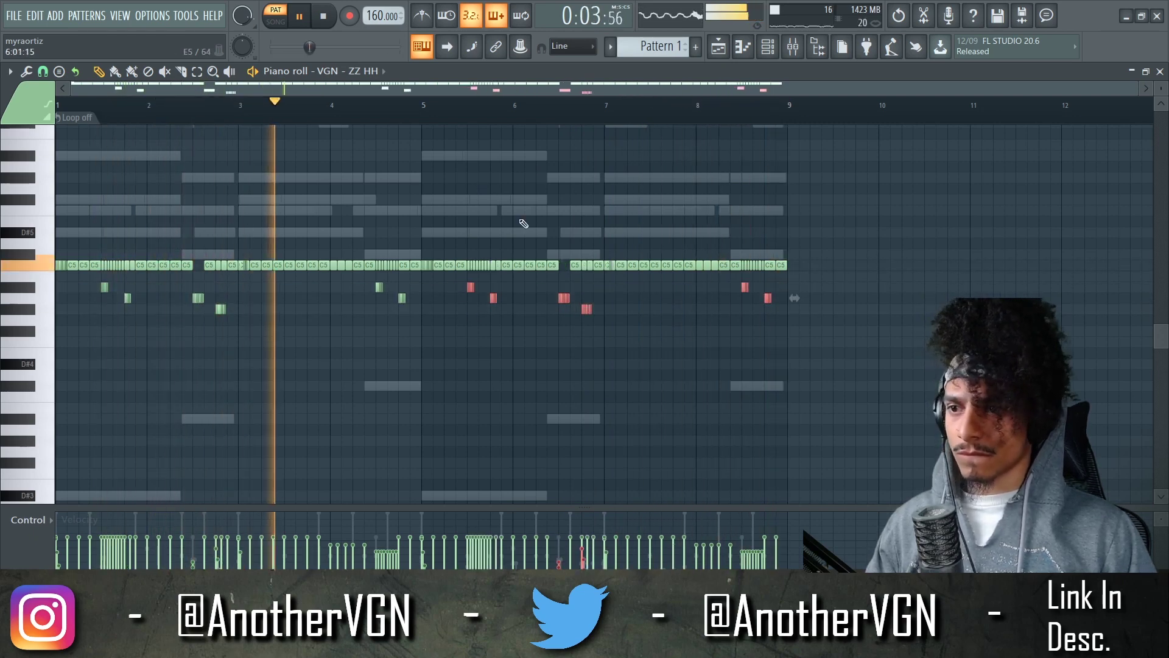
pyautogui.press('space')
# Bring up the VGN - Blasted 808 notes in the piano roll and play the pattern
pyautogui.click(373, 71)
pyautogui.click(392, 206)
pyautogui.press('space')
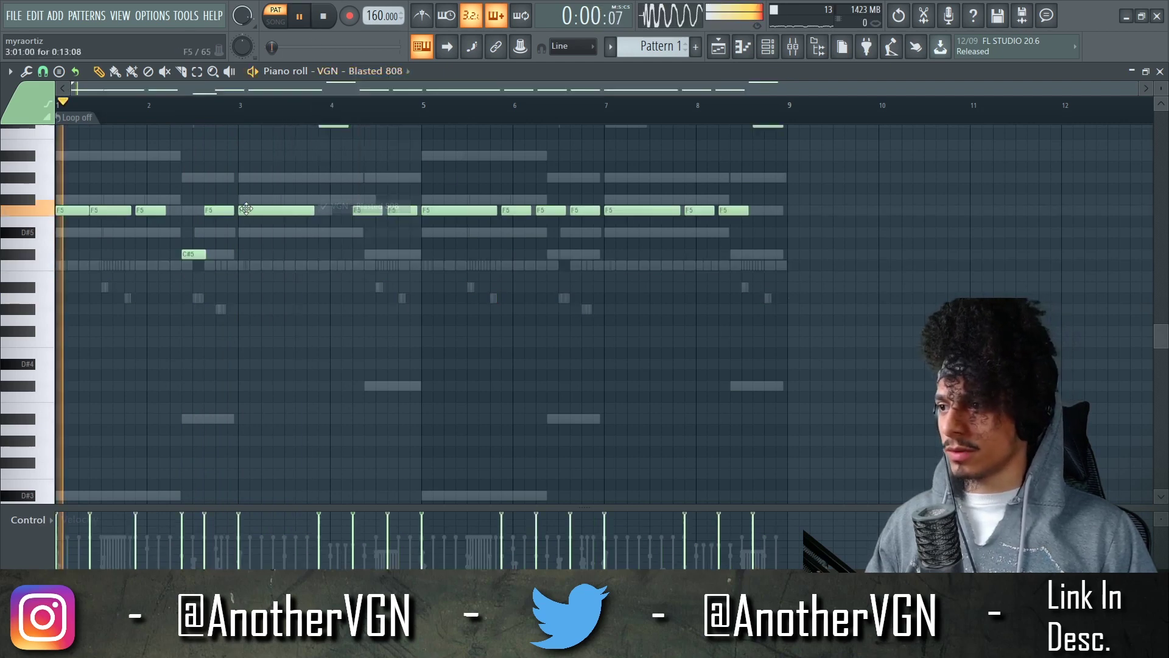
pyautogui.press('space')
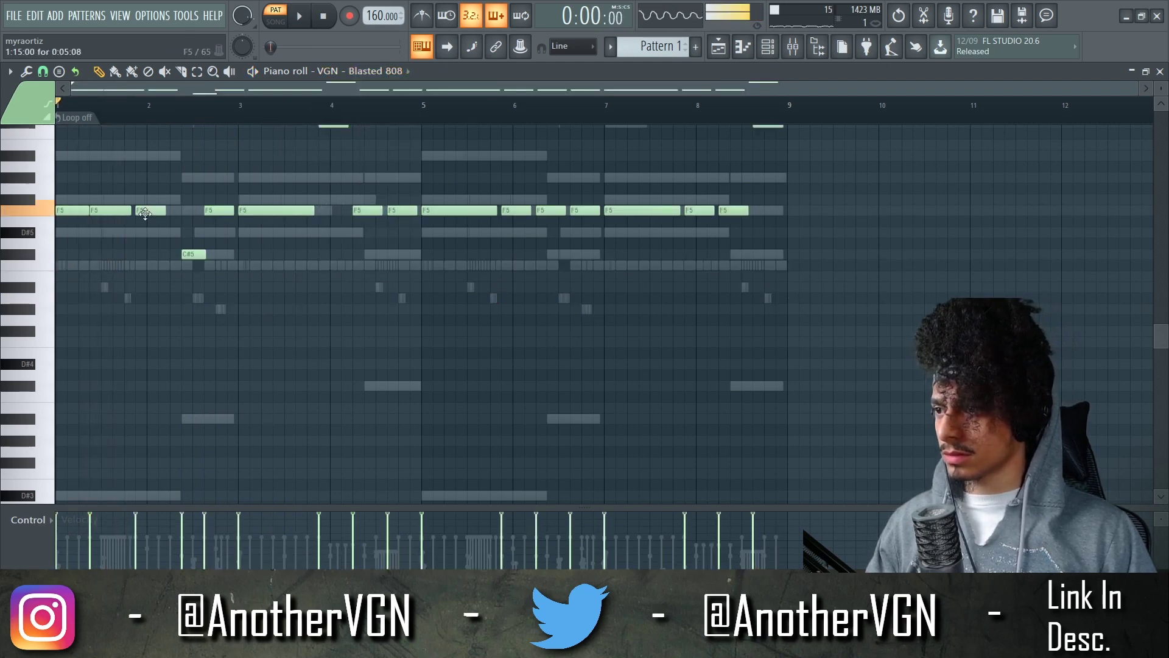
# Select SEM V2's low D#2, B1 and C#2 root notes and return to the VGN - Blasted 808 piano roll
pyautogui.click(372, 71)
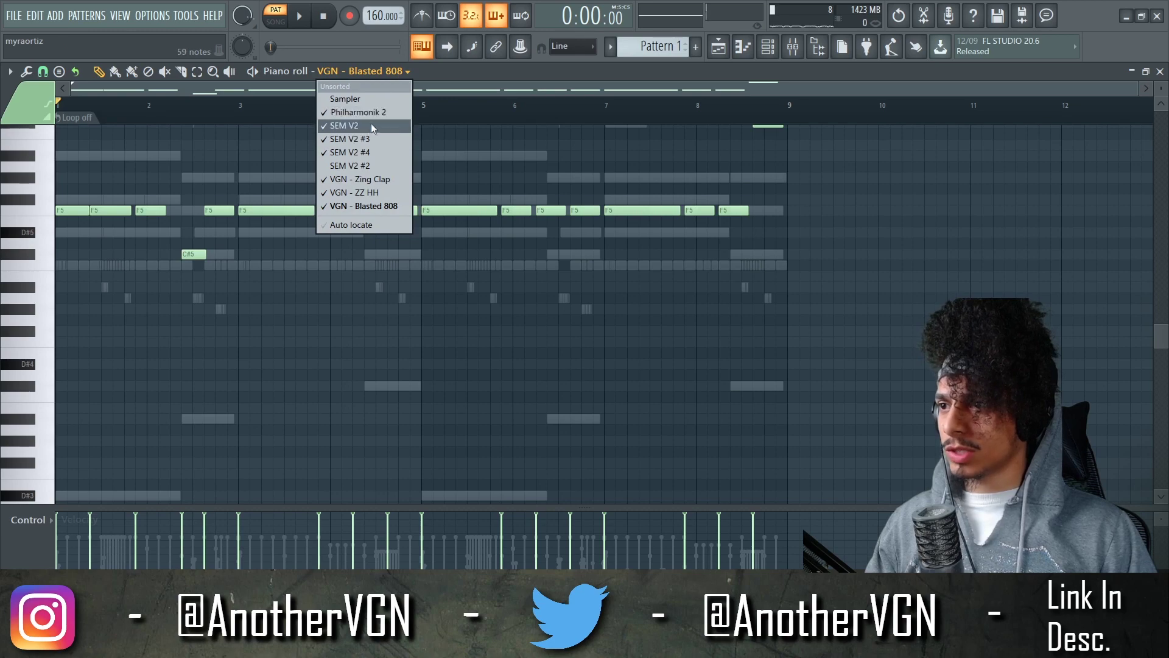
pyautogui.click(353, 125)
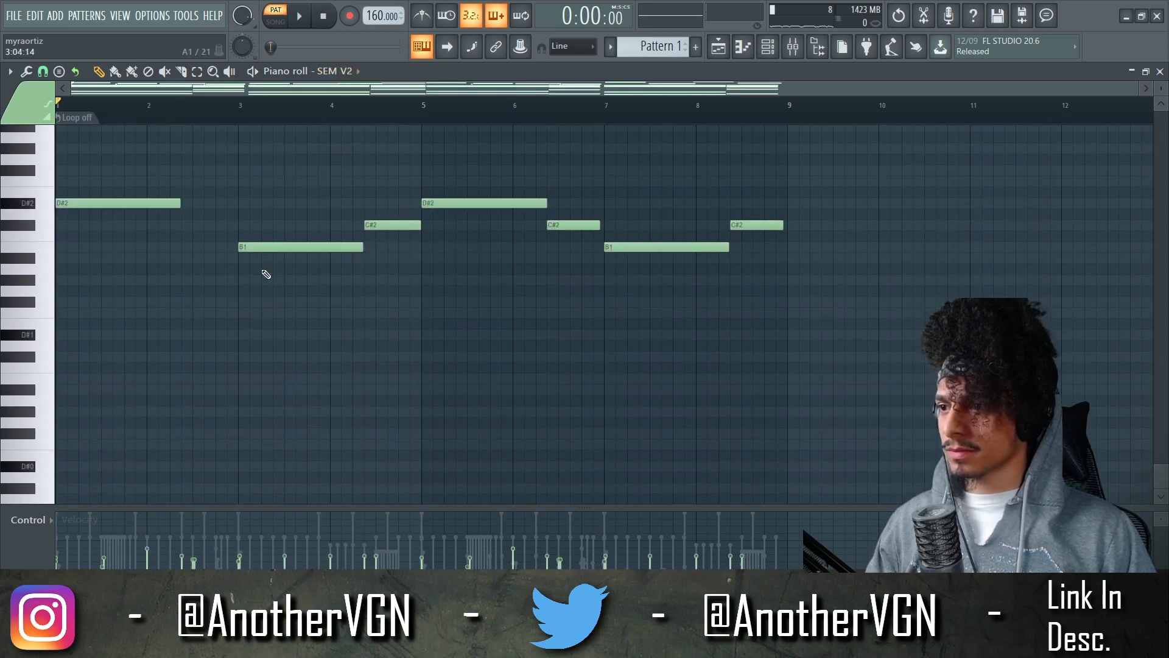
pyautogui.moveTo(817, 291); pyautogui.dragTo(2, 192)
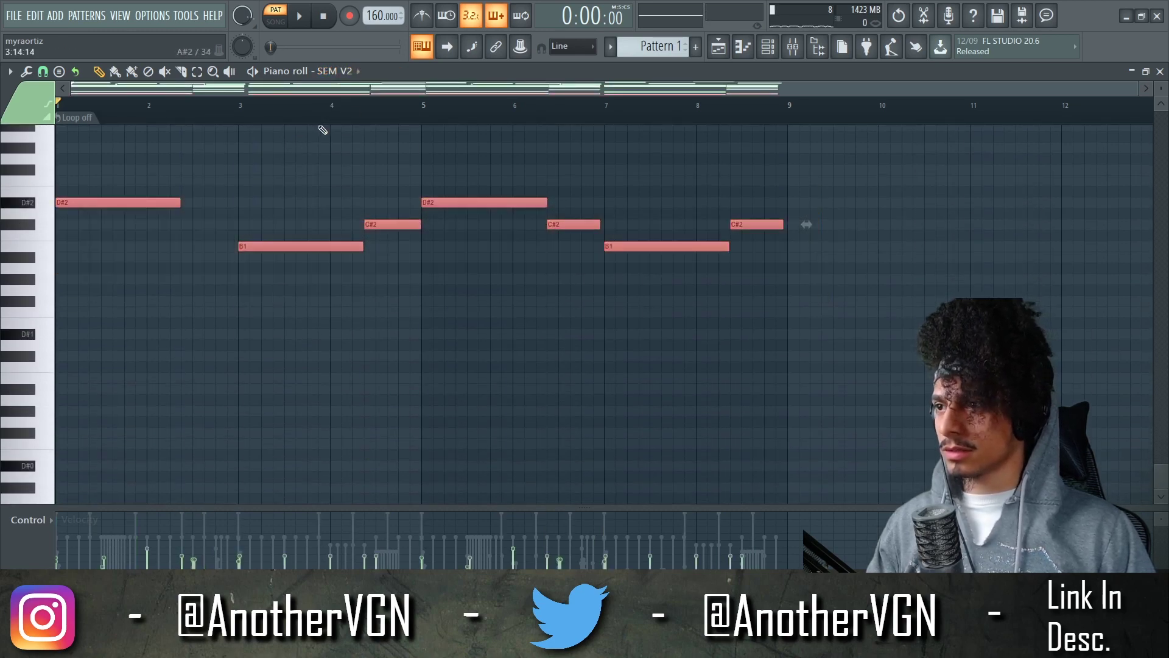
pyautogui.click(344, 71)
pyautogui.click(389, 207)
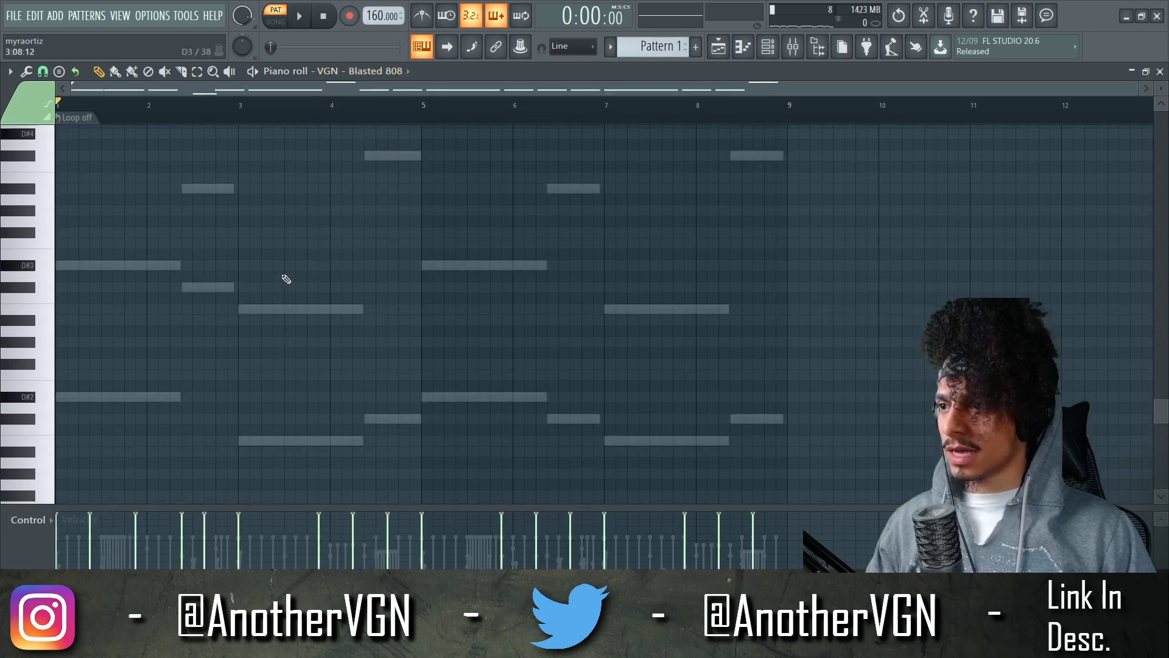
# Replace all VGN - Blasted 808 notes with the eight-note root line of D#3, C#3 and B2
pyautogui.hotkey('ctrl', 'a')
pyautogui.press('space')
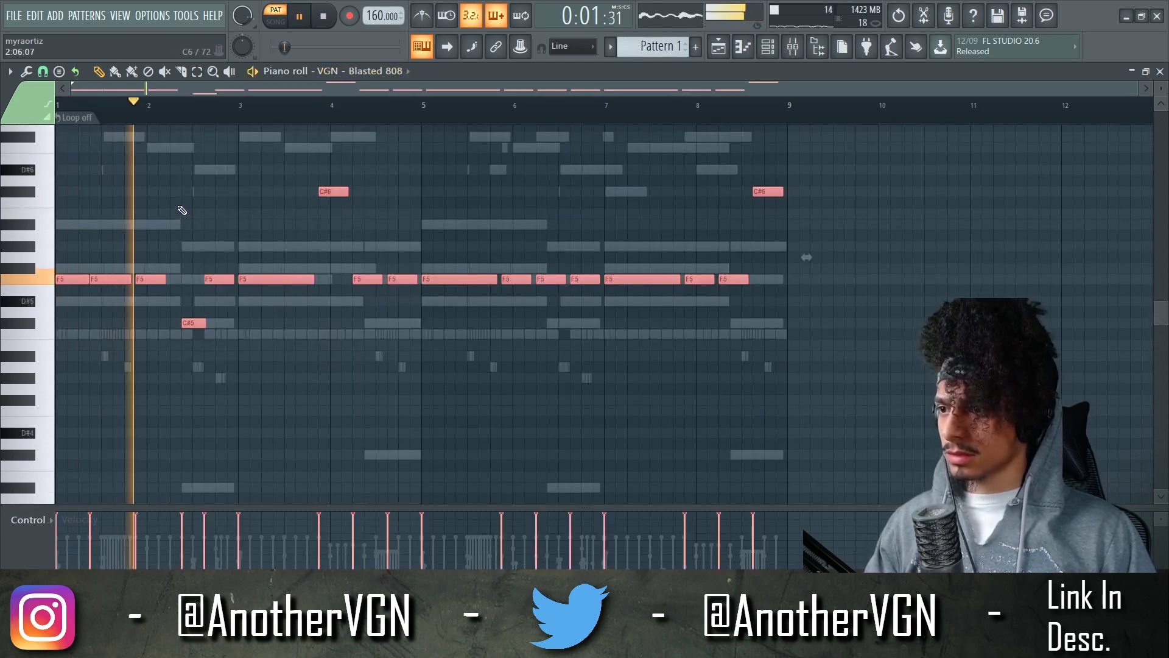
pyautogui.press('space')
pyautogui.click(379, 71)
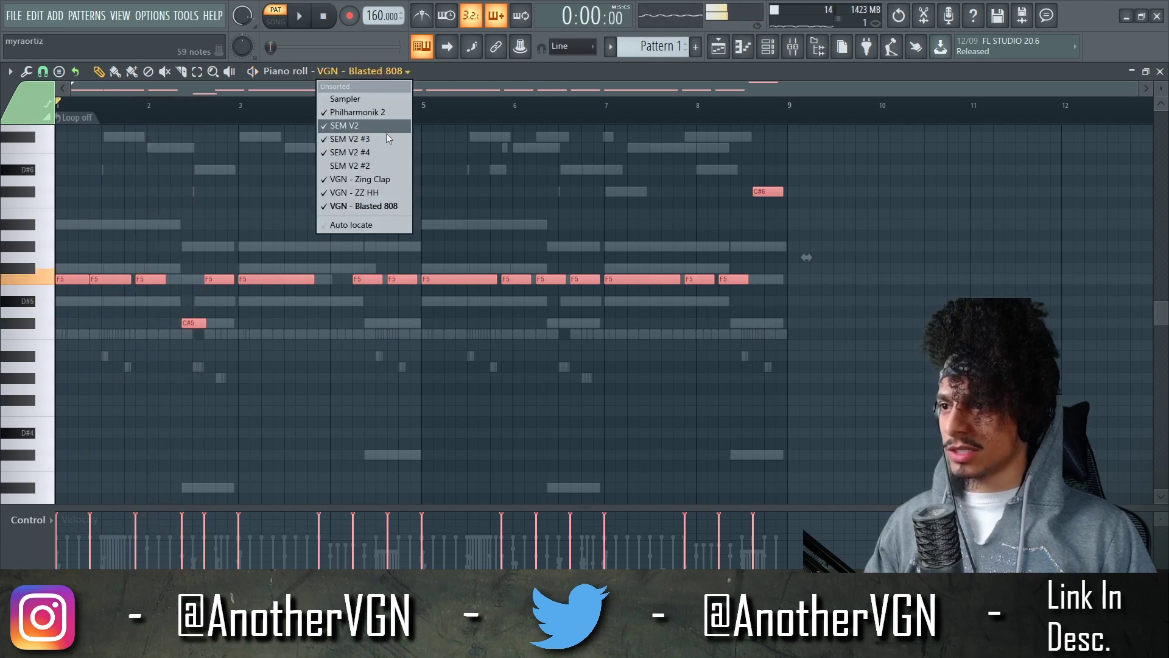
pyautogui.click(350, 139)
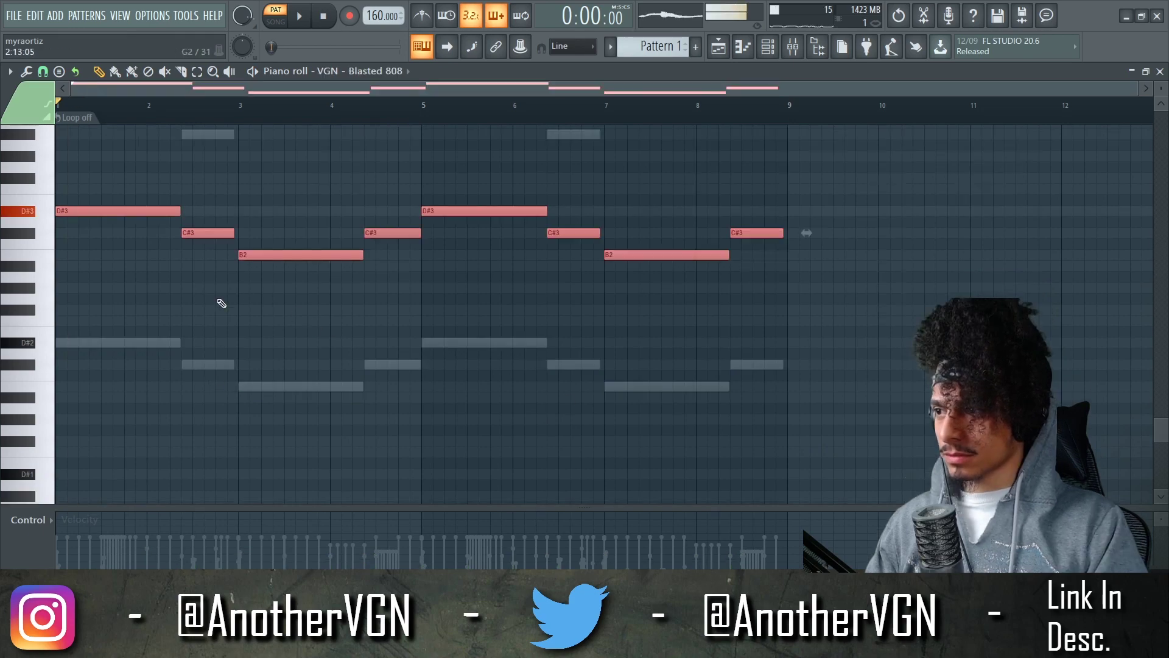
# Transpose the whole 808 root line up three octaves so it starts on D#6, checking it by playback
pyautogui.hotkey('ctrl', 'Up')
pyautogui.press('space')
pyautogui.press('space')
pyautogui.hotkey('ctrl', 'Up')
pyautogui.press('space')
pyautogui.press('space')
pyautogui.press('space')
pyautogui.scroll(10, 522, 326)
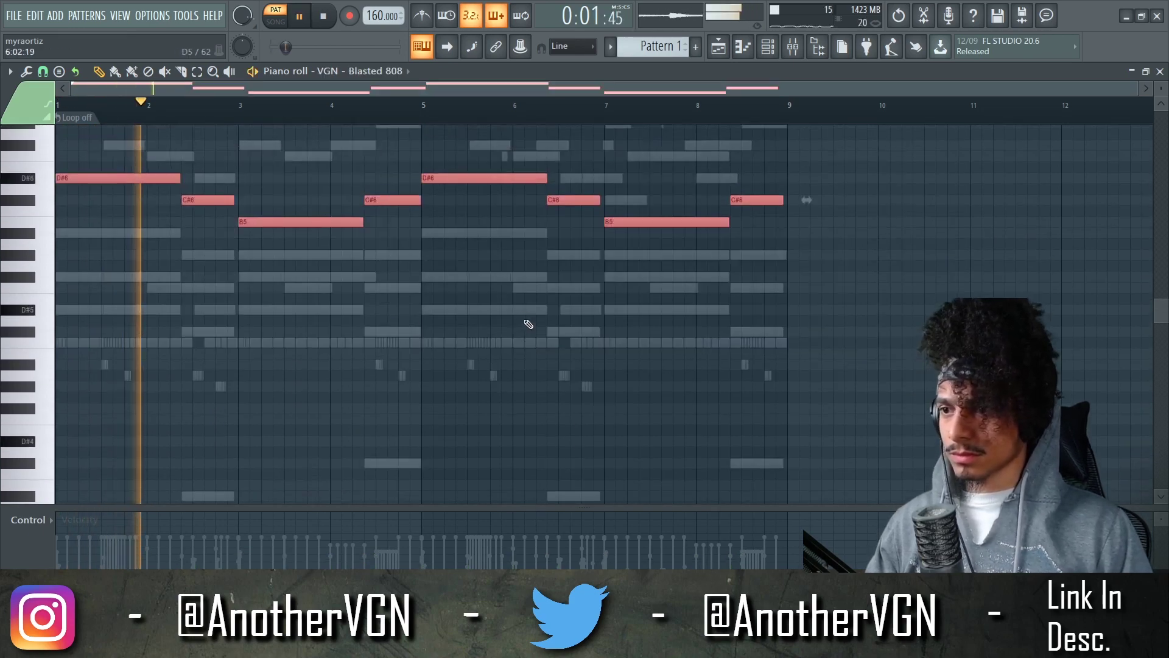
# Transpose the 808 line up two semitones and down one octave so it starts on F5, checking it by playback
pyautogui.hotkey('shift', 'Up')
pyautogui.scroll(4, 517, 323)
pyautogui.press('space')
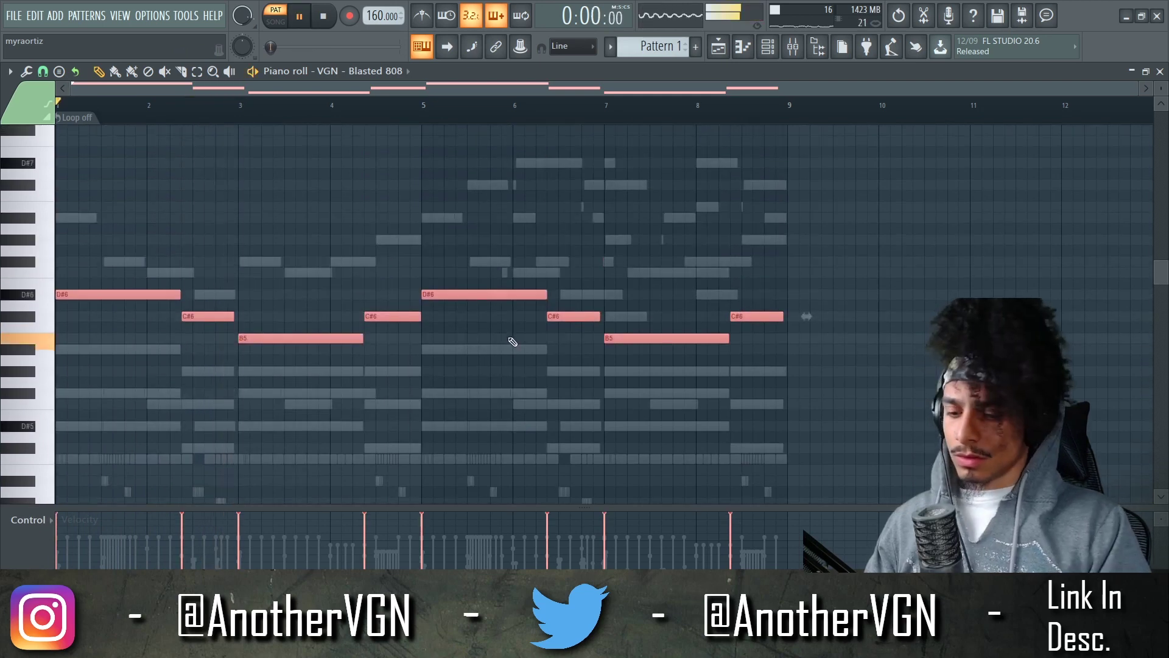
pyautogui.press('space')
pyautogui.hotkey('shift', 'Up')
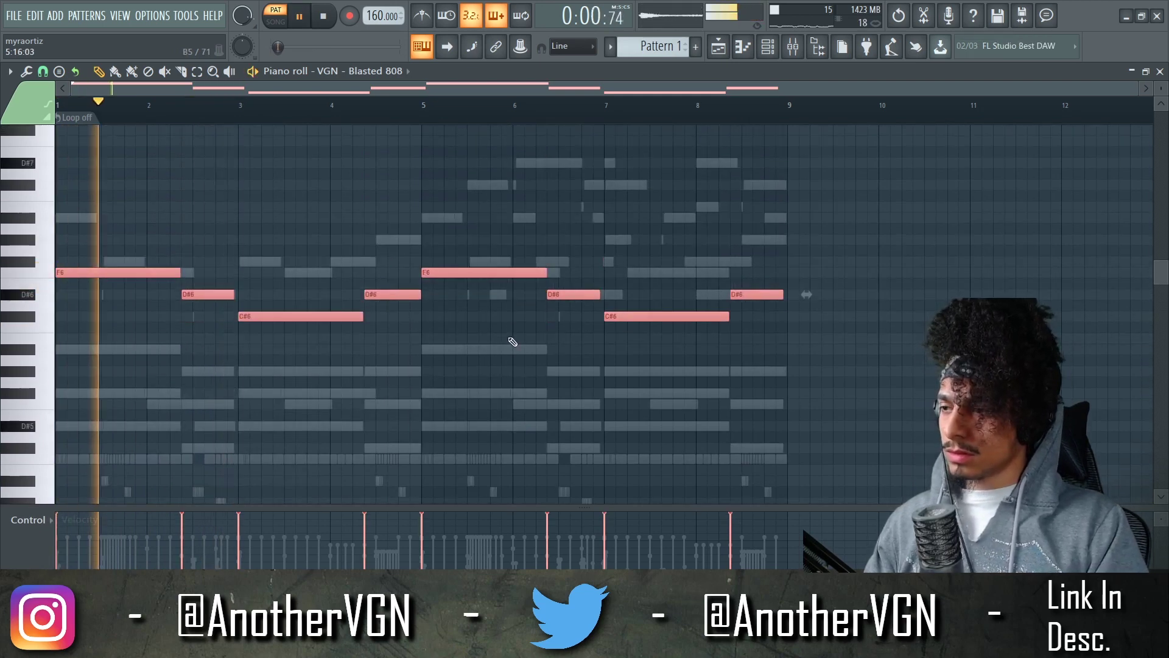
pyautogui.hotkey('ctrl', 'Down')
pyautogui.press('space')
pyautogui.press('space')
# Break up bars 7 and 8 of the 808 line with shorter C#6, D#5 and F6 notes and play the section
pyautogui.hotkey('ctrl', 'd')
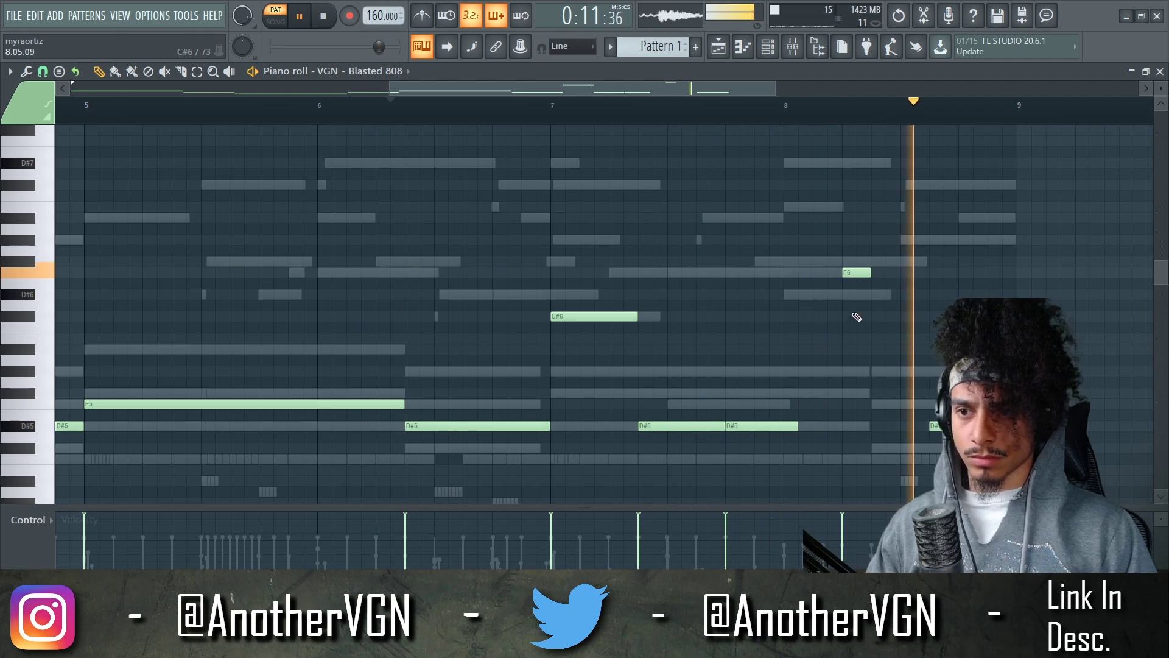
pyautogui.press('space')
pyautogui.click(523, 107)
pyautogui.press('space')
# Lower the short F6 note in bar 8 of the 808 line to D#6, lengthen it, and play the section
pyautogui.moveTo(854, 273); pyautogui.dragTo(901, 295)
pyautogui.press('space')
pyautogui.press('space')
pyautogui.scroll(2, 959, 317)
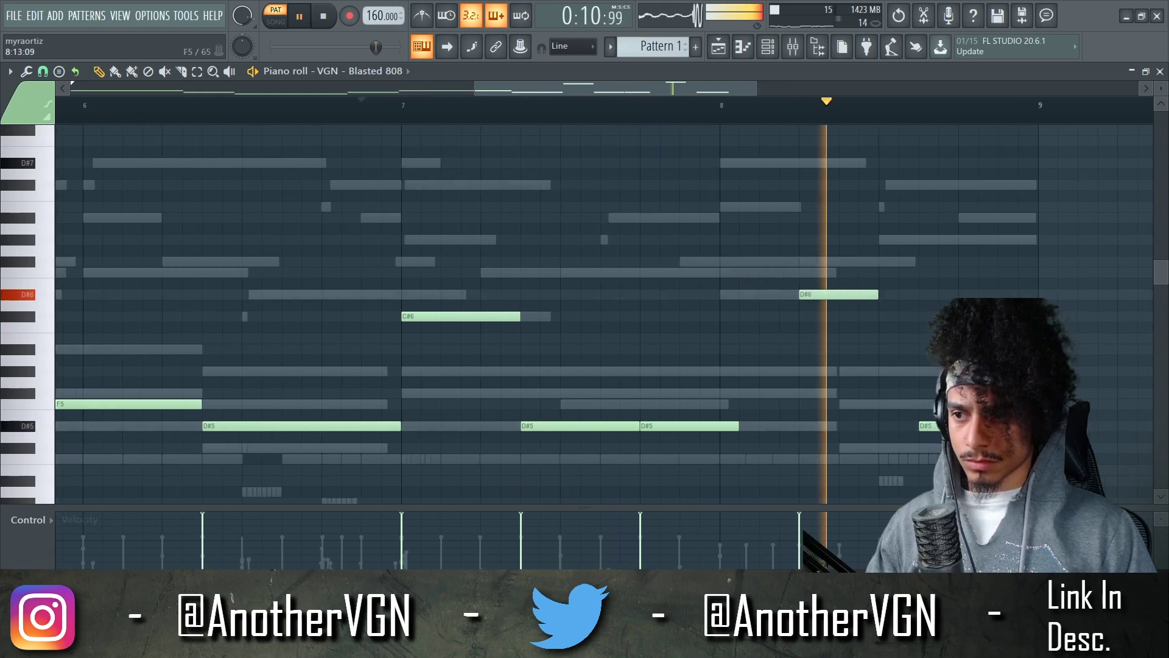
# Try the C#6 note in bar 7 one octave lower and a C#5 note in bar 8, playing the section
pyautogui.press('space')
pyautogui.hotkey('ctrl', 'Down')
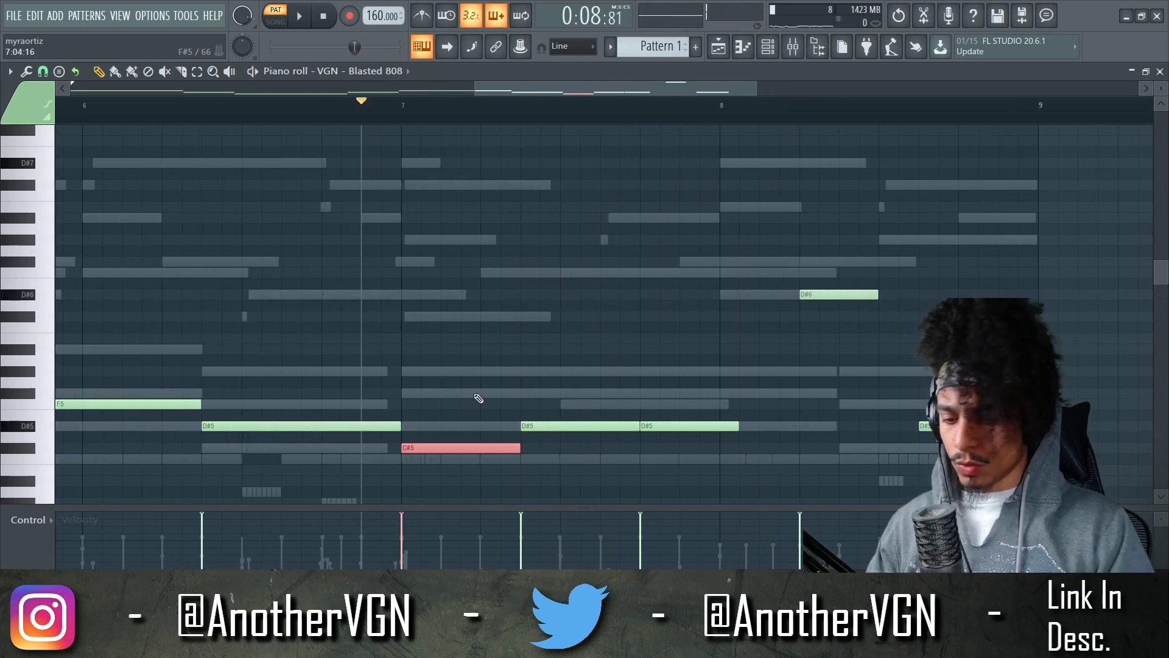
pyautogui.hotkey('ctrl', 'Up')
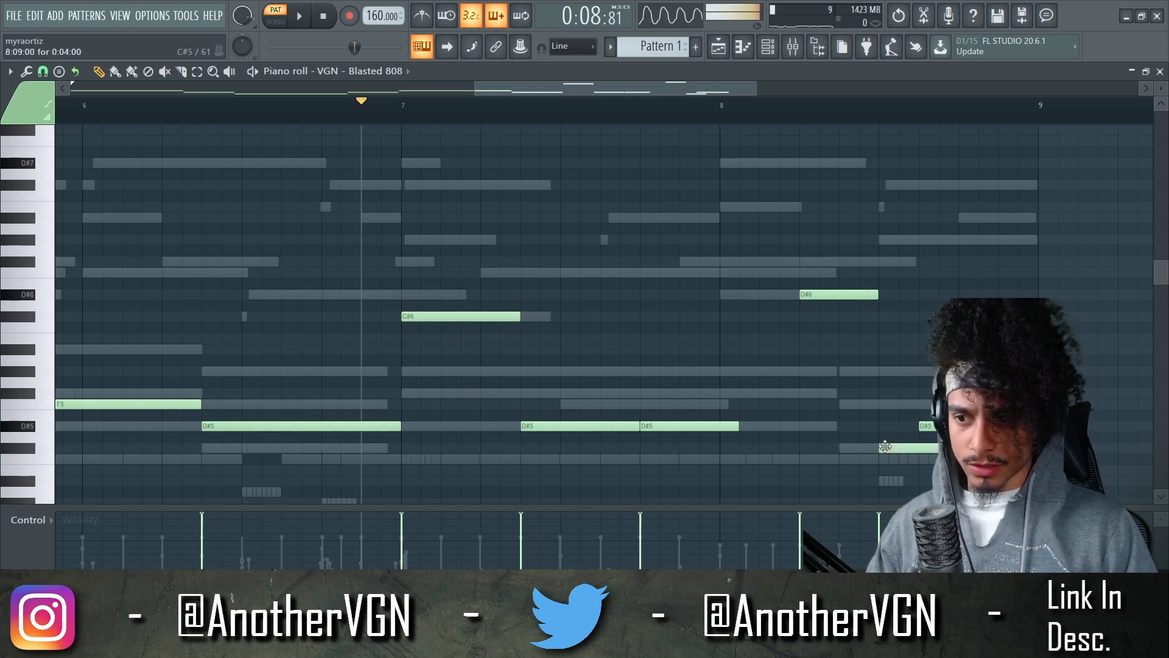
pyautogui.press('space')
pyautogui.moveTo(912, 445); pyautogui.dragTo(952, 420)
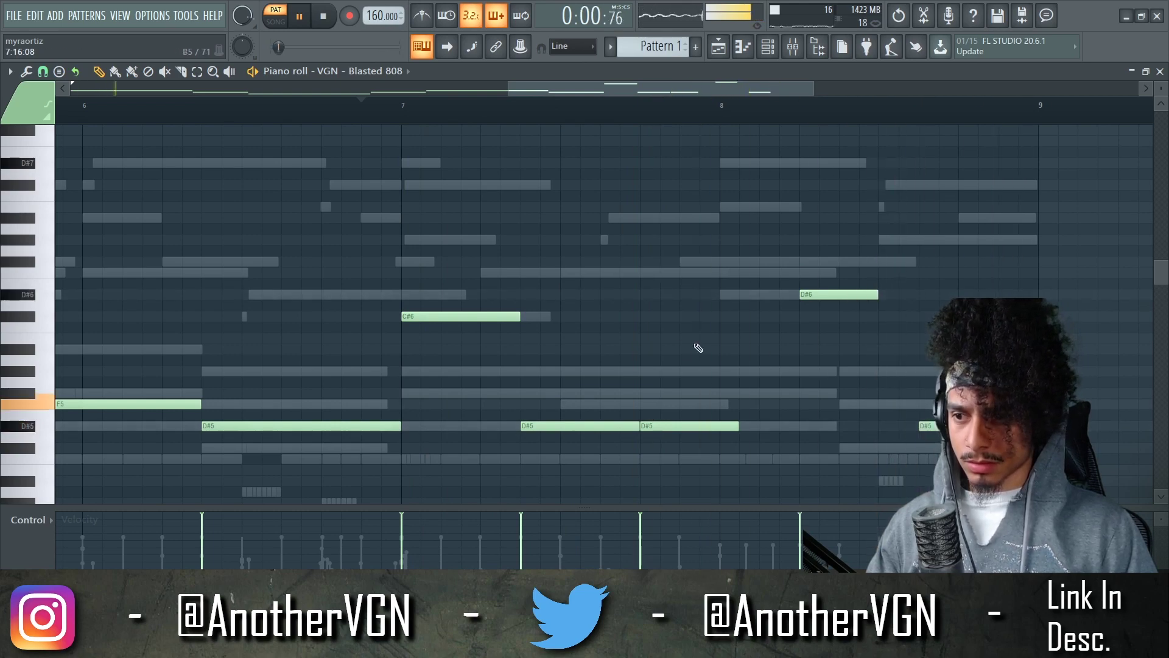
# Try a low D2 note in bar 8 of the 808 line, and delete it
pyautogui.scroll(-9, 674, 342)
pyautogui.scroll(-6, 703, 335)
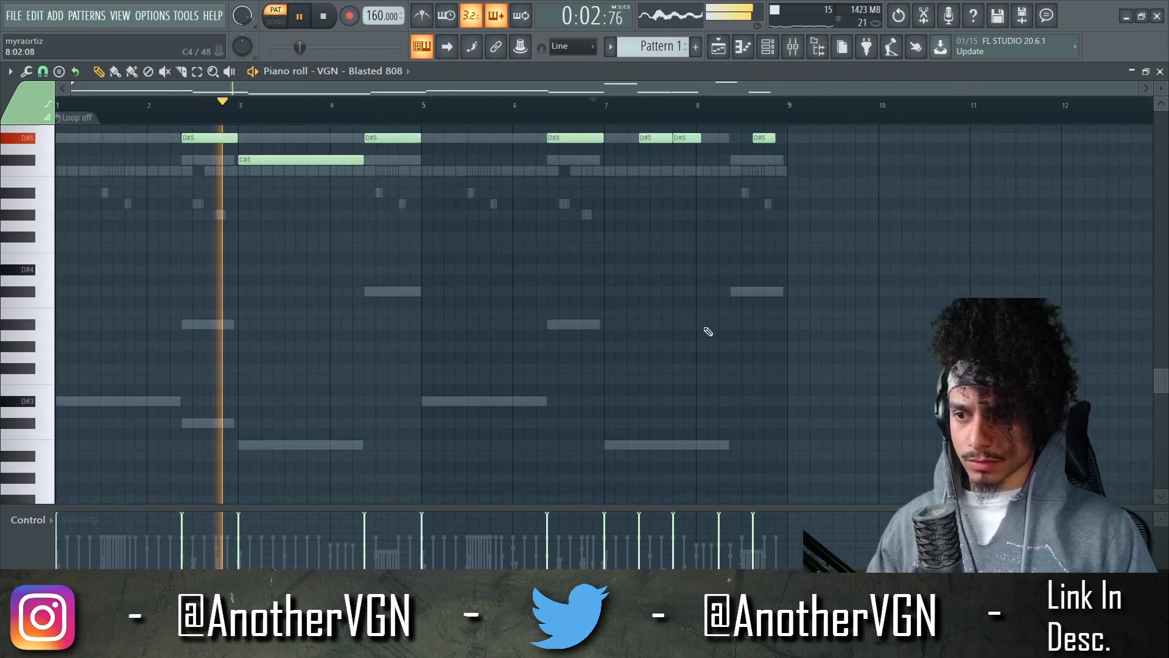
pyautogui.scroll(-5, 749, 347)
pyautogui.click(740, 240)
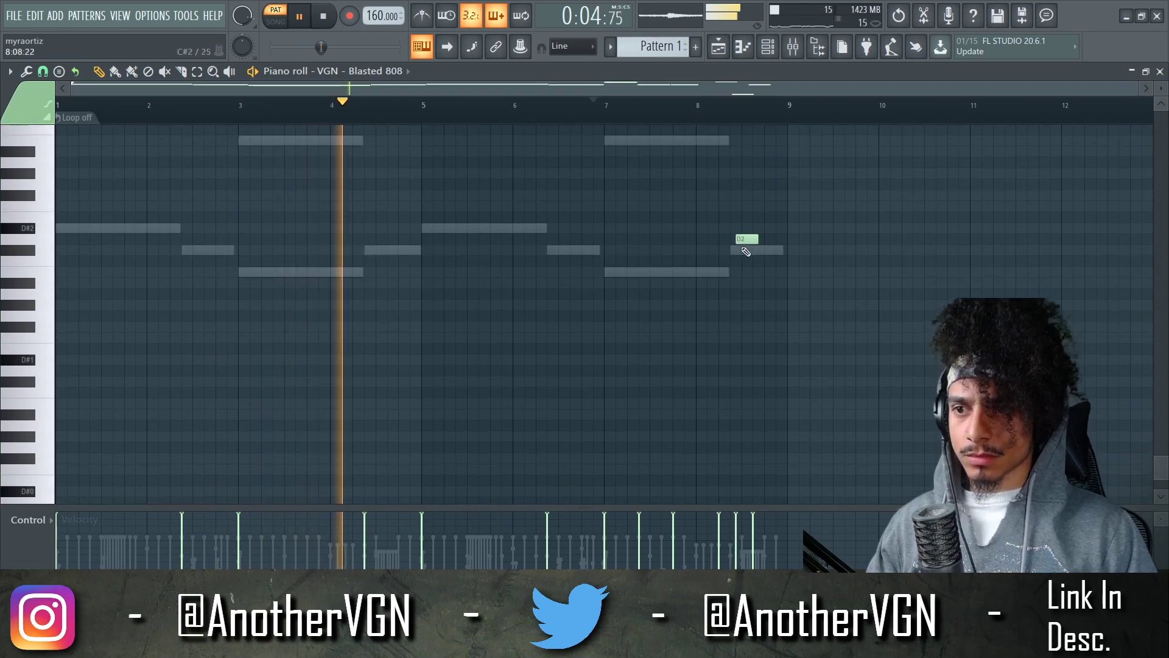
pyautogui.rightClick(740, 240)
# Rework bar 4 of the 808 line into shorter D#5 notes and raise the last note in bar 8 to F5
pyautogui.scroll(8, 740, 301)
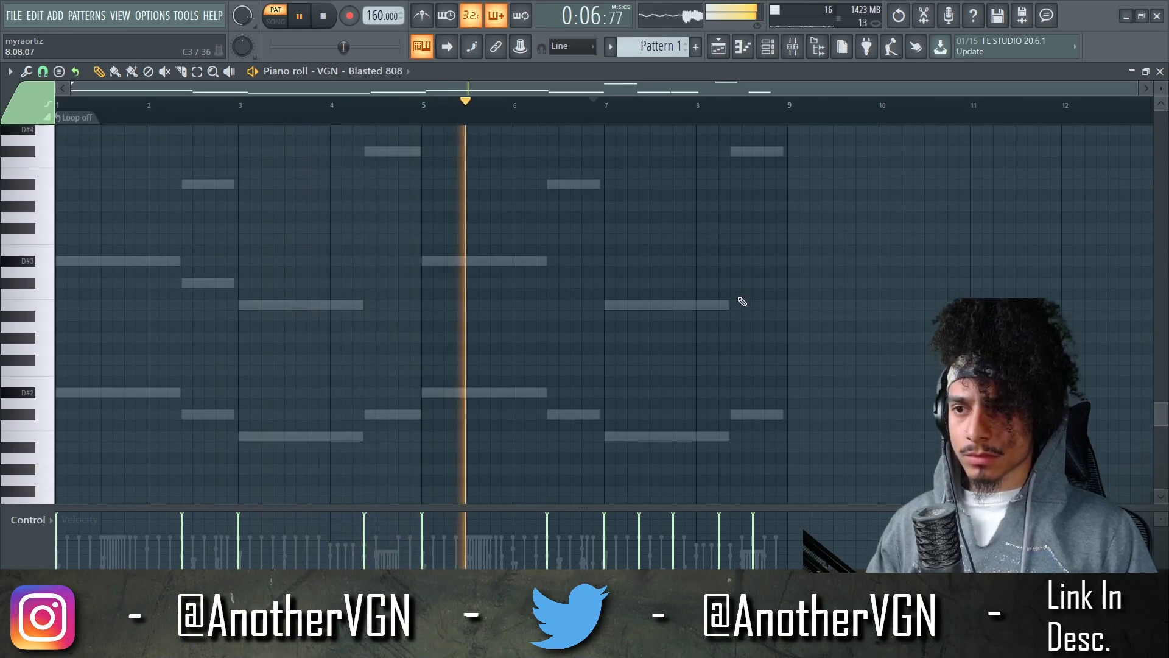
pyautogui.scroll(3, 744, 313)
pyautogui.keyDown('ctrl'); pyautogui.scroll(4, 724, 320); pyautogui.keyUp('ctrl')
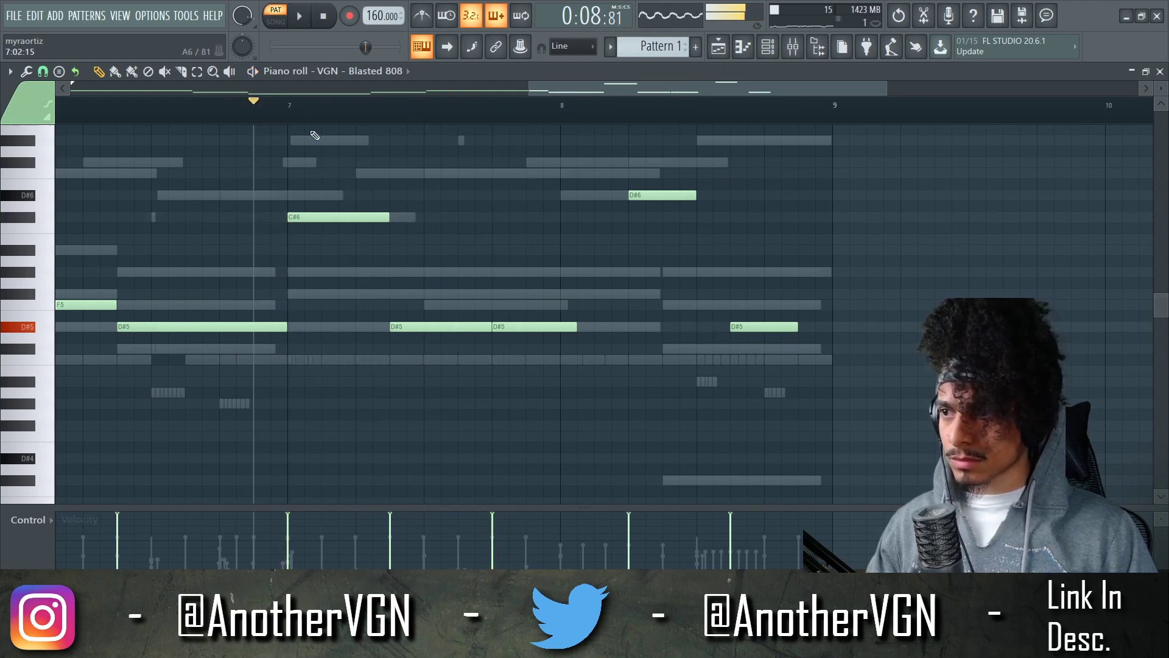
pyautogui.press('space')
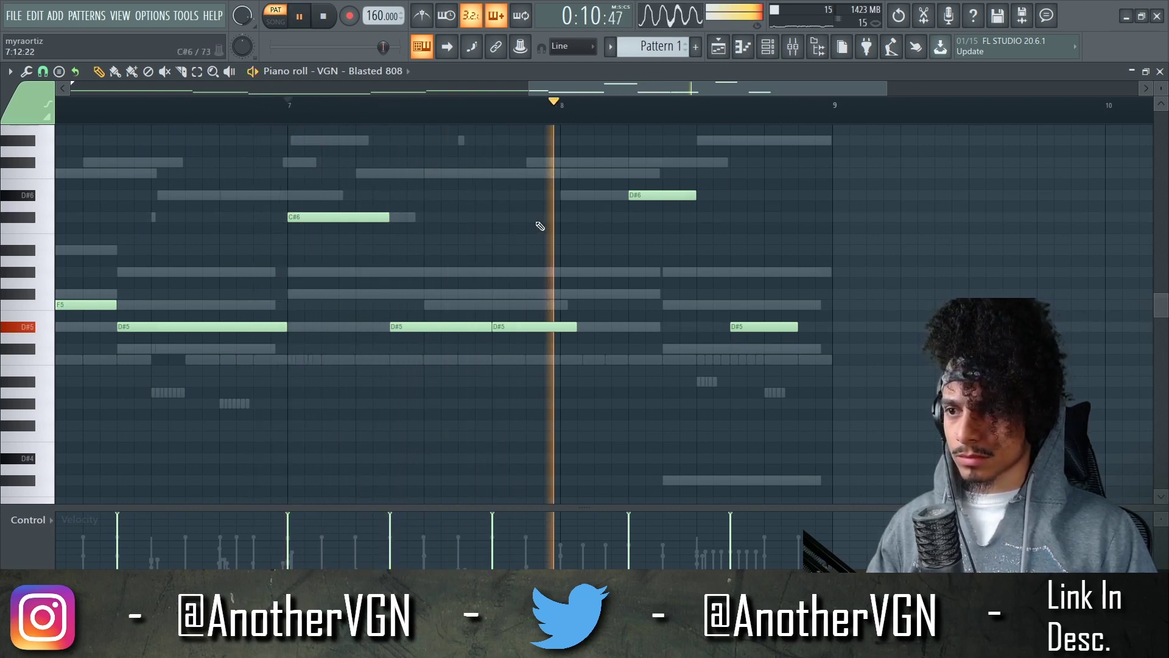
pyautogui.keyDown('ctrl'); pyautogui.scroll(-5, 768, 327); pyautogui.keyUp('ctrl')
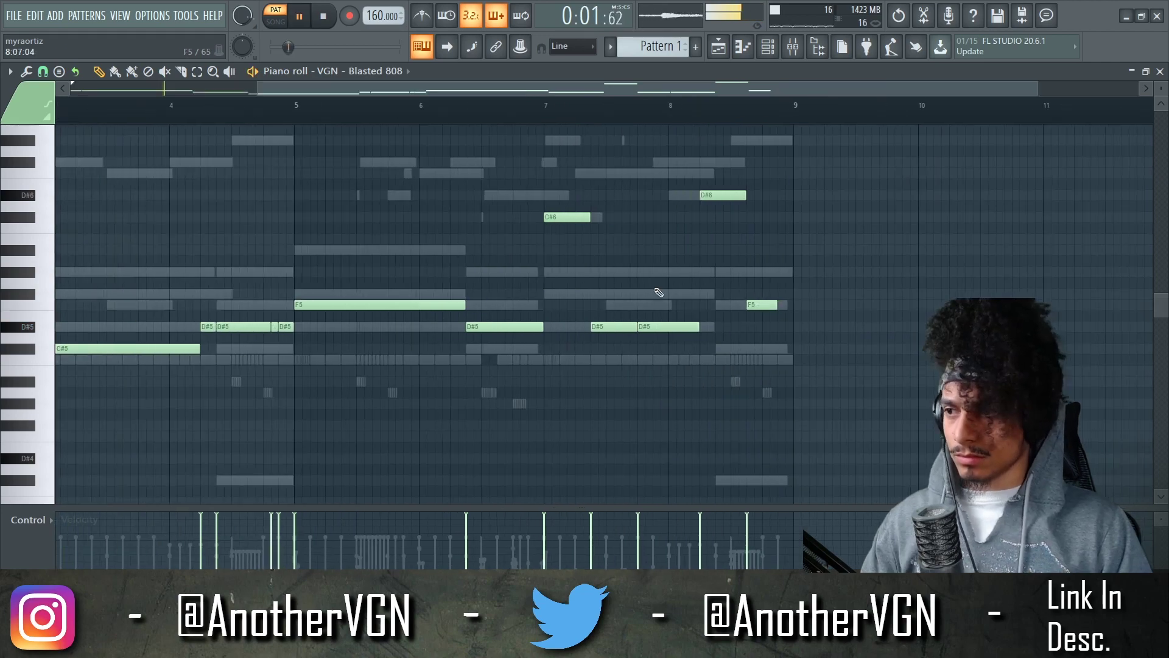
# Slice the long F5 808 note in bar 5 two steps after its start, undoing the misplaced cut
pyautogui.scroll(3, 321, 271)
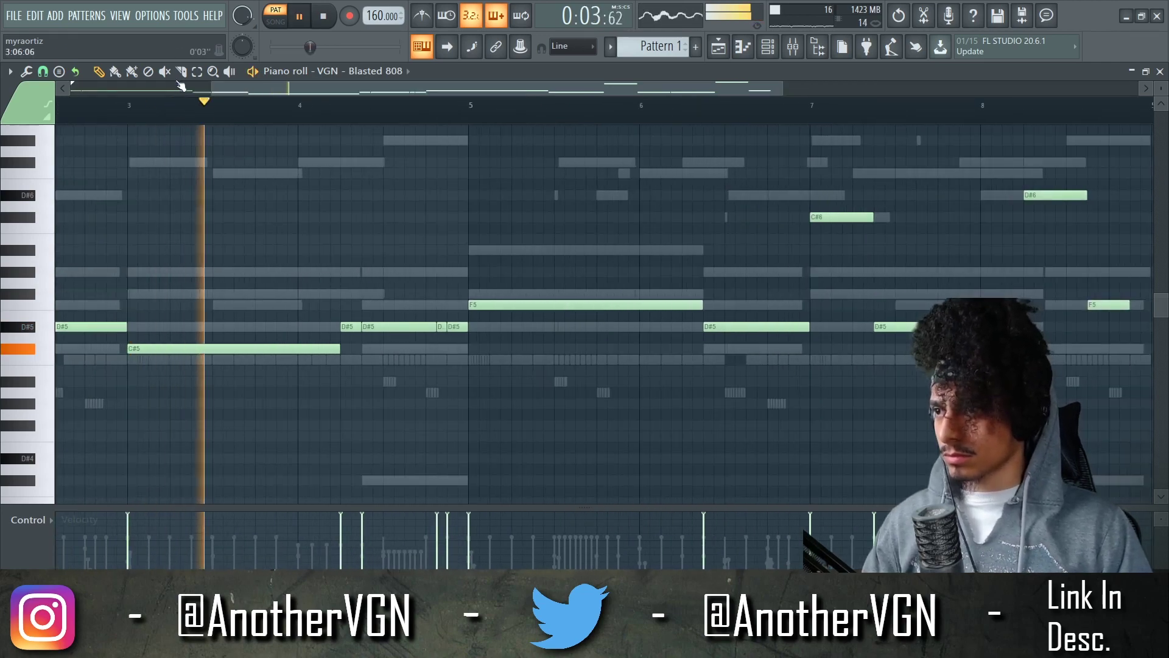
pyautogui.scroll(3, 430, 287)
pyautogui.moveTo(541, 324); pyautogui.dragTo(541, 287)
pyautogui.moveTo(580, 325); pyautogui.dragTo(575, 287)
pyautogui.scroll(-2, 567, 280)
pyautogui.hotkey('ctrl', 'z')
pyautogui.scroll(2, 608, 306)
# Slice the F5 808 note again two steps before bar 6, redoing the misplaced cut and checking by playback
pyautogui.moveTo(794, 316); pyautogui.dragTo(799, 285)
pyautogui.hotkey('ctrl', 'z')
pyautogui.press('space')
pyautogui.press('space')
pyautogui.moveTo(756, 317); pyautogui.dragTo(759, 285)
pyautogui.scroll(-2, 760, 268)
pyautogui.scroll(-2, 765, 251)
pyautogui.press('space')
pyautogui.press('space')
pyautogui.scroll(4, 699, 333)
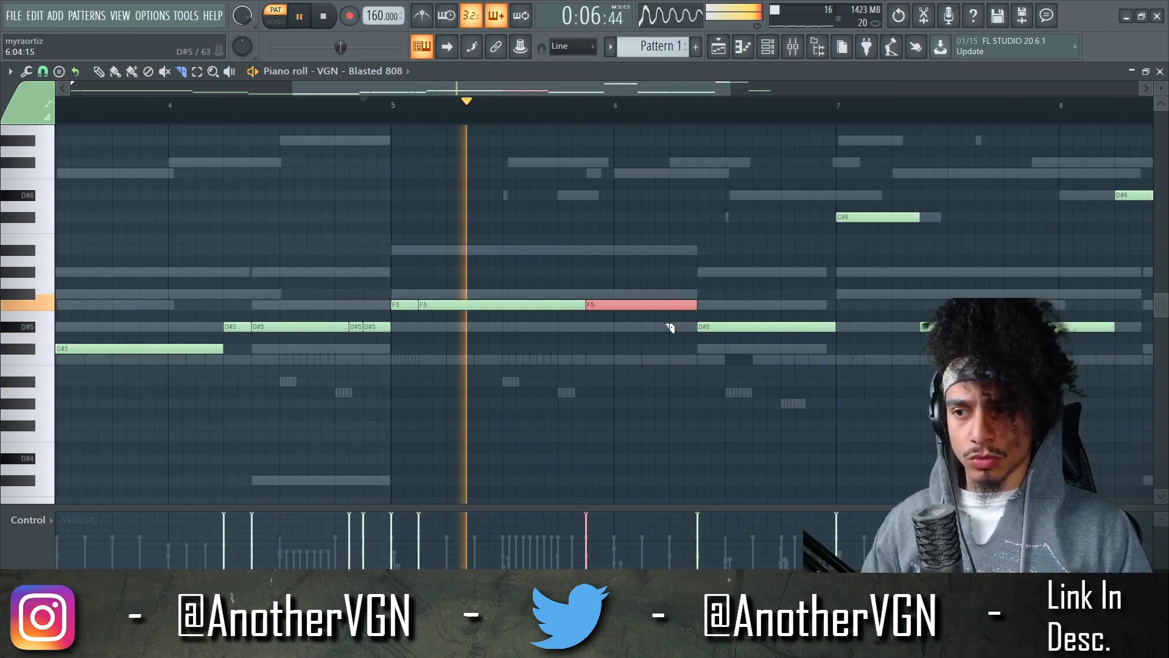
# Slice the tail of the F5 808 note two steps into bar 6 and play it from bar 5
pyautogui.moveTo(647, 314); pyautogui.dragTo(652, 295)
pyautogui.press('space')
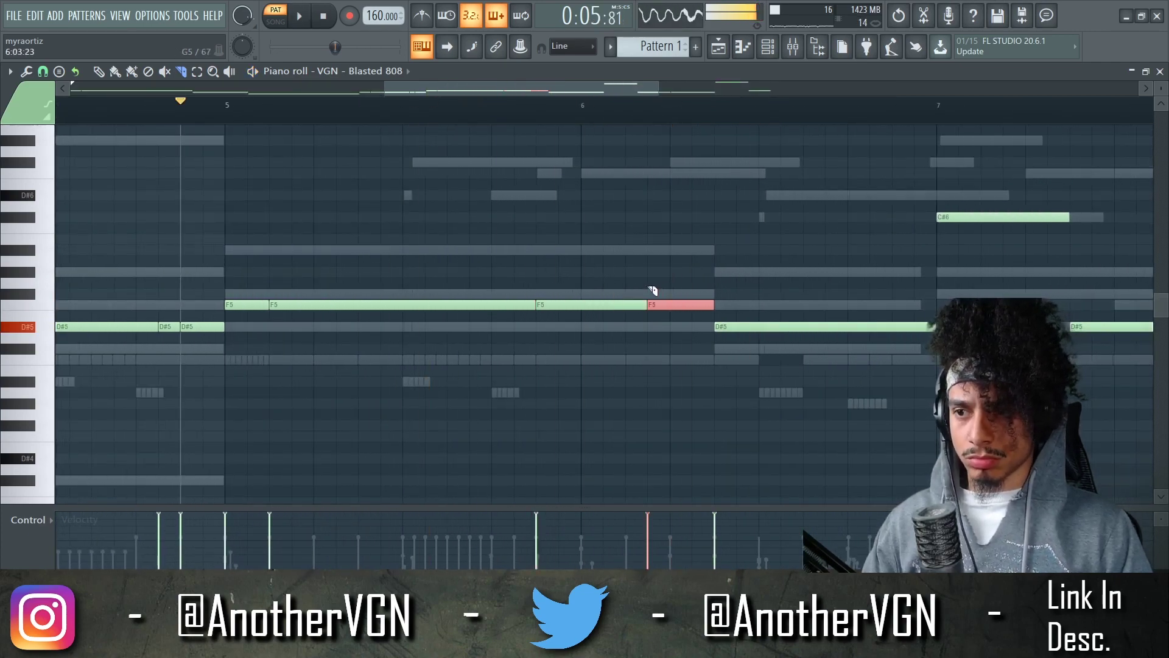
pyautogui.press('space')
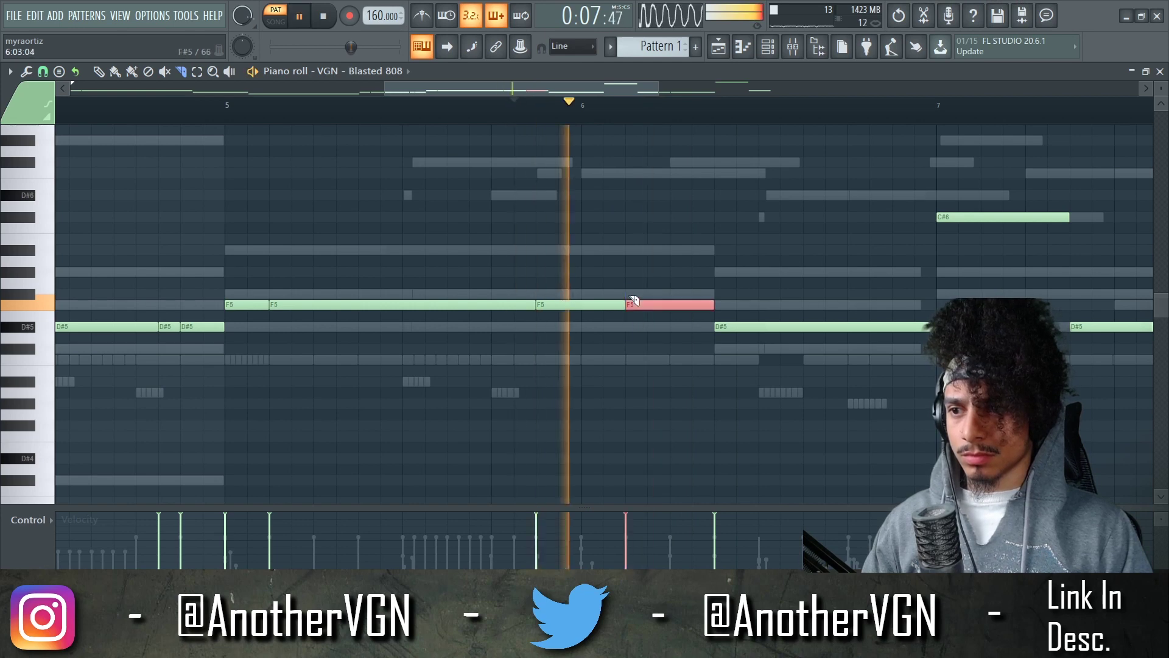
pyautogui.click(225, 106)
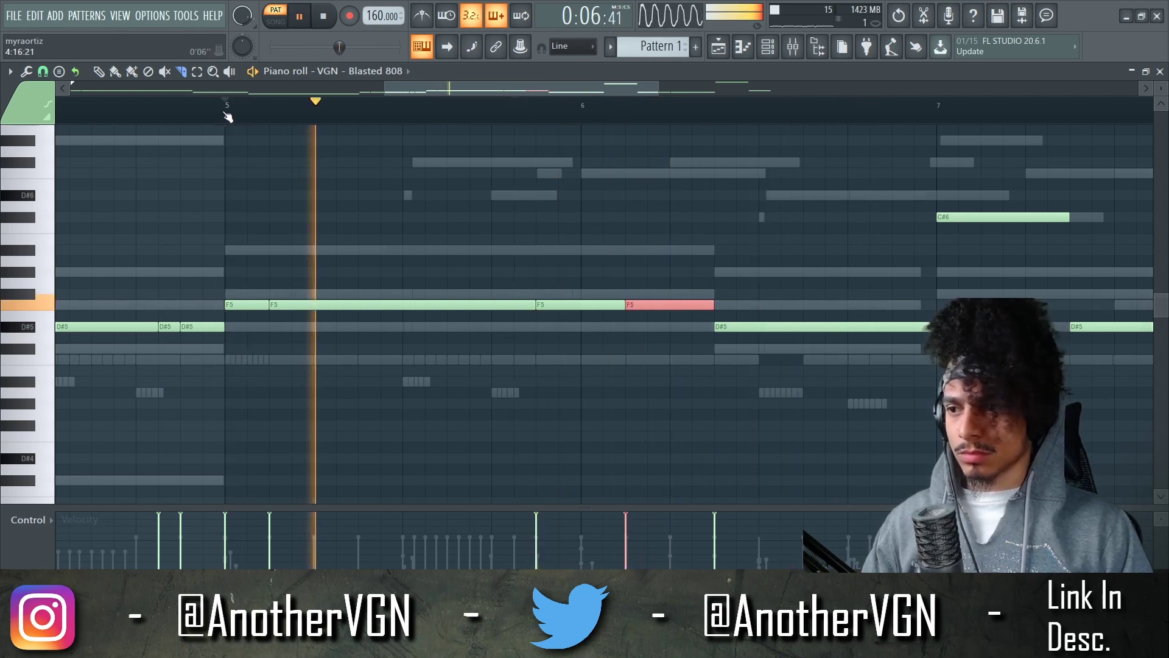
pyautogui.press('space')
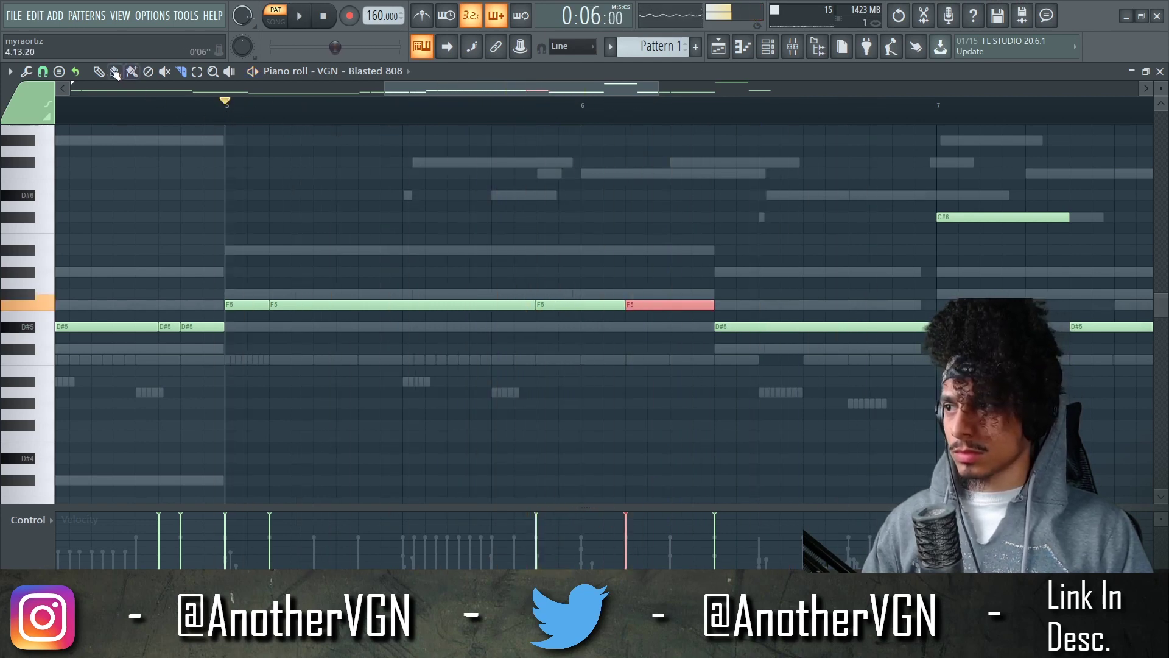
# Try the sliced F5 tail in bar 6 on C#6, and delete that note while playing the line
pyautogui.press('space')
pyautogui.moveTo(643, 304); pyautogui.dragTo(642, 242)
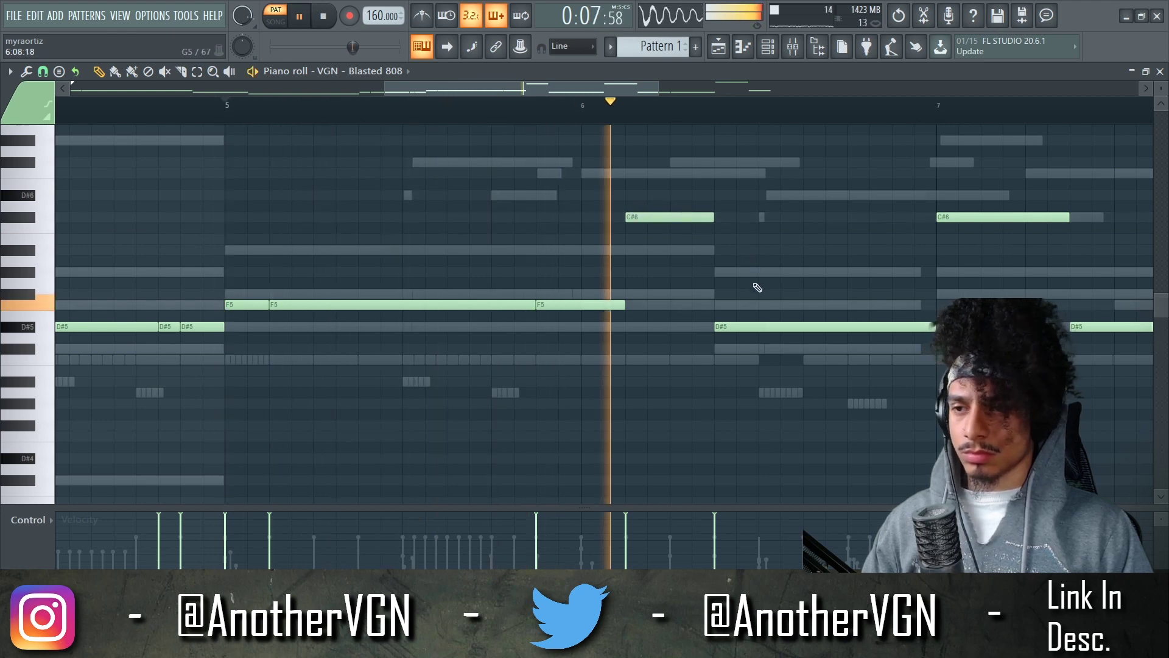
pyautogui.rightClick(654, 217)
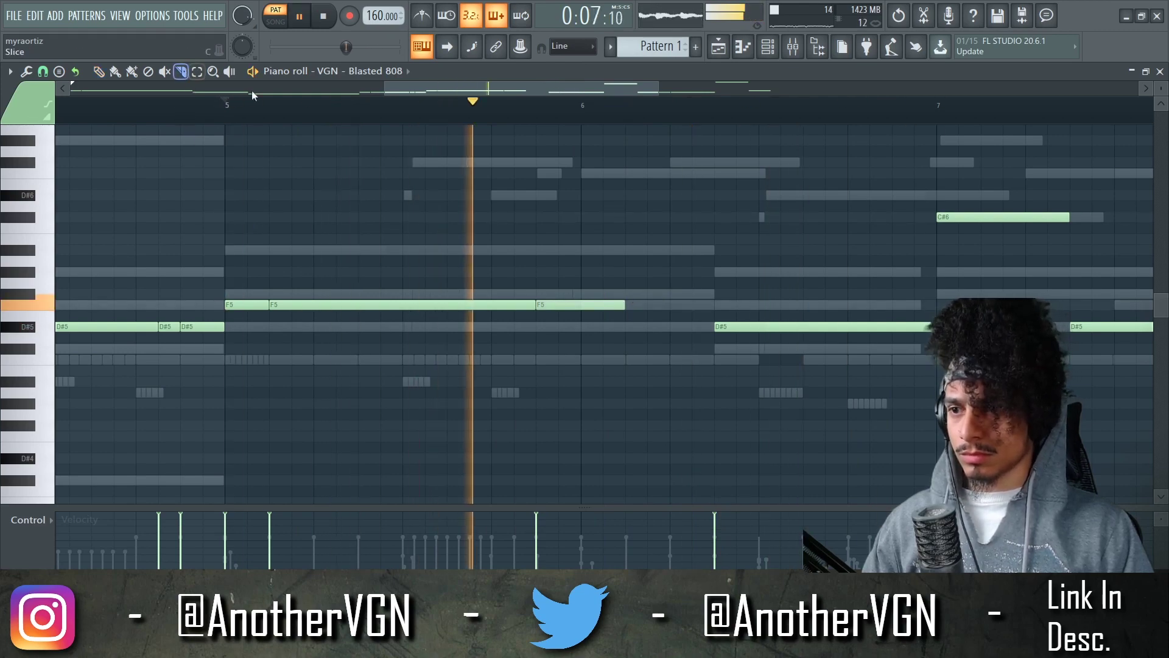
pyautogui.scroll(2, 816, 382)
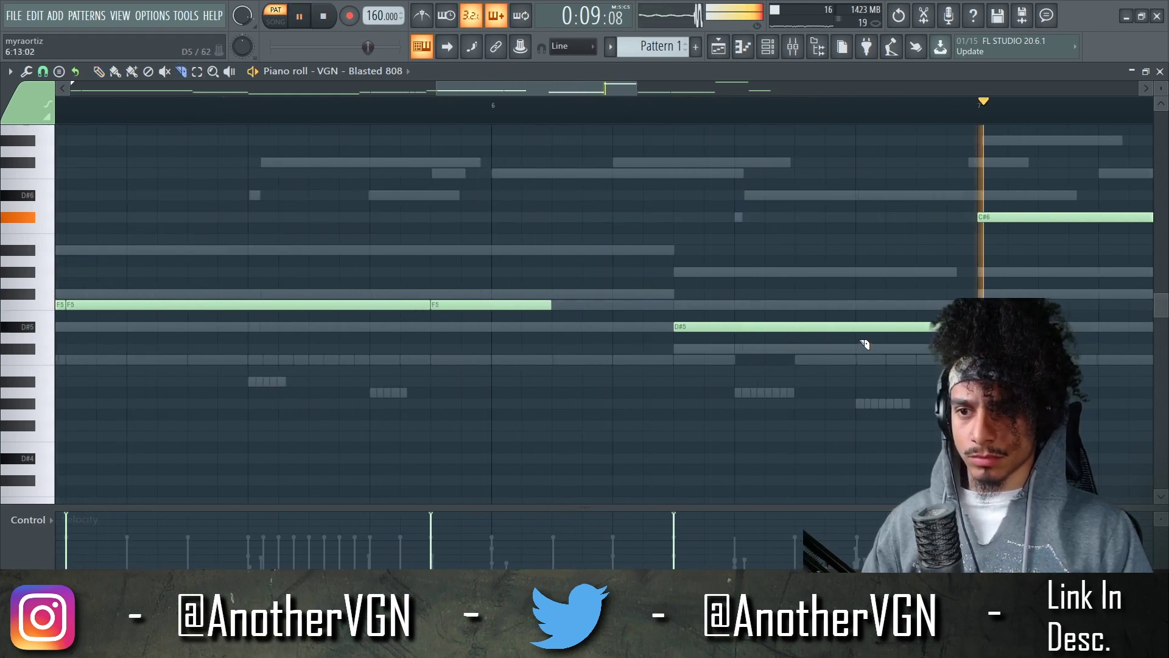
pyautogui.scroll(-3, 865, 344)
pyautogui.scroll(-1, 849, 336)
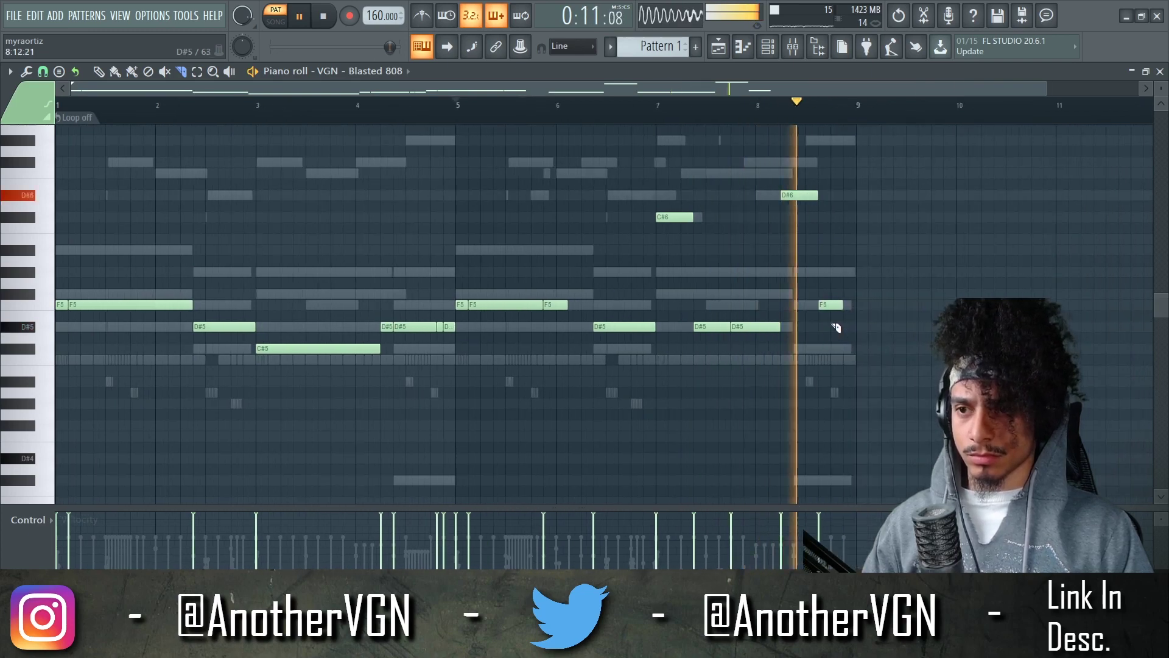
# Add VGN - Tyson Kick from the Kicks folder of ANOTHERVGN - AnotherDrumKit as a new channel and place kick hits across bars 1 to 8
pyautogui.click(793, 50)
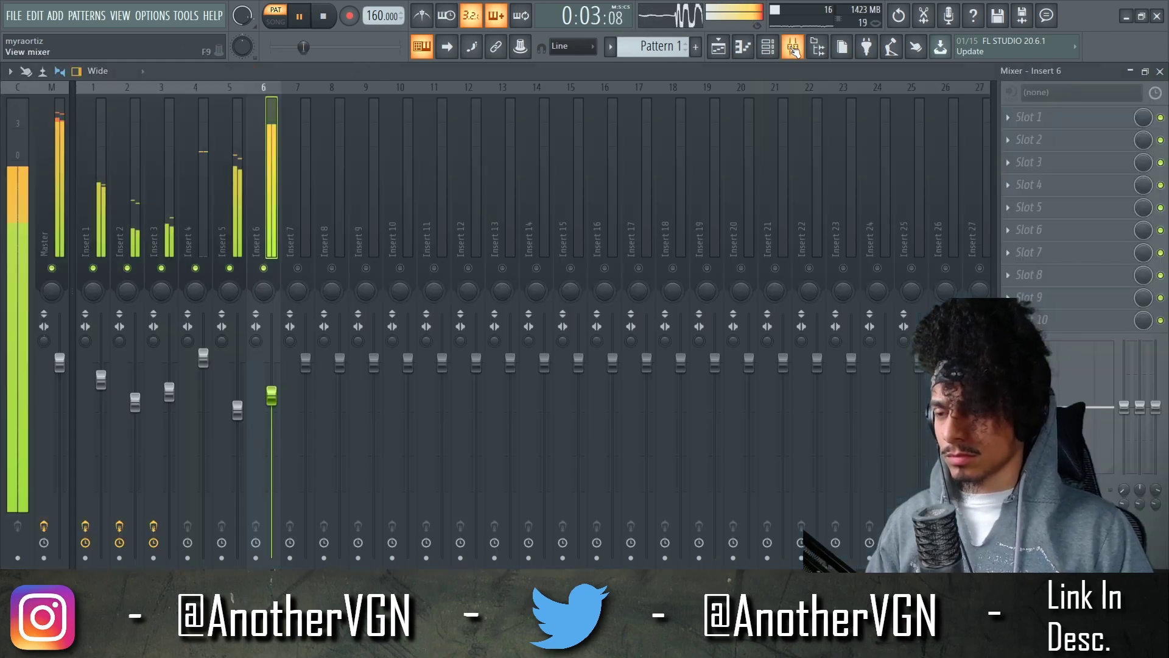
pyautogui.click(840, 49)
pyautogui.scroll(5, 674, 340)
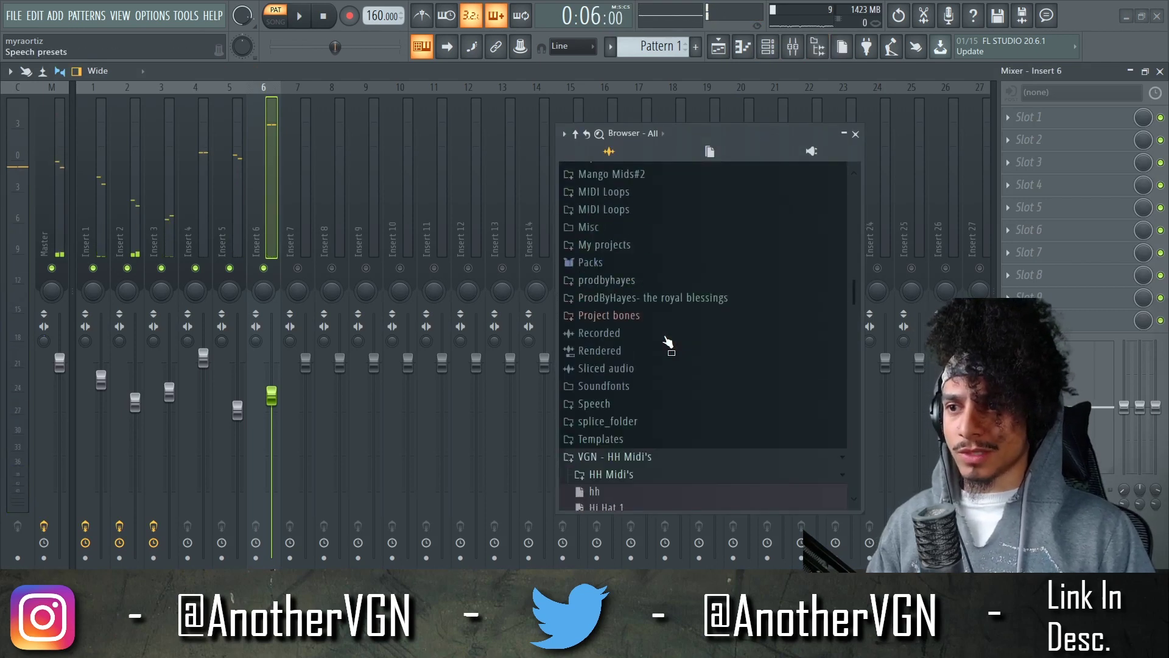
pyautogui.scroll(3, 615, 408)
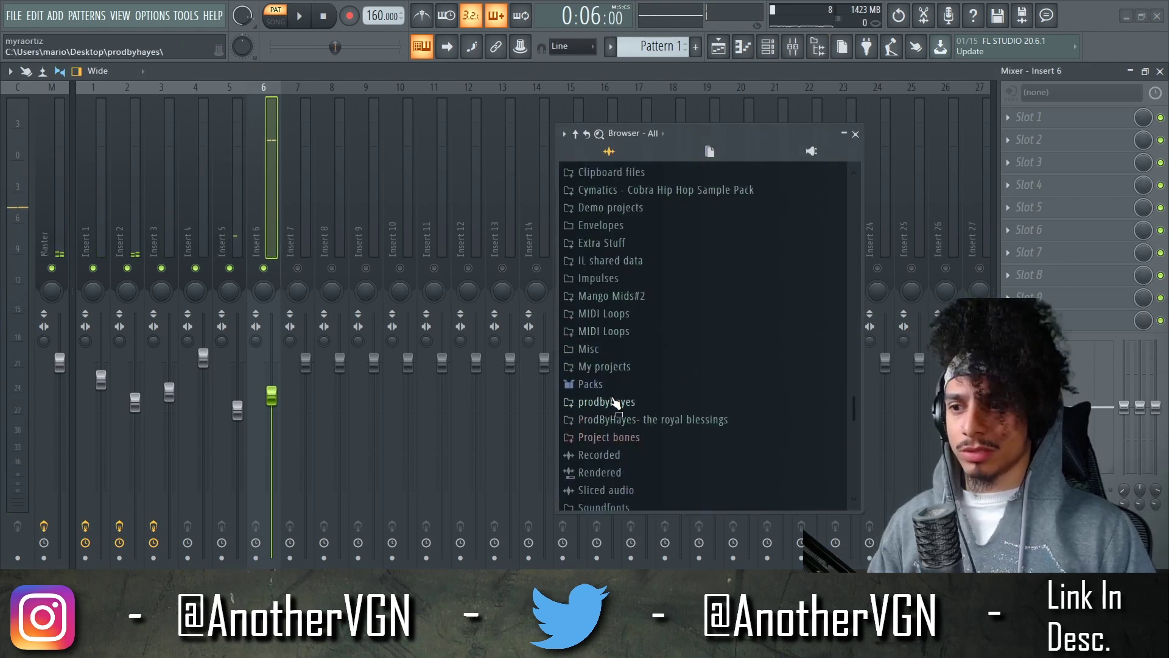
pyautogui.scroll(5, 615, 404)
pyautogui.click(635, 229)
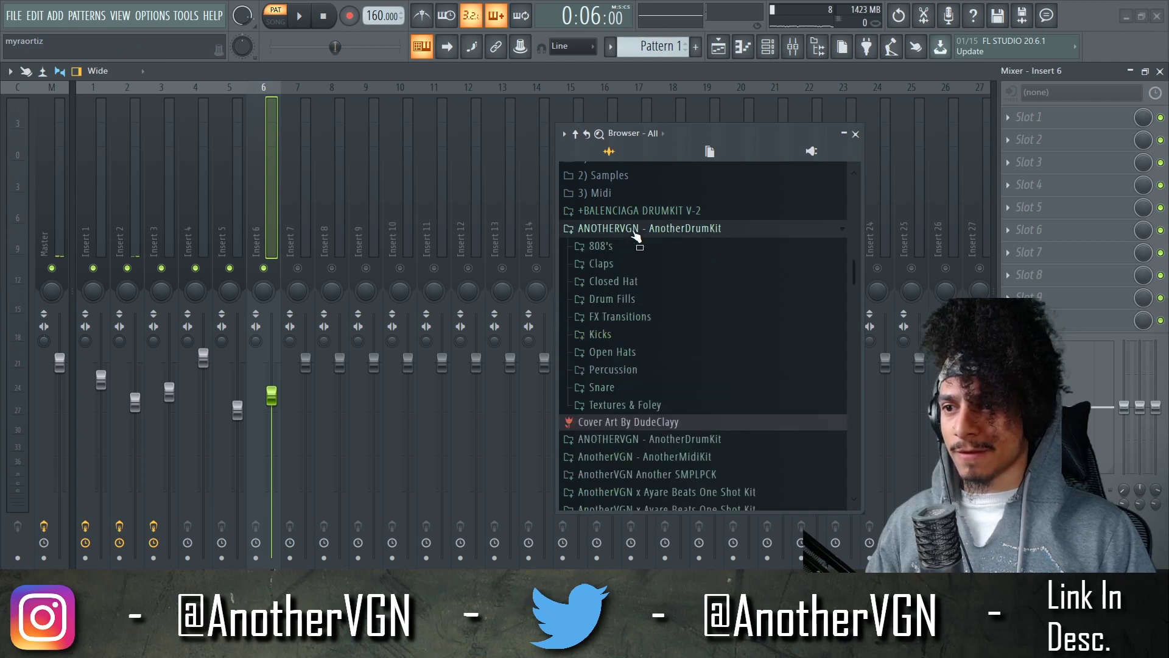
pyautogui.click(632, 334)
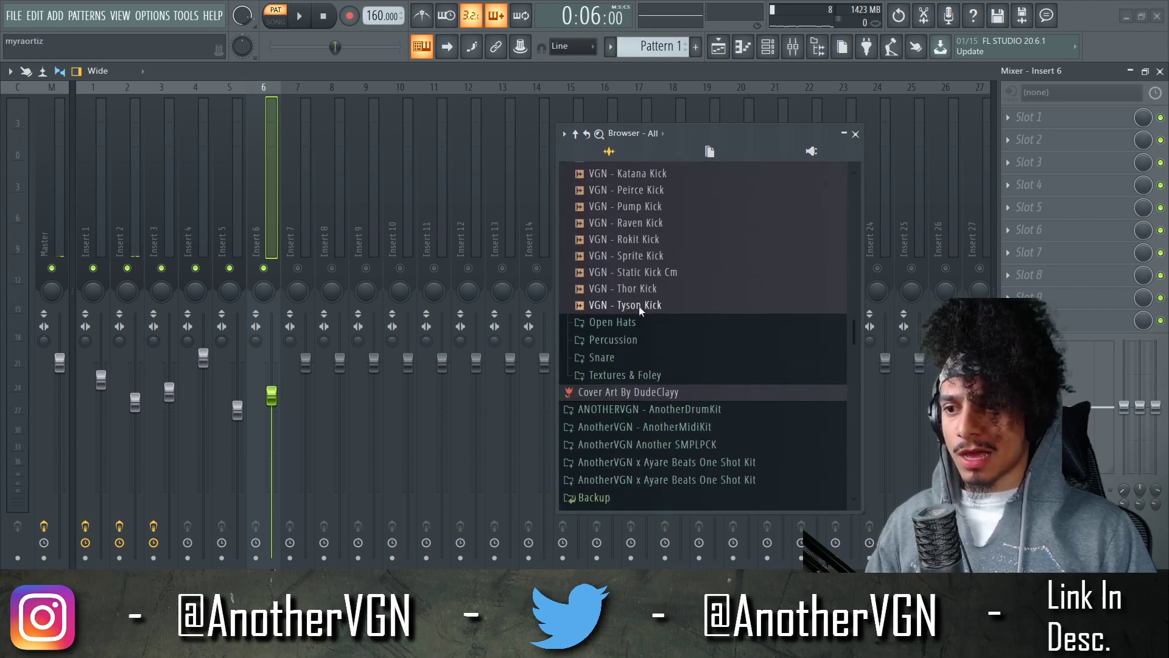
pyautogui.moveTo(648, 308); pyautogui.dragTo(670, 166)
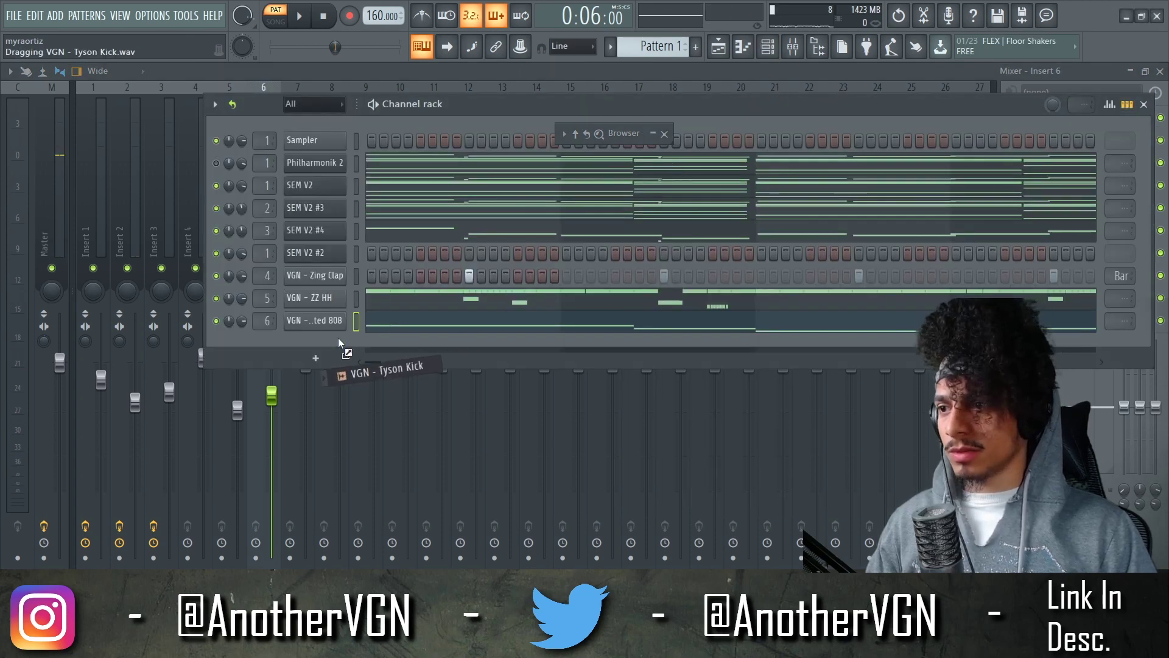
pyautogui.moveTo(339, 343); pyautogui.dragTo(338, 344)
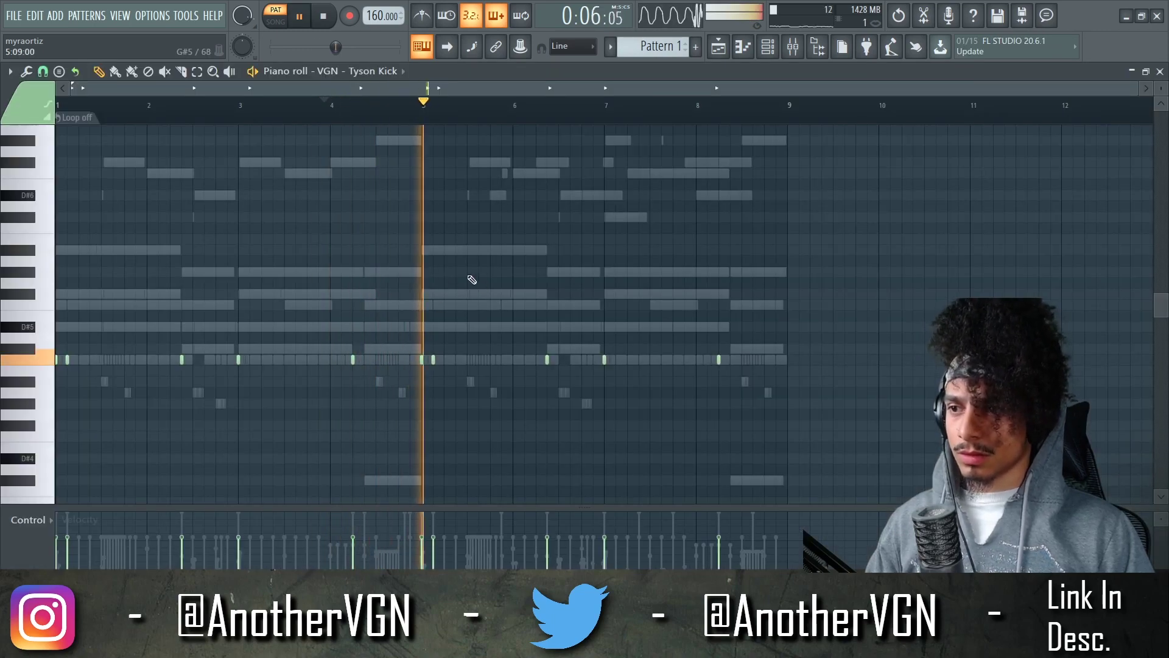
# Add a C5 kick hit at 5:15, delete the hit at the start of bar 7, and play from bar 5
pyautogui.scroll(2, 579, 359)
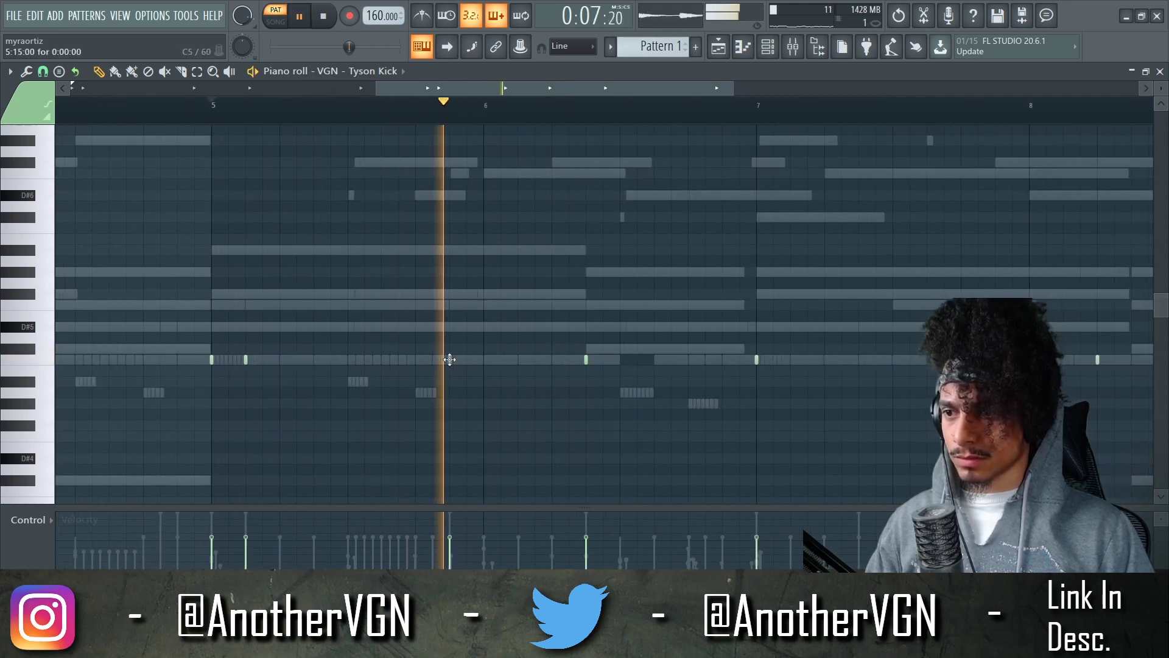
pyautogui.scroll(-1, 451, 332)
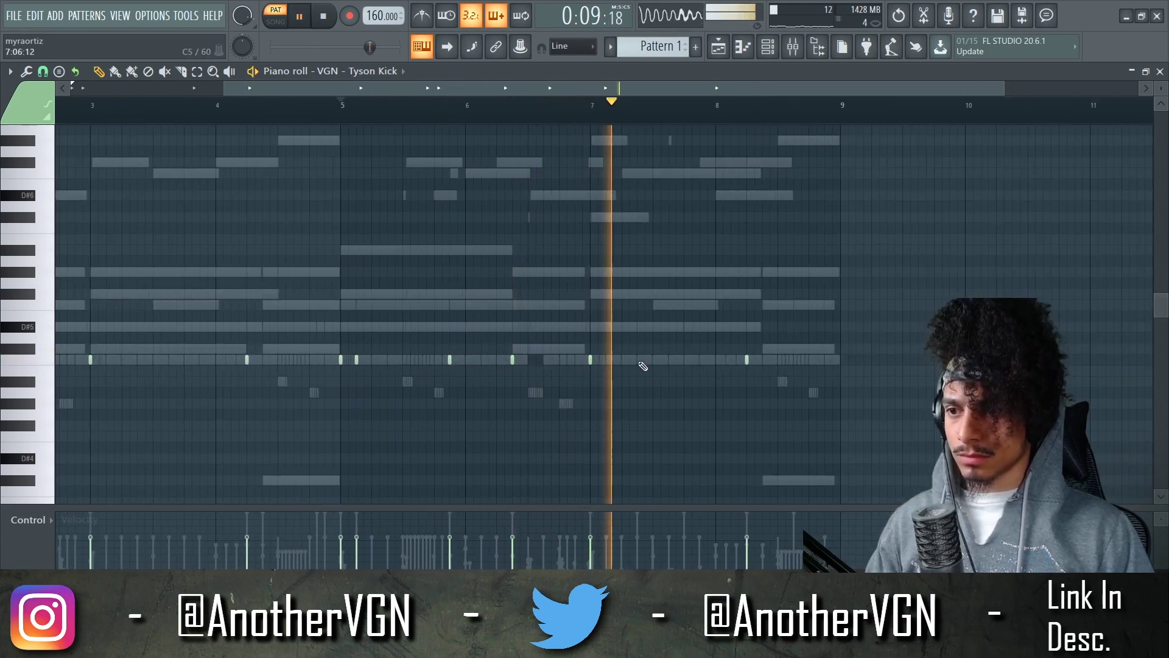
pyautogui.press('space')
pyautogui.press('space')
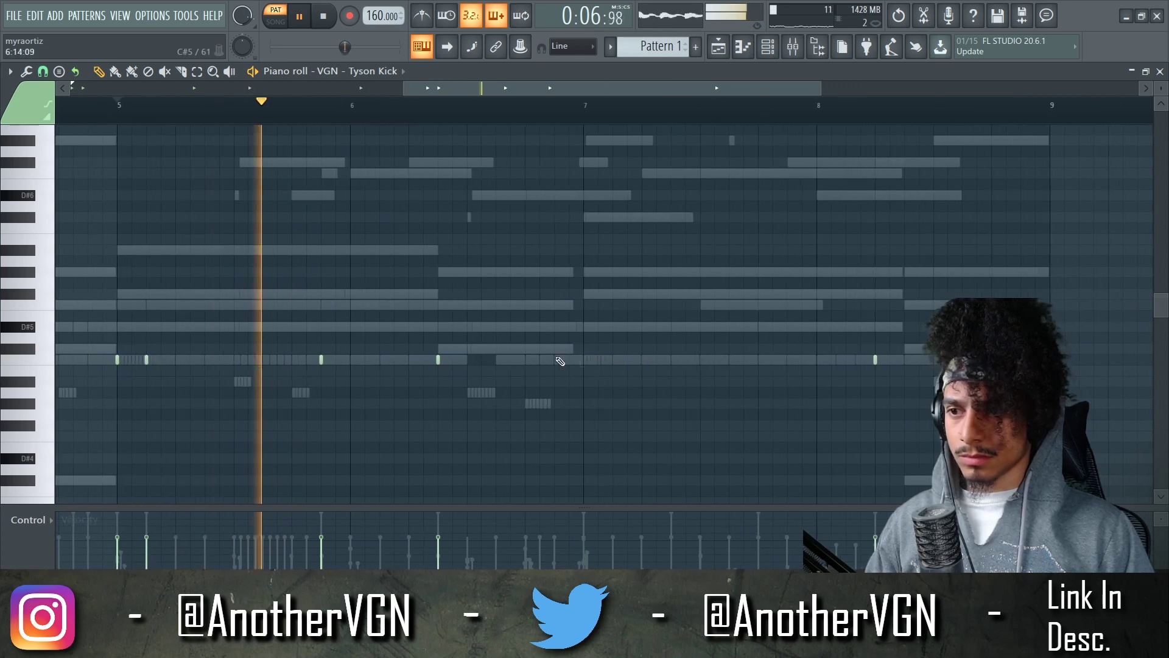
# Add C5 kick hits at 7:07 and 7:14 in the Tyson Kick pattern, checking them by playback
pyautogui.scroll(3, 570, 360)
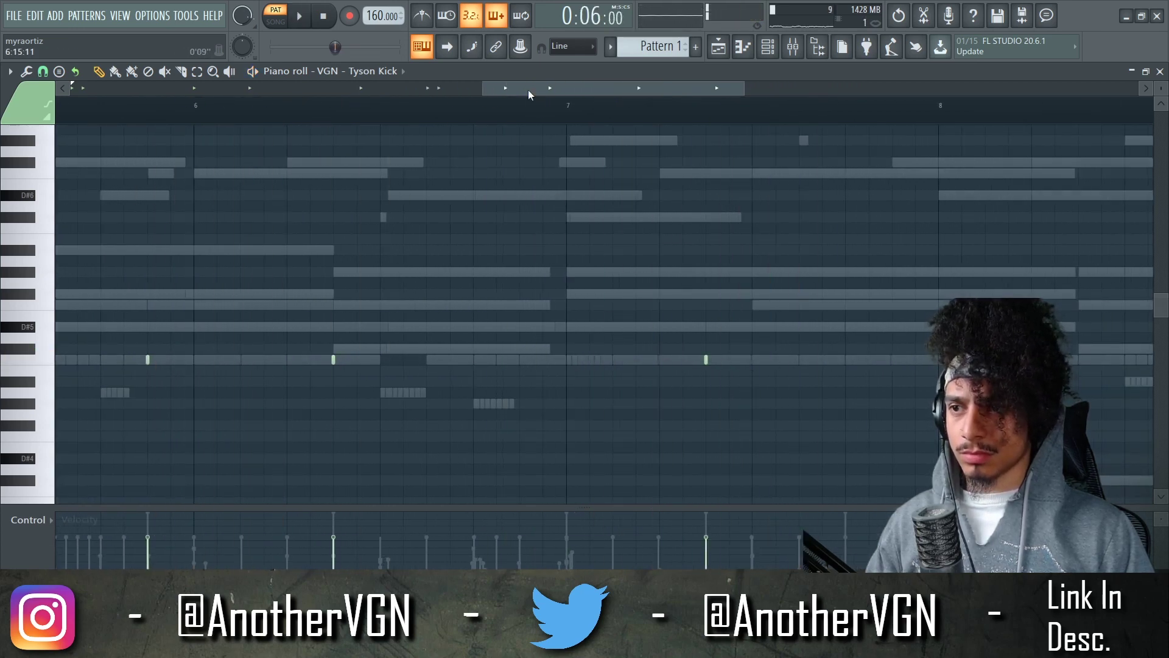
pyautogui.scroll(-4, 551, 170)
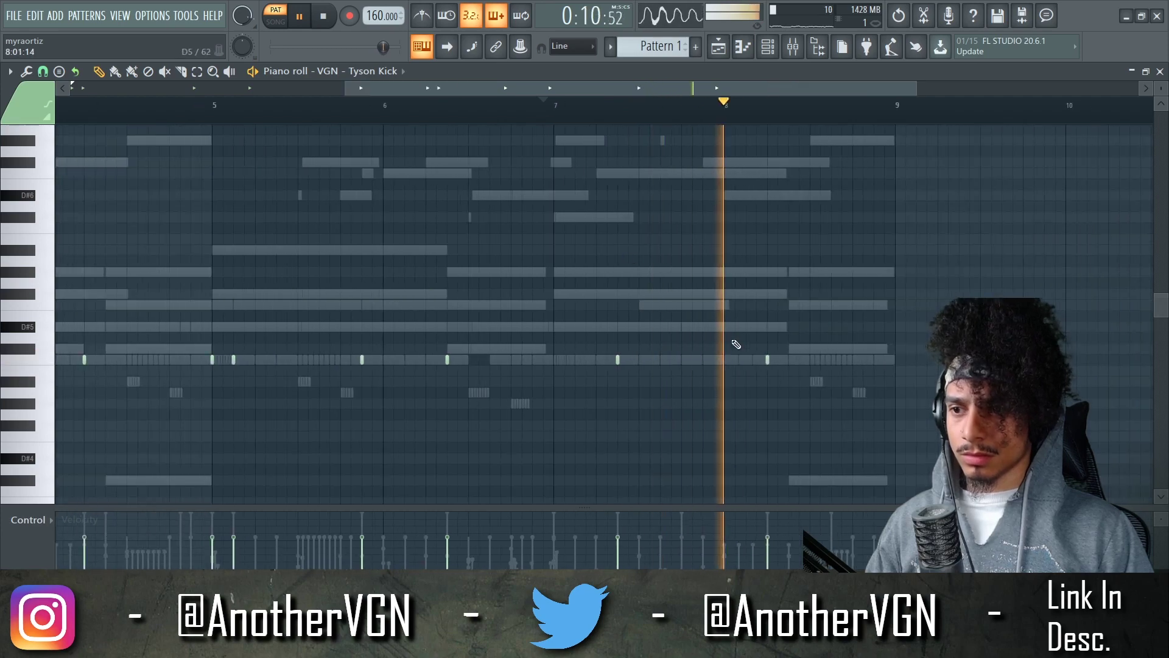
pyautogui.scroll(2, 697, 363)
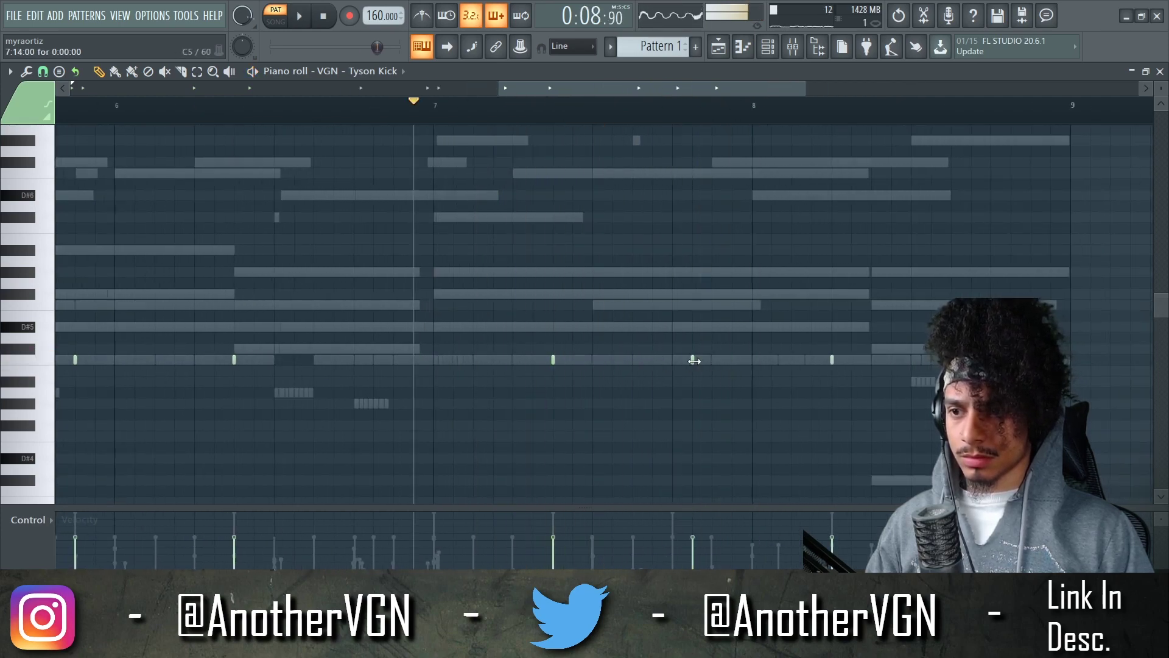
# Delete the kick hit early in bar 8, add one at 8:11, and play the section
pyautogui.scroll(-2, 688, 365)
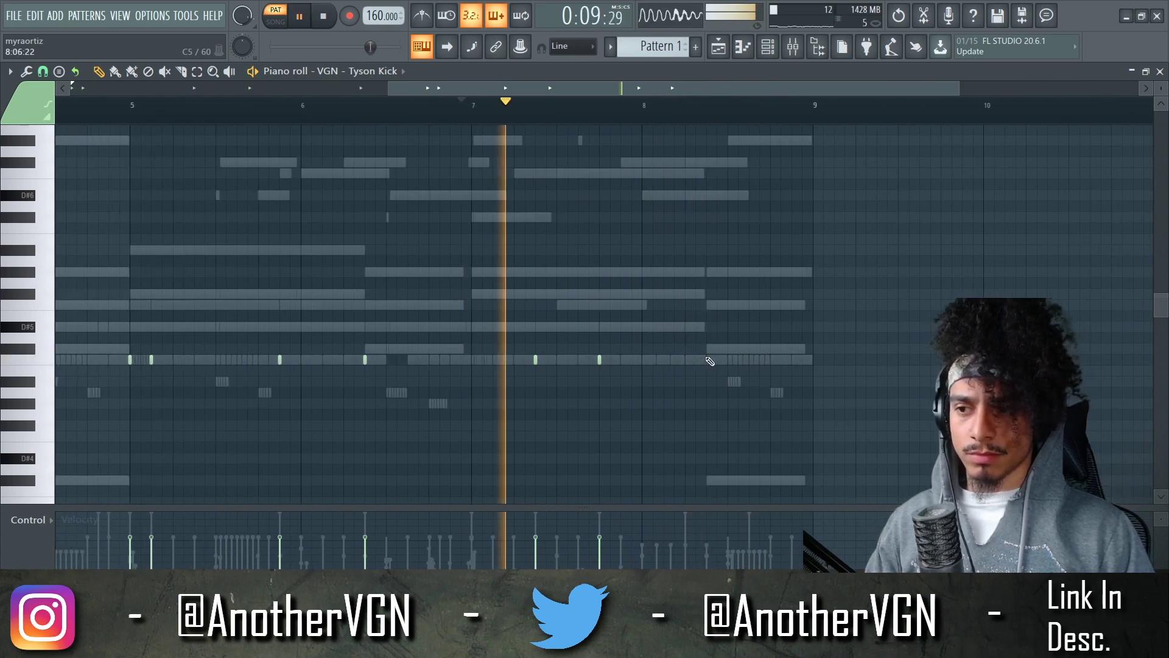
pyautogui.scroll(2, 715, 367)
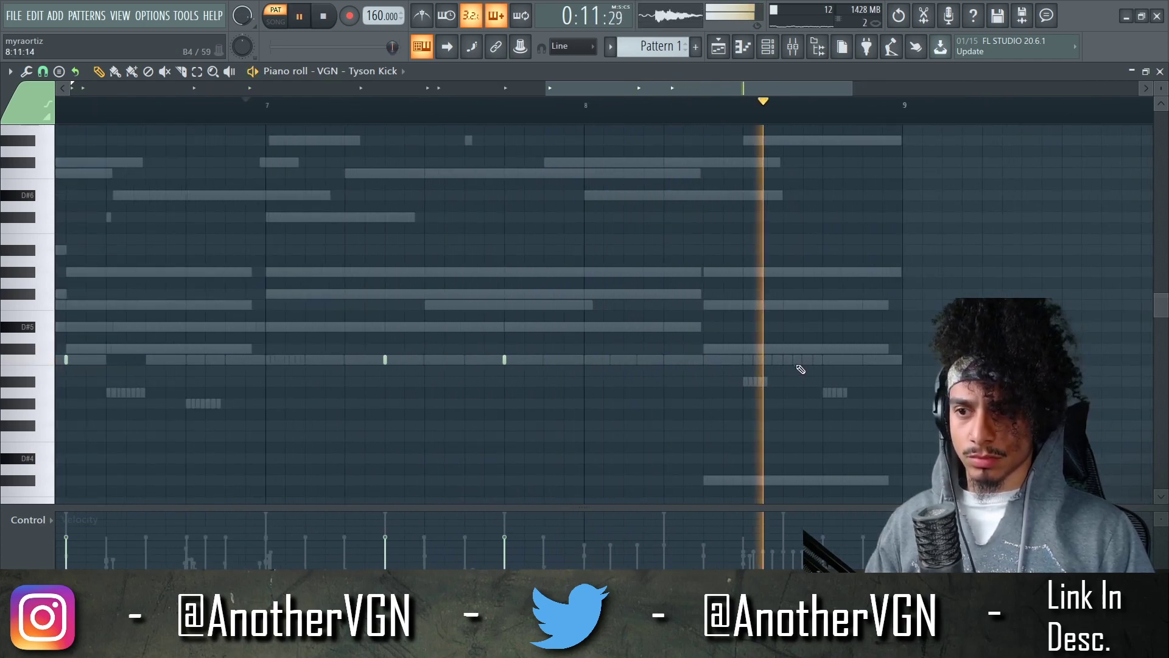
pyautogui.press('space')
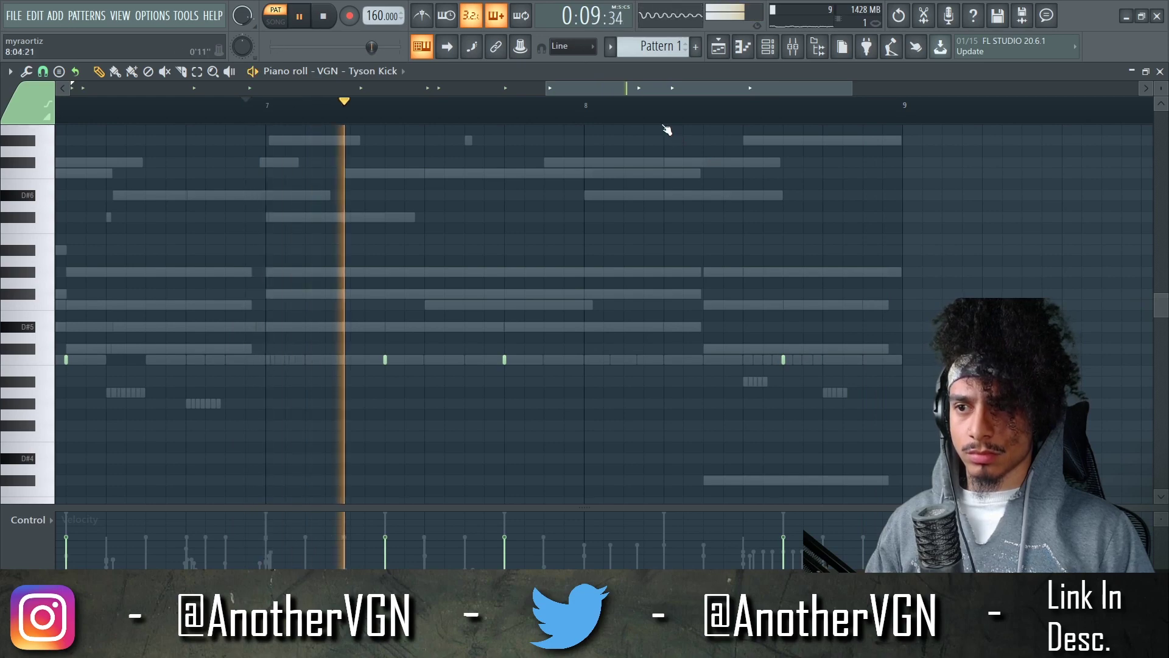
# Bring up the mixer, collapse the Kicks folder and look through the drum kit's other sample folders
pyautogui.scroll(-2, 552, 237)
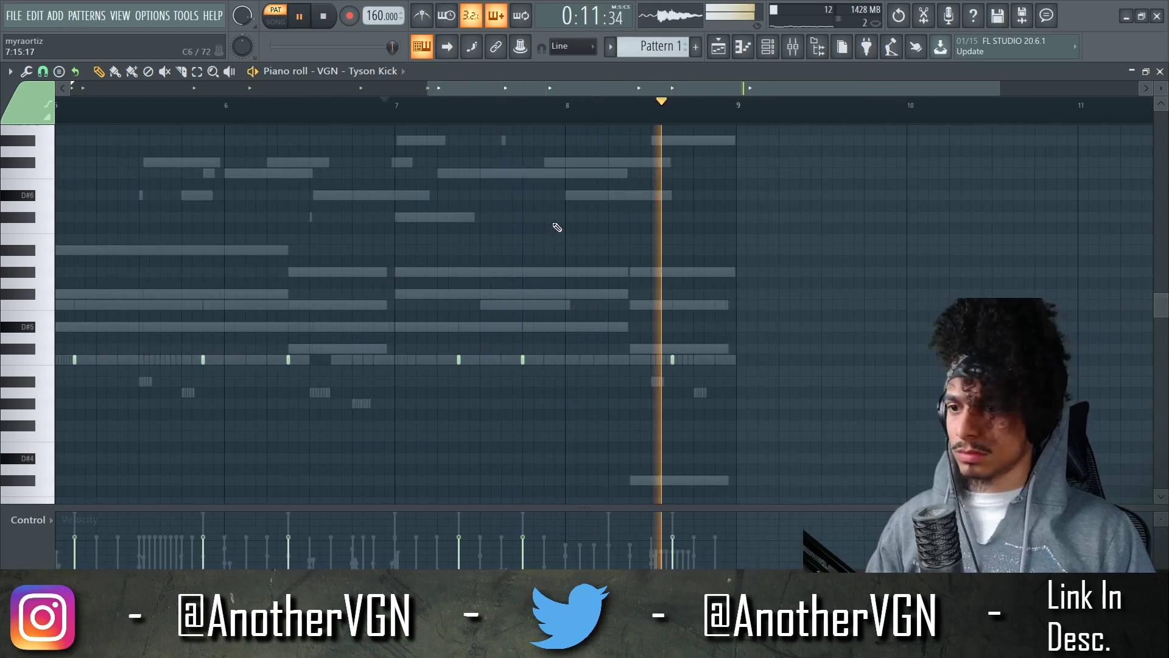
pyautogui.click(789, 50)
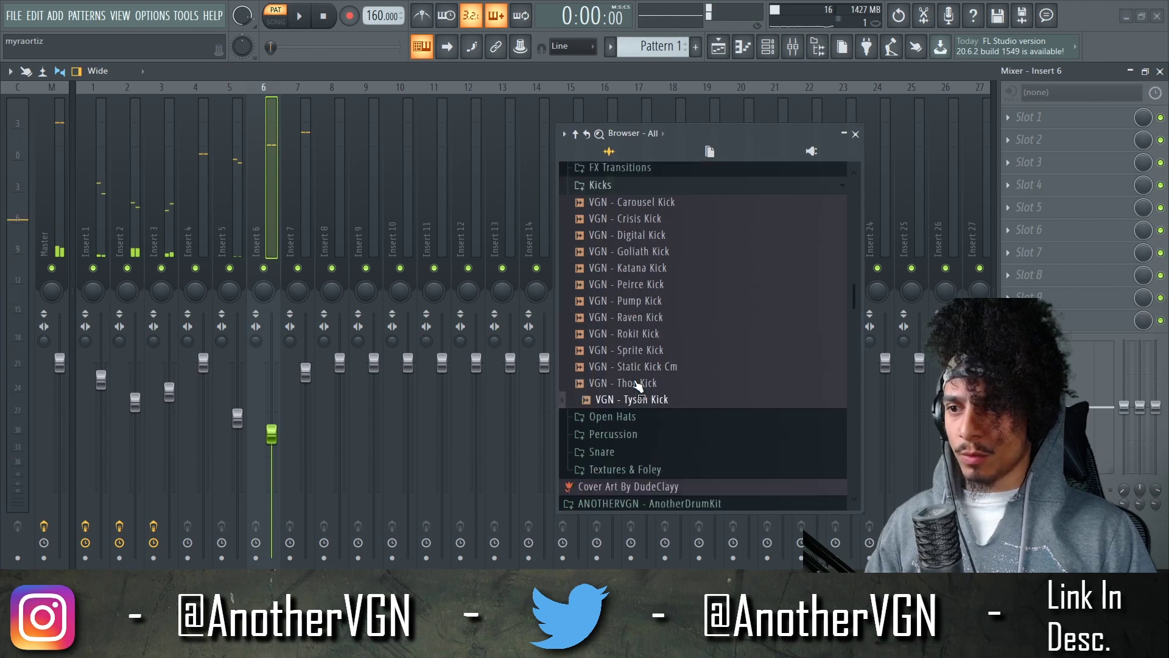
pyautogui.scroll(1, 636, 386)
pyautogui.click(618, 206)
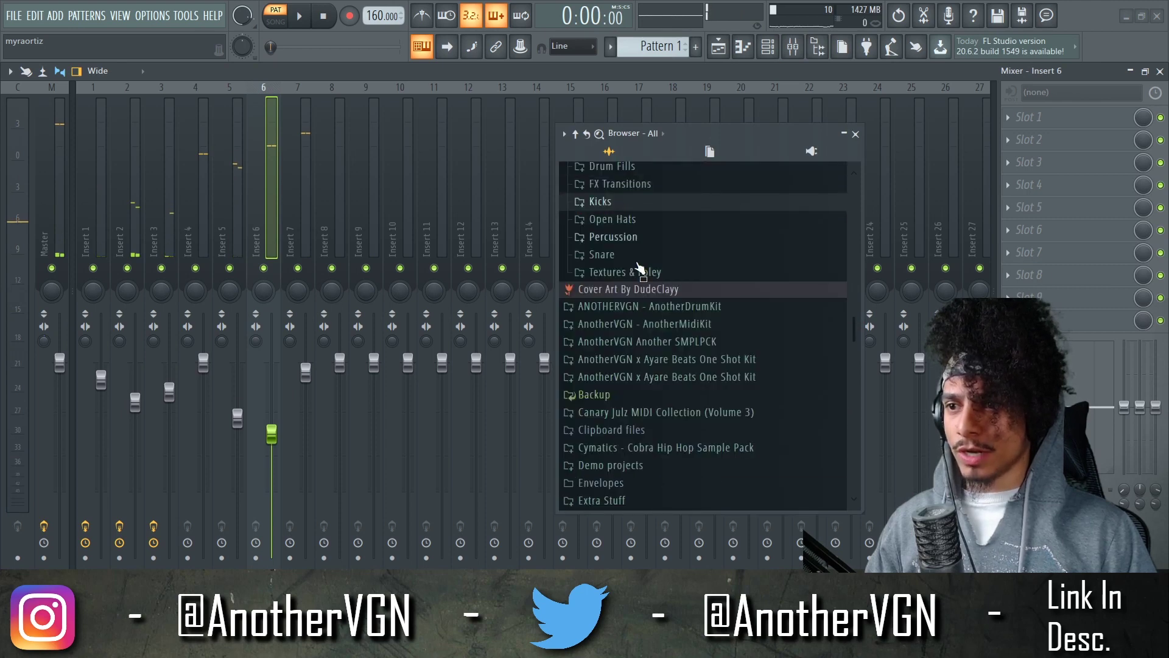
pyautogui.click(635, 221)
pyautogui.click(639, 271)
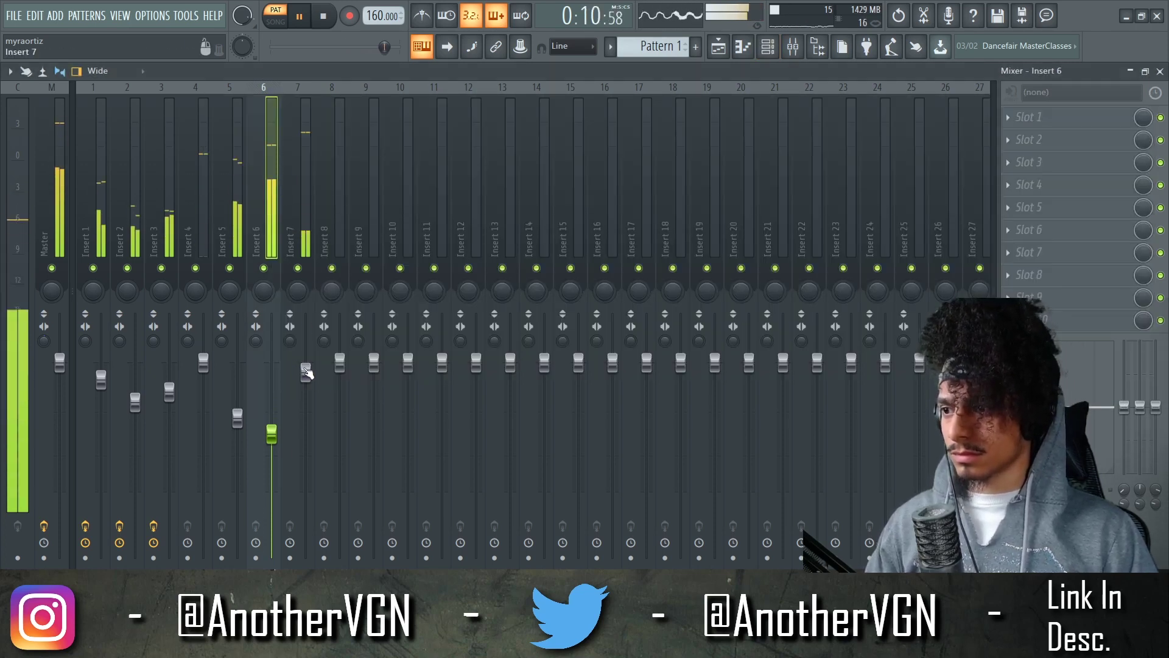
# Raise the Insert 6 level to about -4.9 dB and readjust the Insert 7 level while the pattern plays
pyautogui.moveTo(306, 371); pyautogui.dragTo(306, 383)
pyautogui.moveTo(271, 434); pyautogui.dragTo(272, 414)
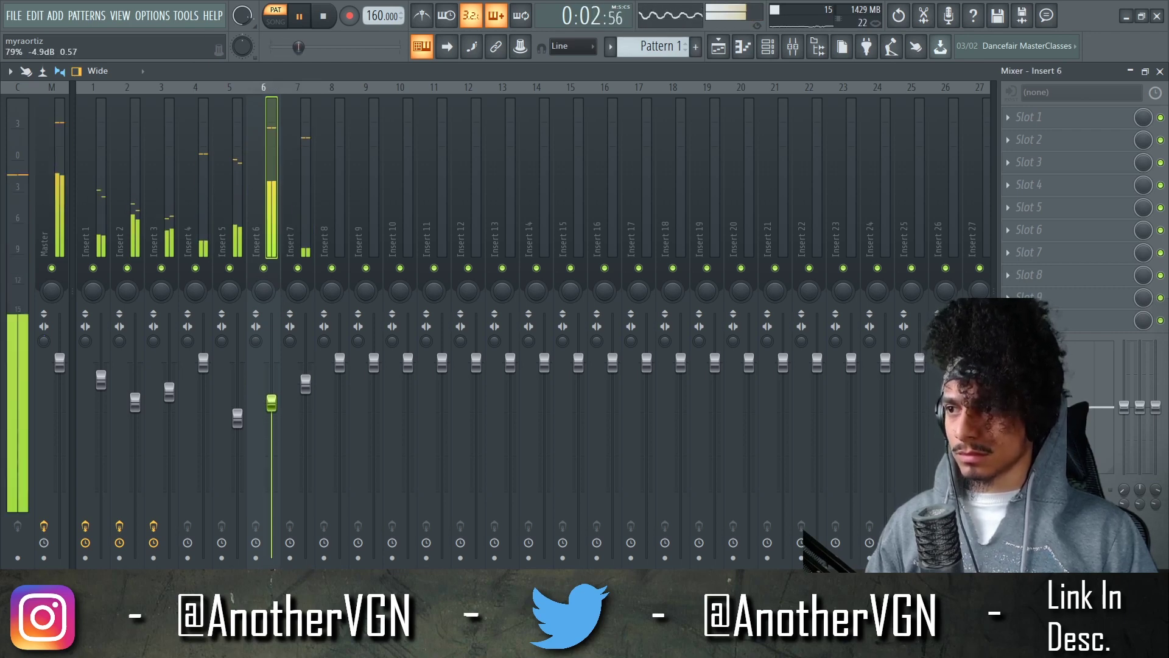
pyautogui.moveTo(306, 383); pyautogui.dragTo(305, 371)
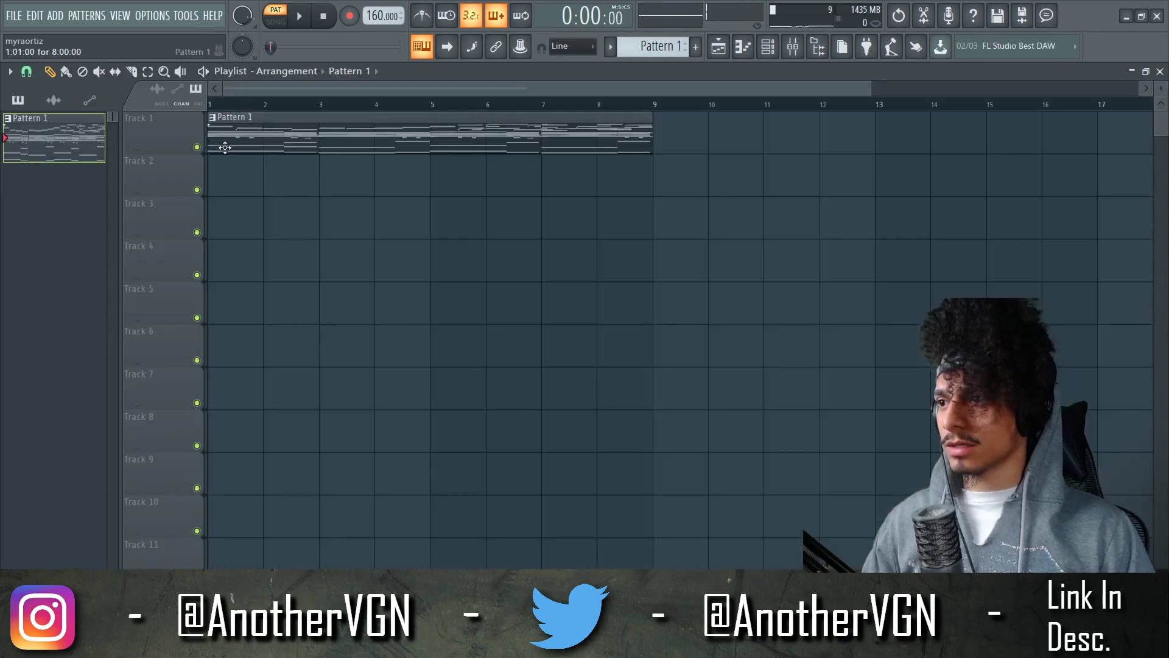
# Try to split Pattern 1 by channel so each instrument gets its own pattern
pyautogui.click(609, 47)
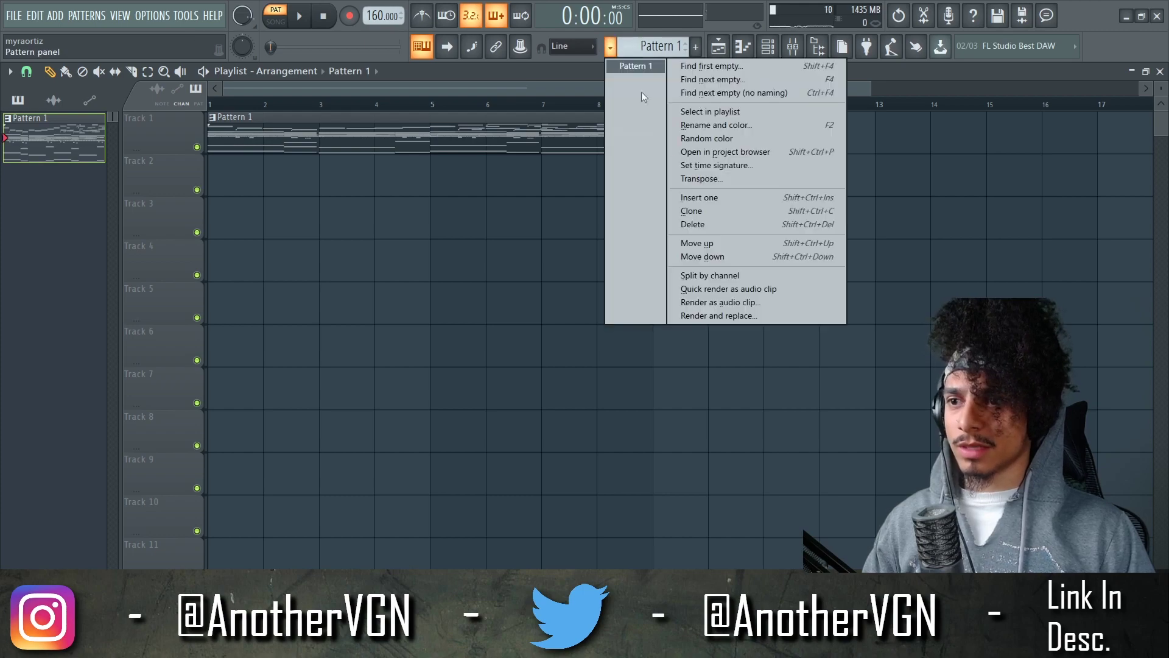
pyautogui.click(720, 275)
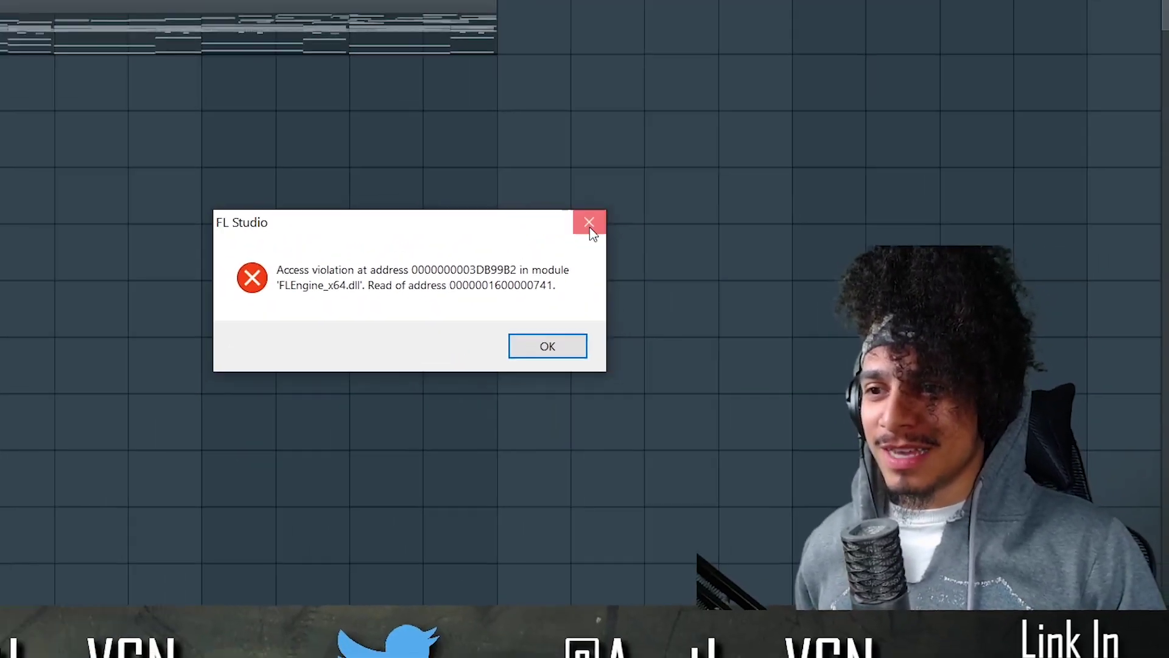
pyautogui.click(587, 225)
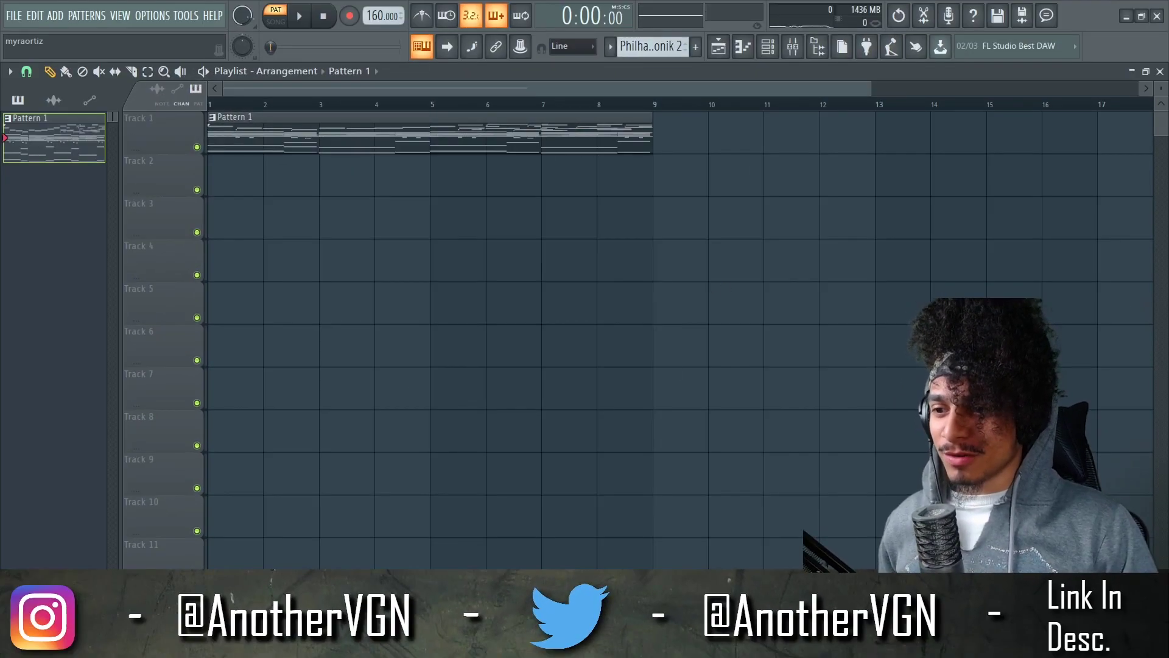